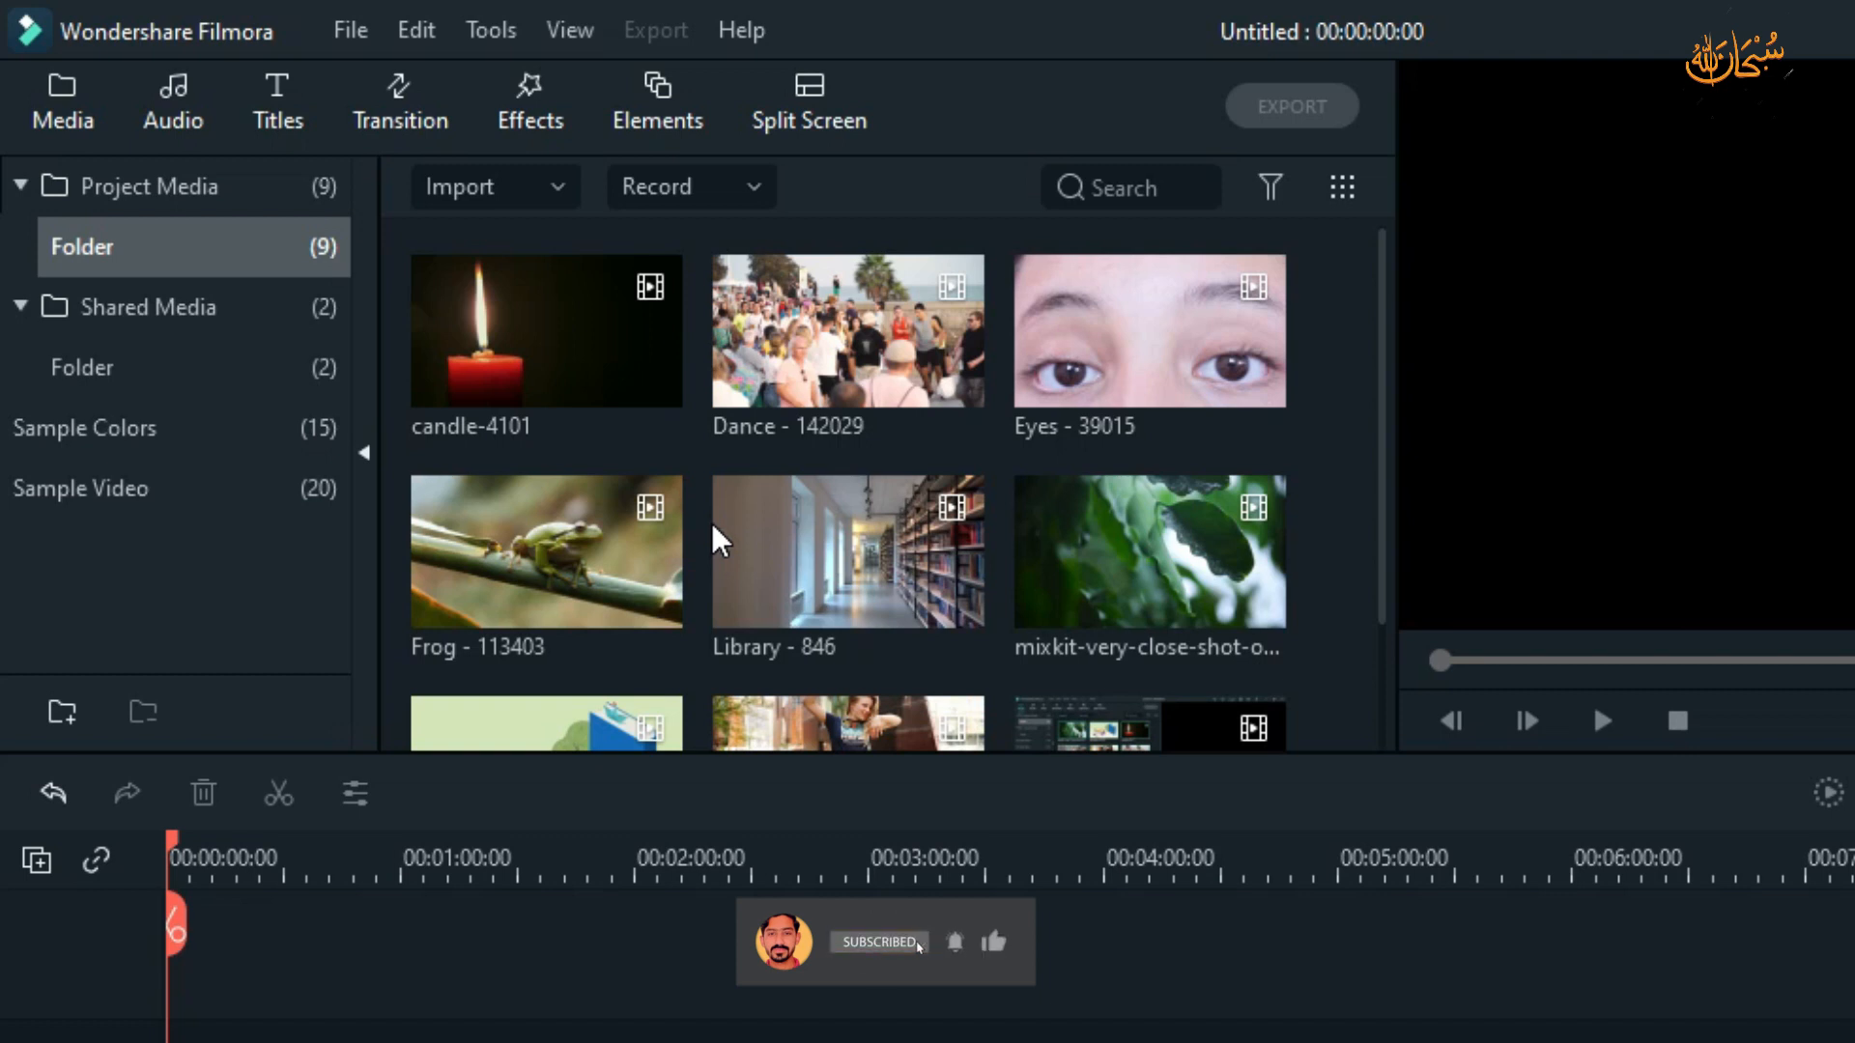
- Add the candle-4101 clip at the start of video track 1, keeping the 1920 x 1080 25fps project settings, and preview it briefly
{"action": "mouse_move", "coordinate": [613, 382]}
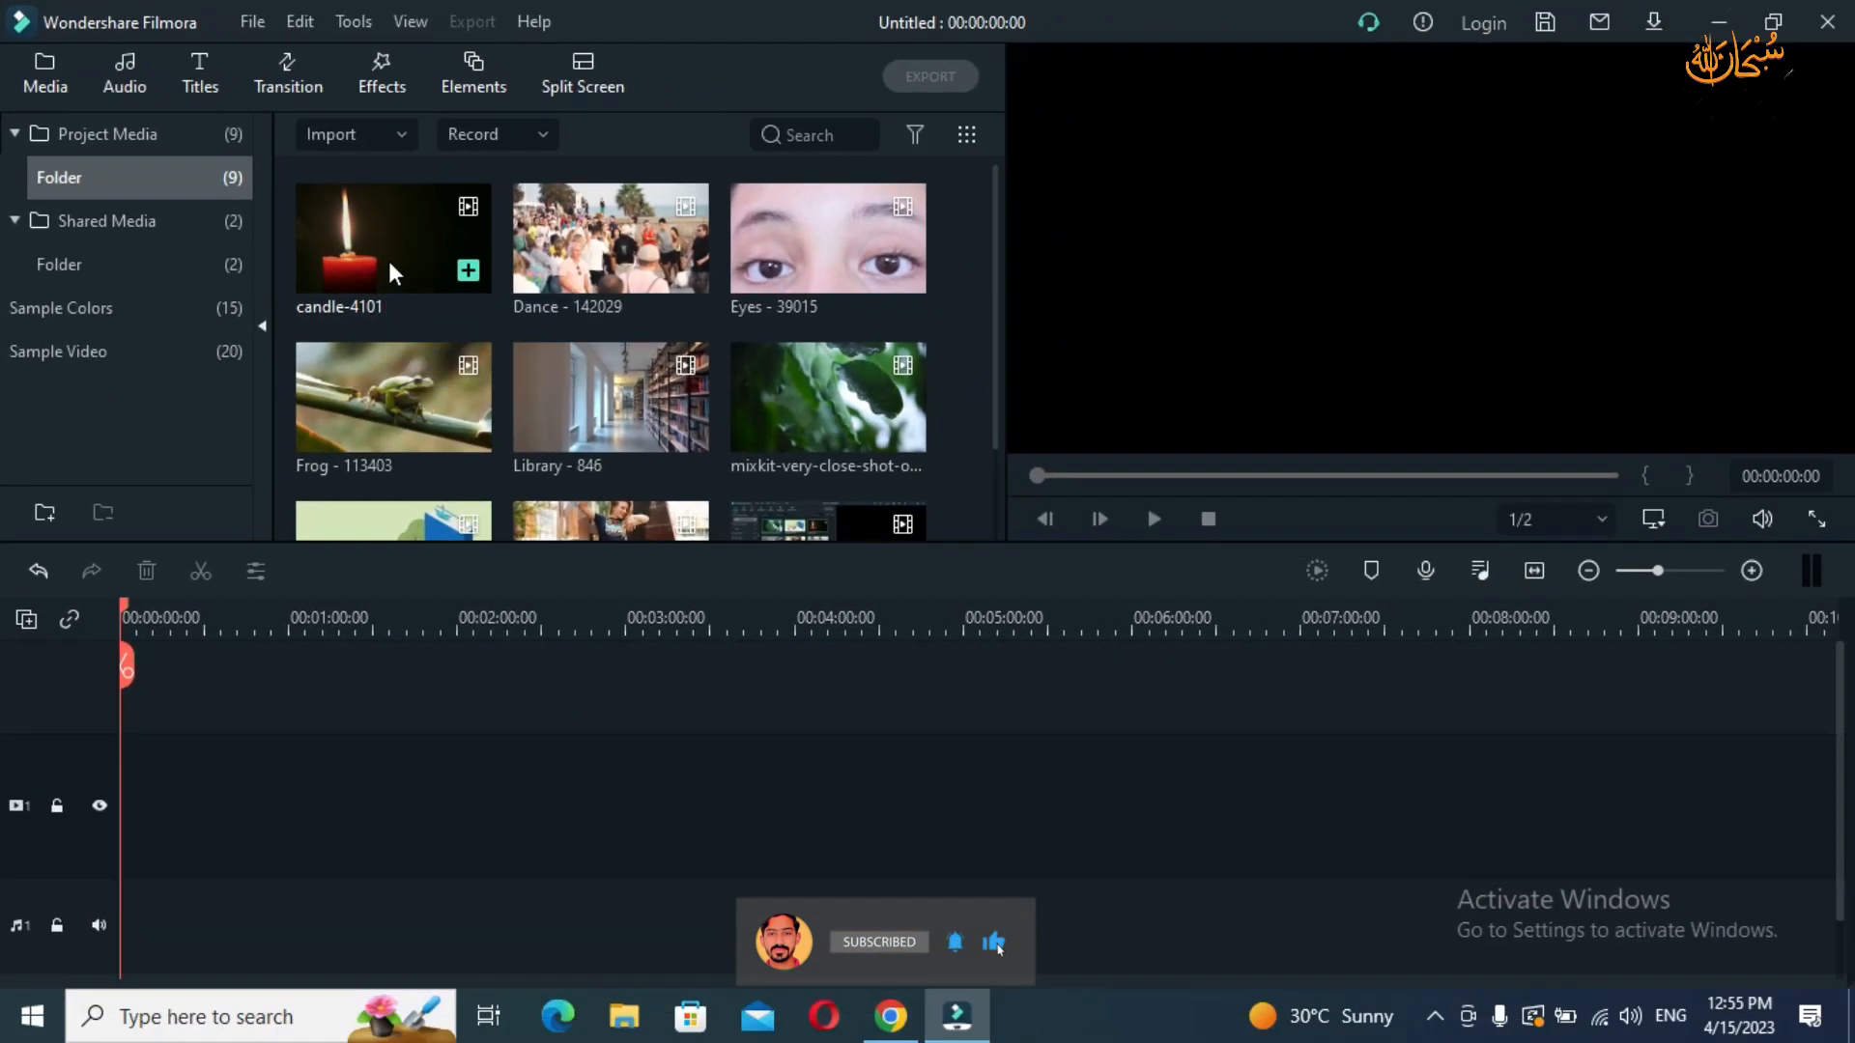
{"action": "left_click_drag", "start_coordinate": [537, 378], "coordinate": [386, 905]}
{"action": "left_click_drag", "start_coordinate": [276, 652], "coordinate": [113, 773]}
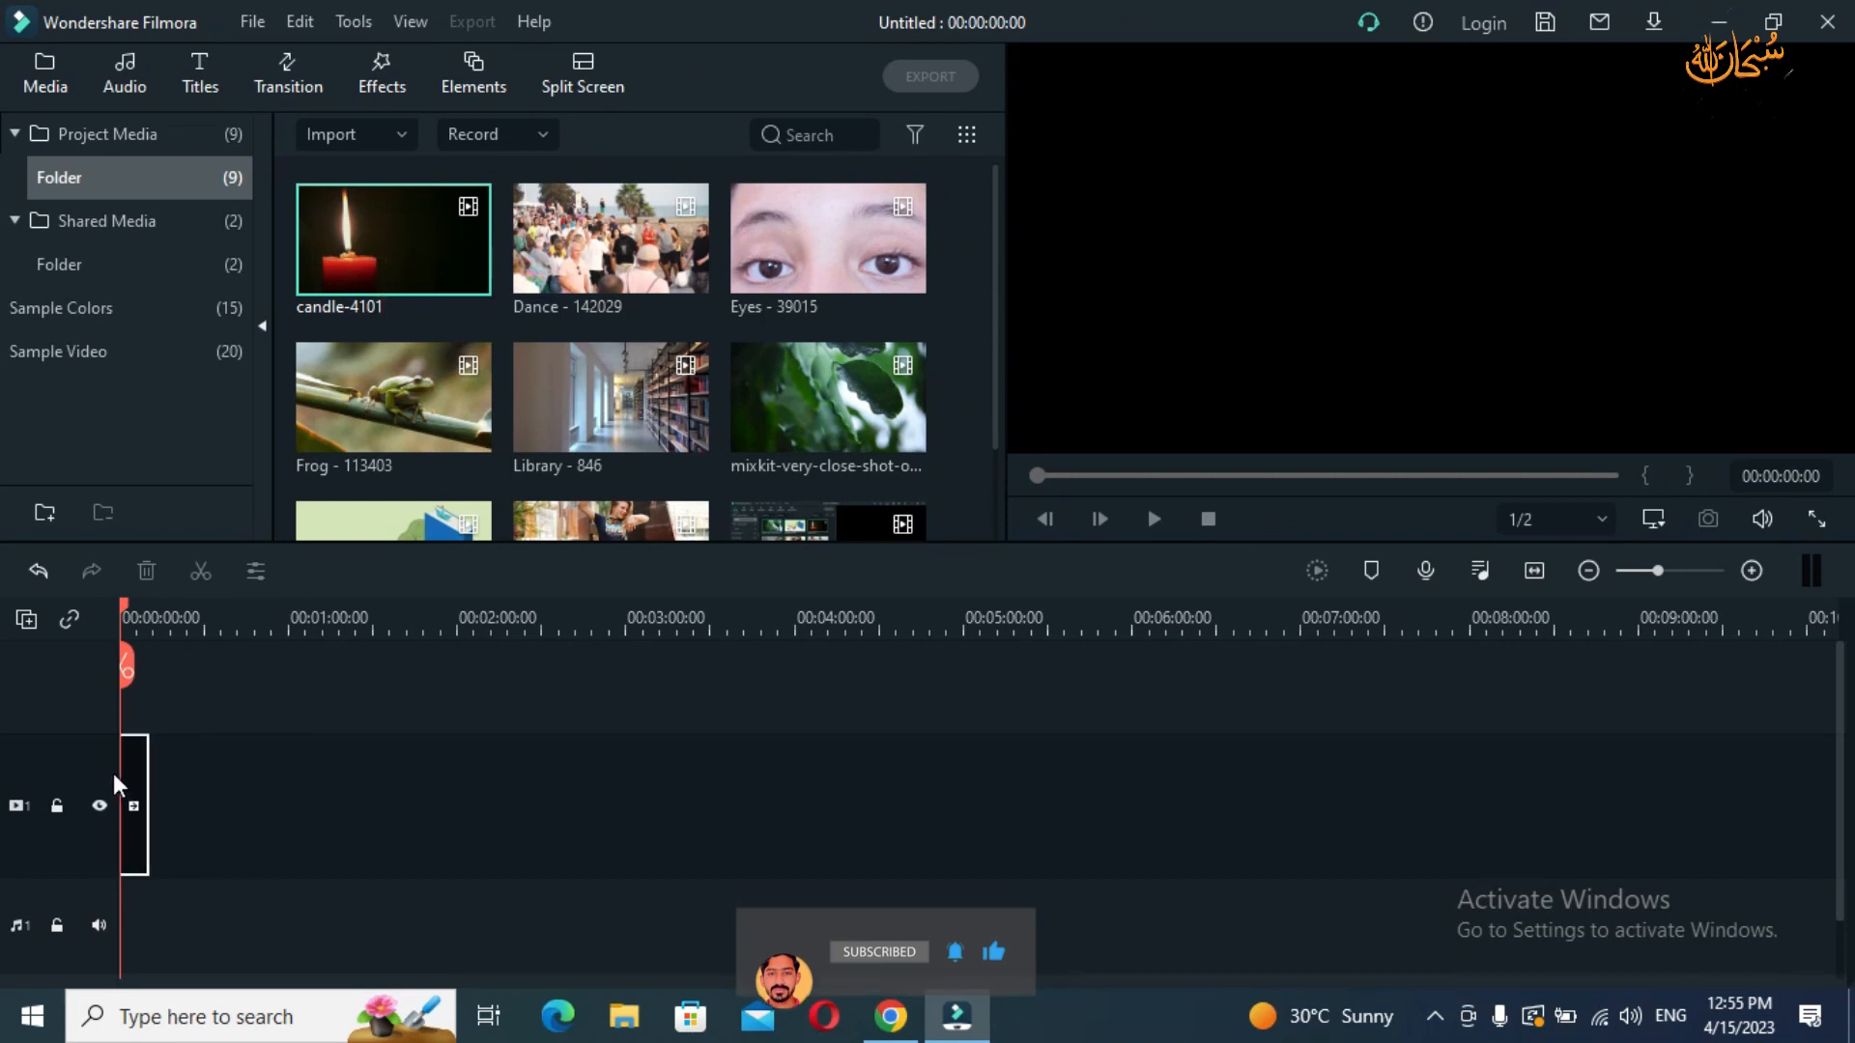
{"action": "left_click", "coordinate": [1085, 547]}
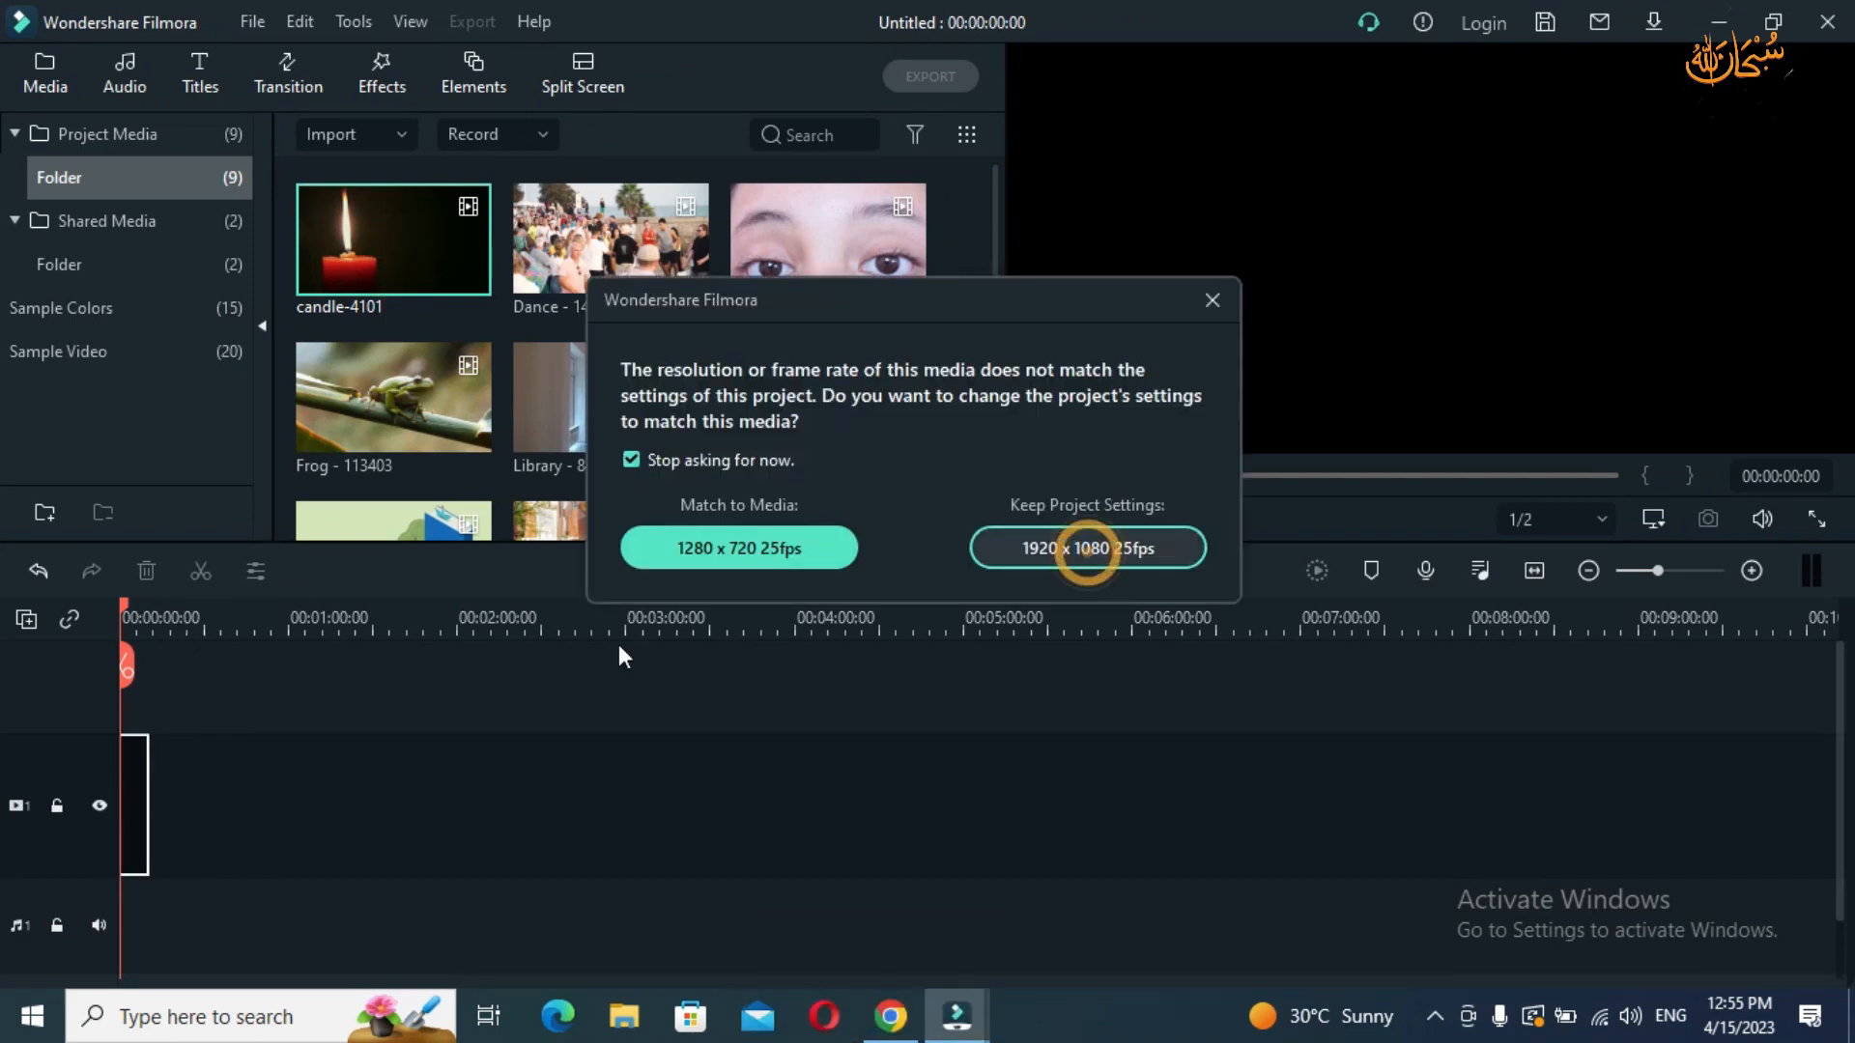
{"action": "left_click", "coordinate": [253, 615]}
{"action": "key", "text": "space"}
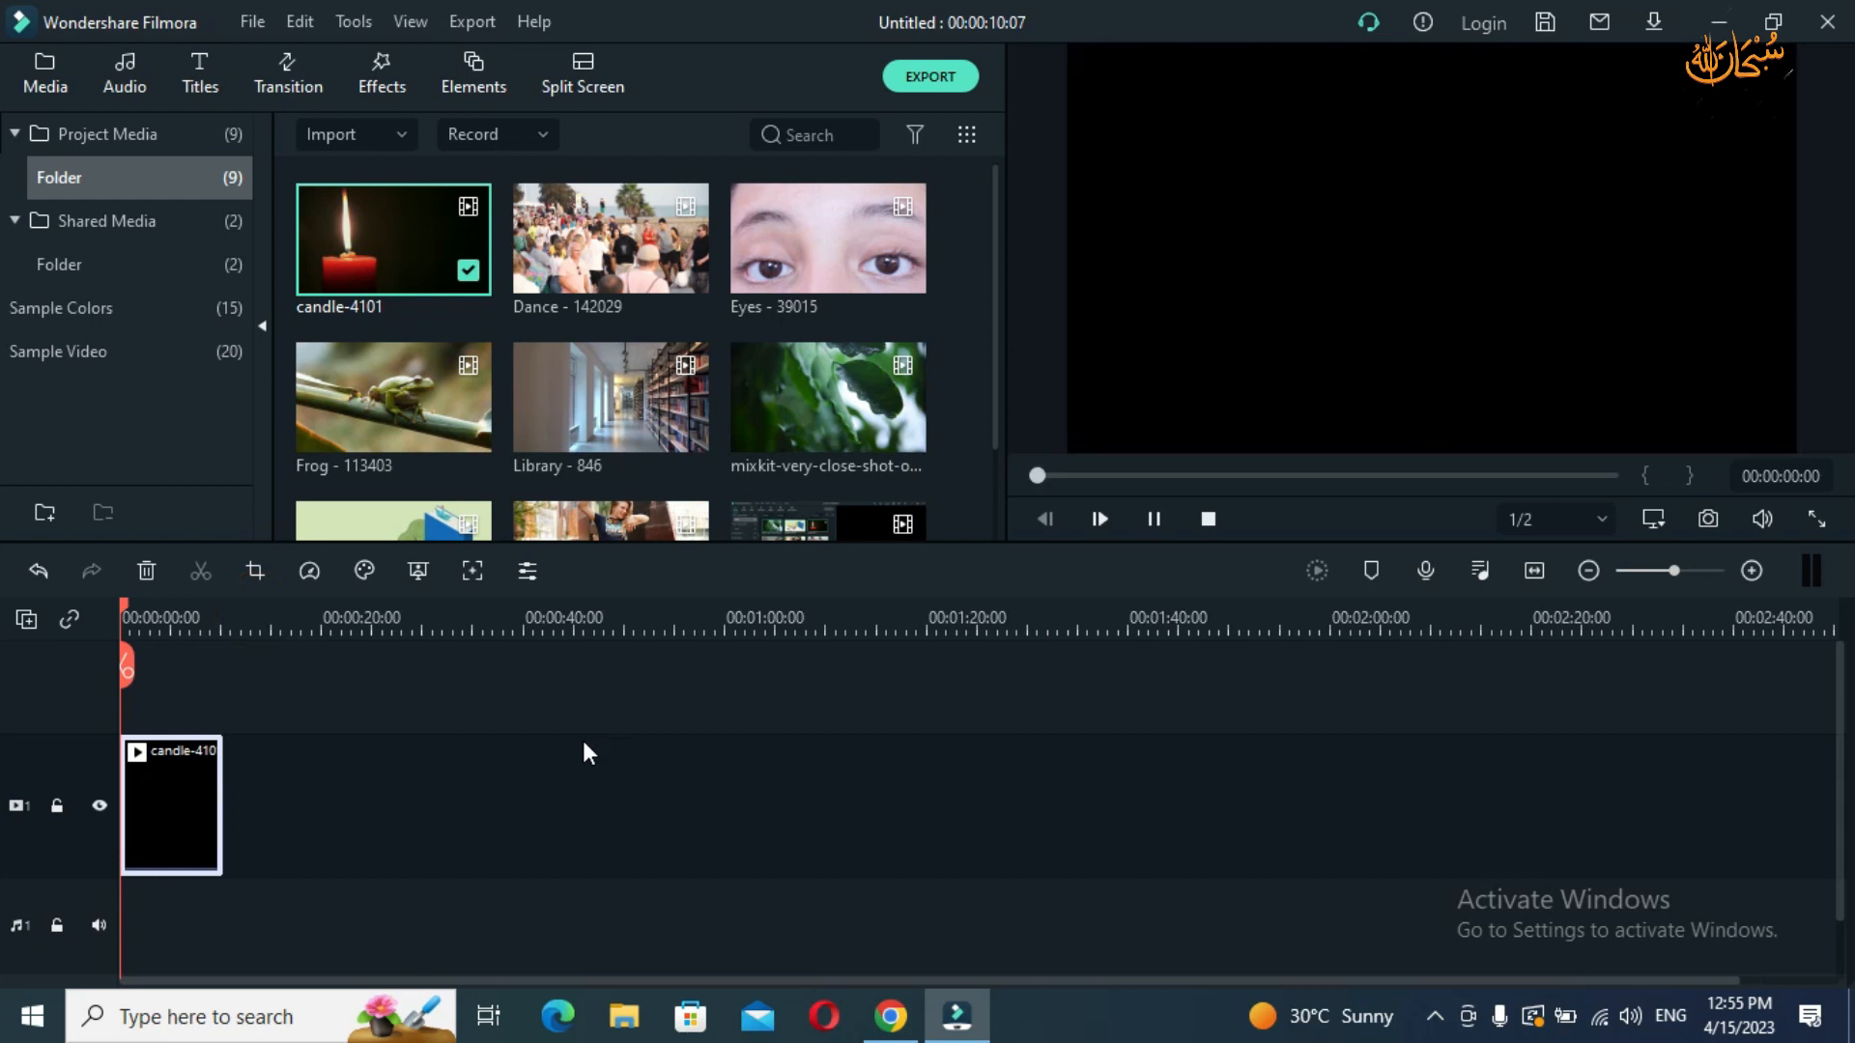
{"action": "key", "text": "space"}
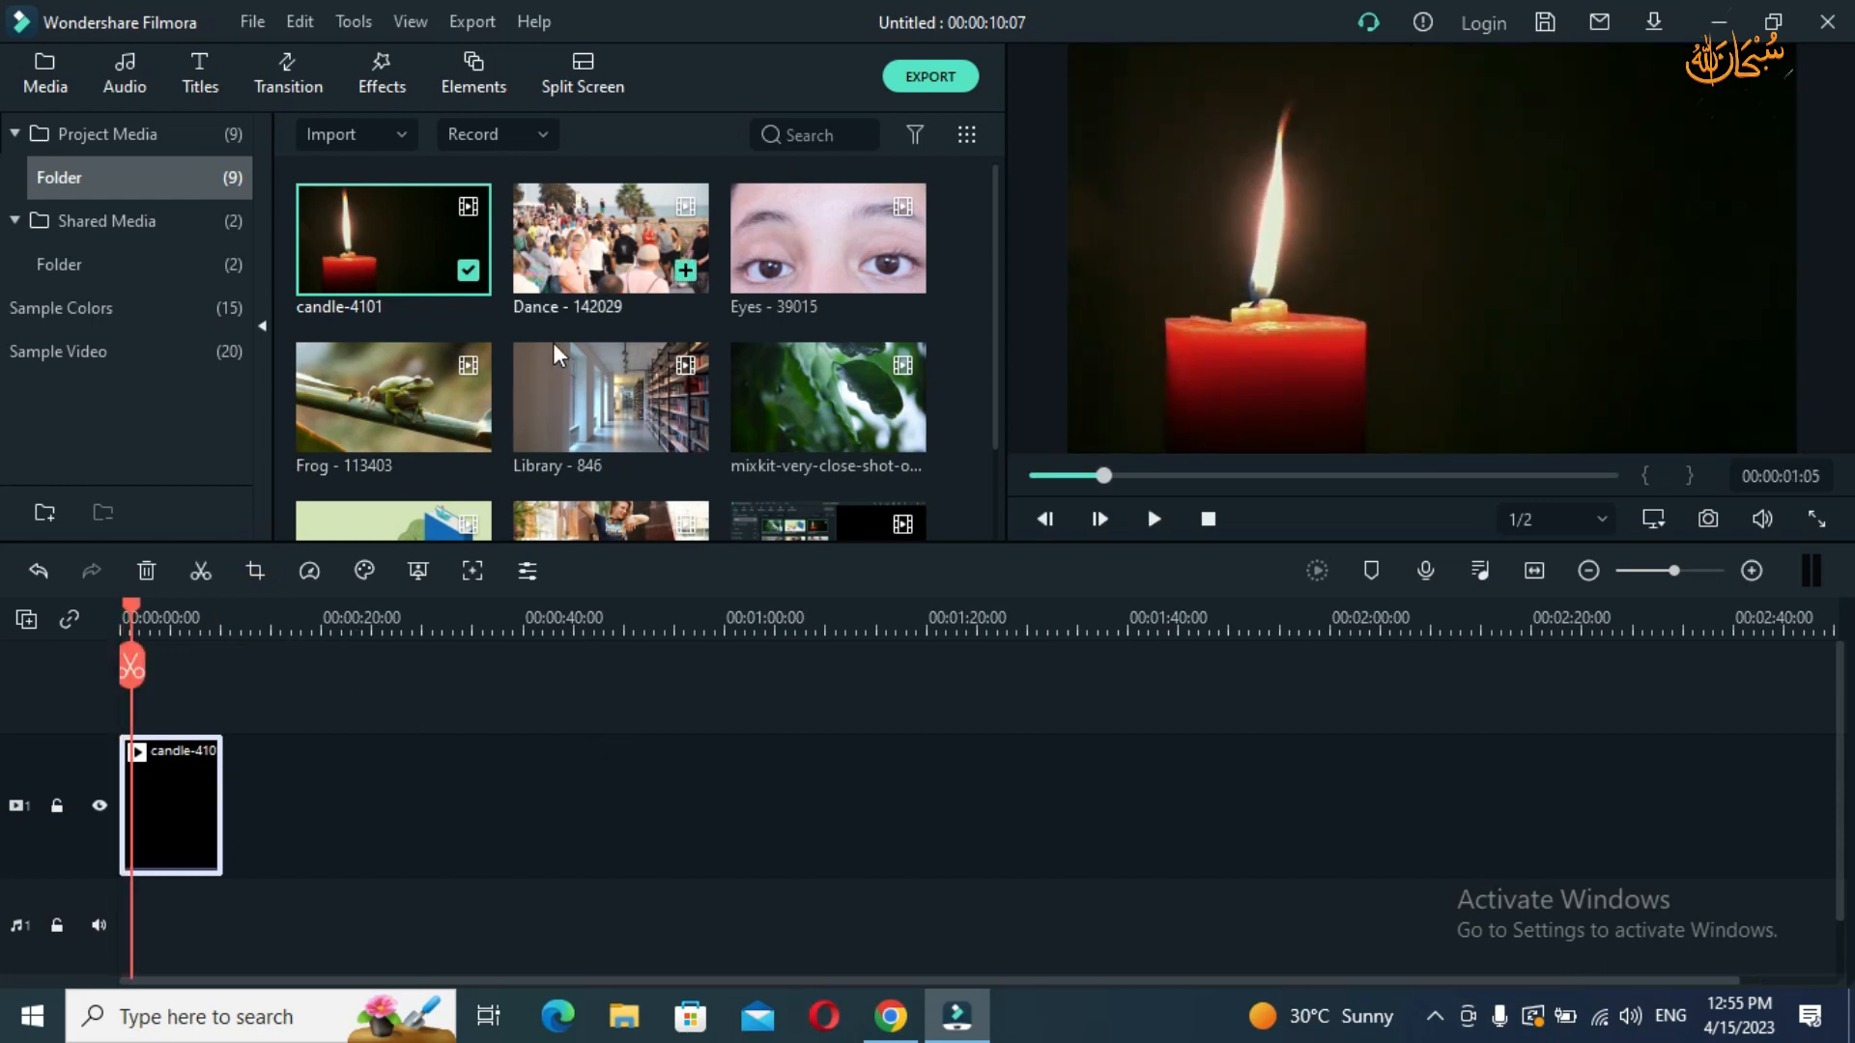
- Add the Frog - 113403 clip to video track 1 directly after candle-4101, closing the gap between the two clips
{"action": "left_click_drag", "start_coordinate": [435, 425], "coordinate": [225, 781]}
{"action": "left_click_drag", "start_coordinate": [354, 632], "coordinate": [843, 638]}
{"action": "left_click", "coordinate": [850, 779]}
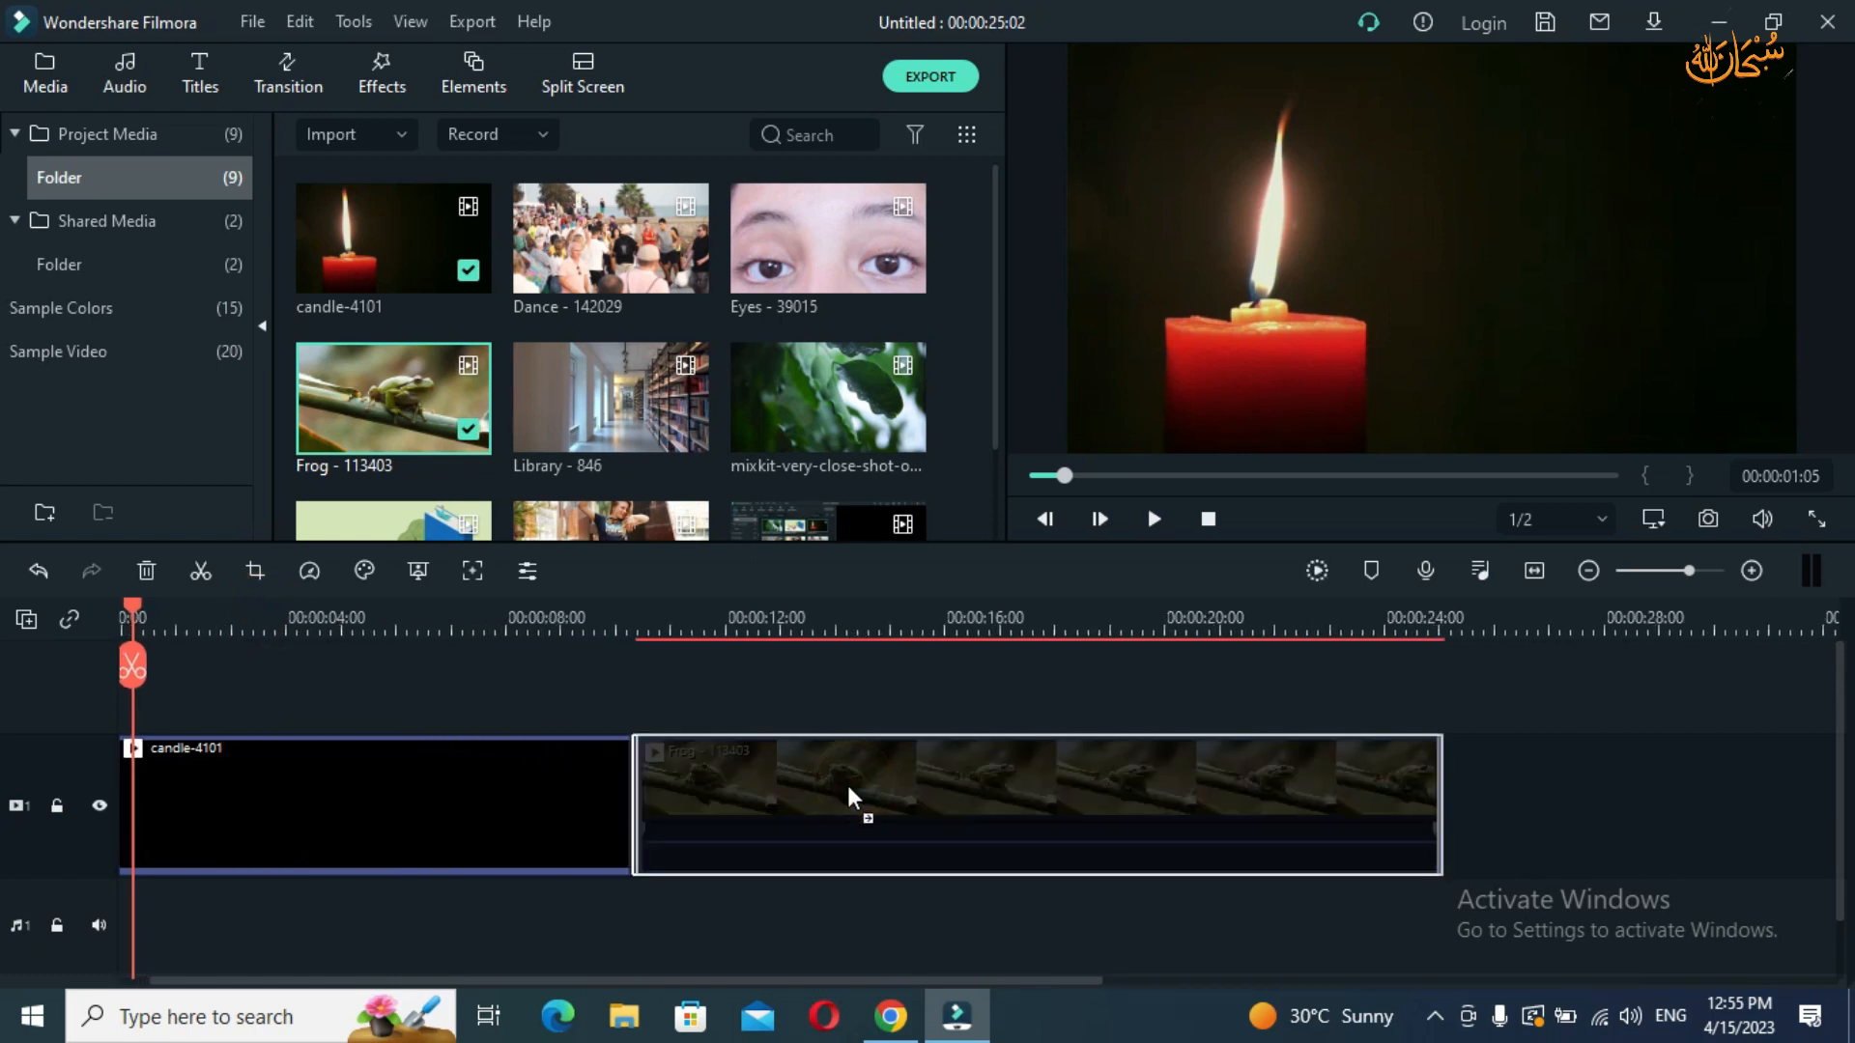
{"action": "left_click", "coordinate": [764, 718]}
{"action": "left_click_drag", "start_coordinate": [125, 618], "coordinate": [638, 693]}
{"action": "left_click", "coordinate": [667, 797]}
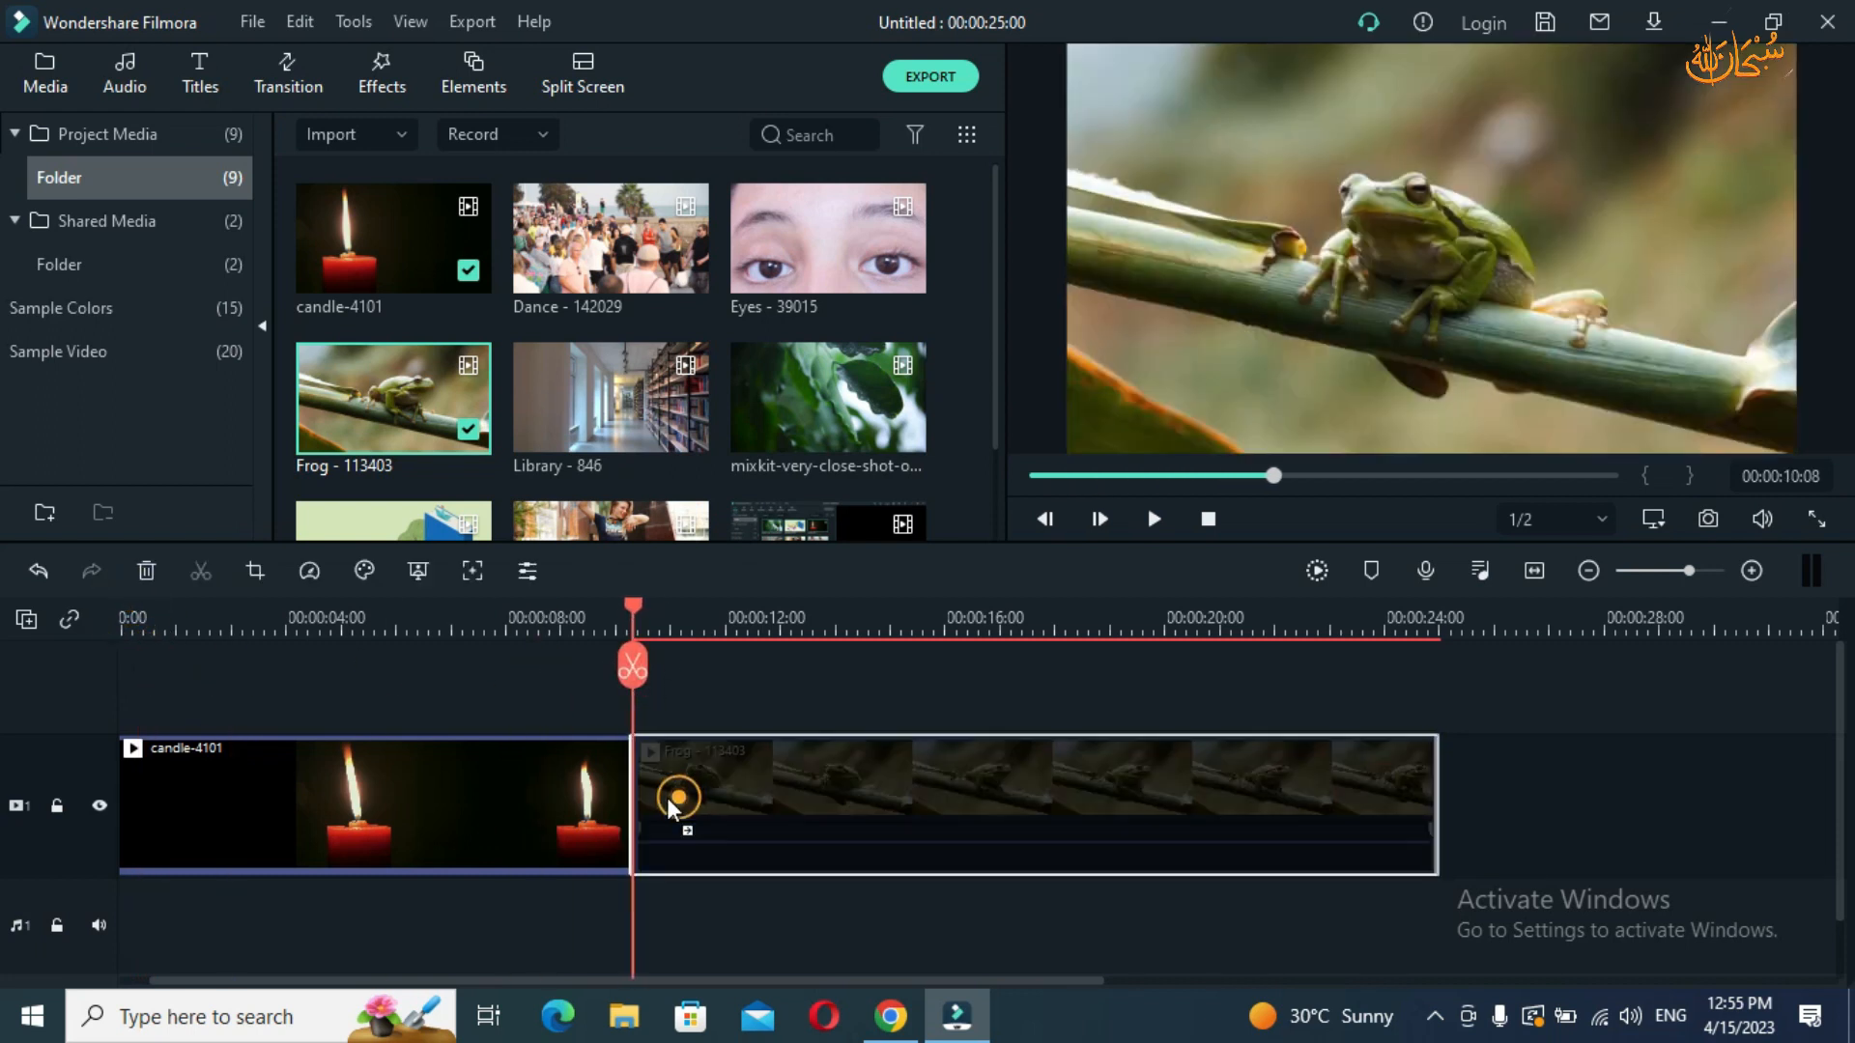
{"action": "left_click", "coordinate": [1585, 793]}
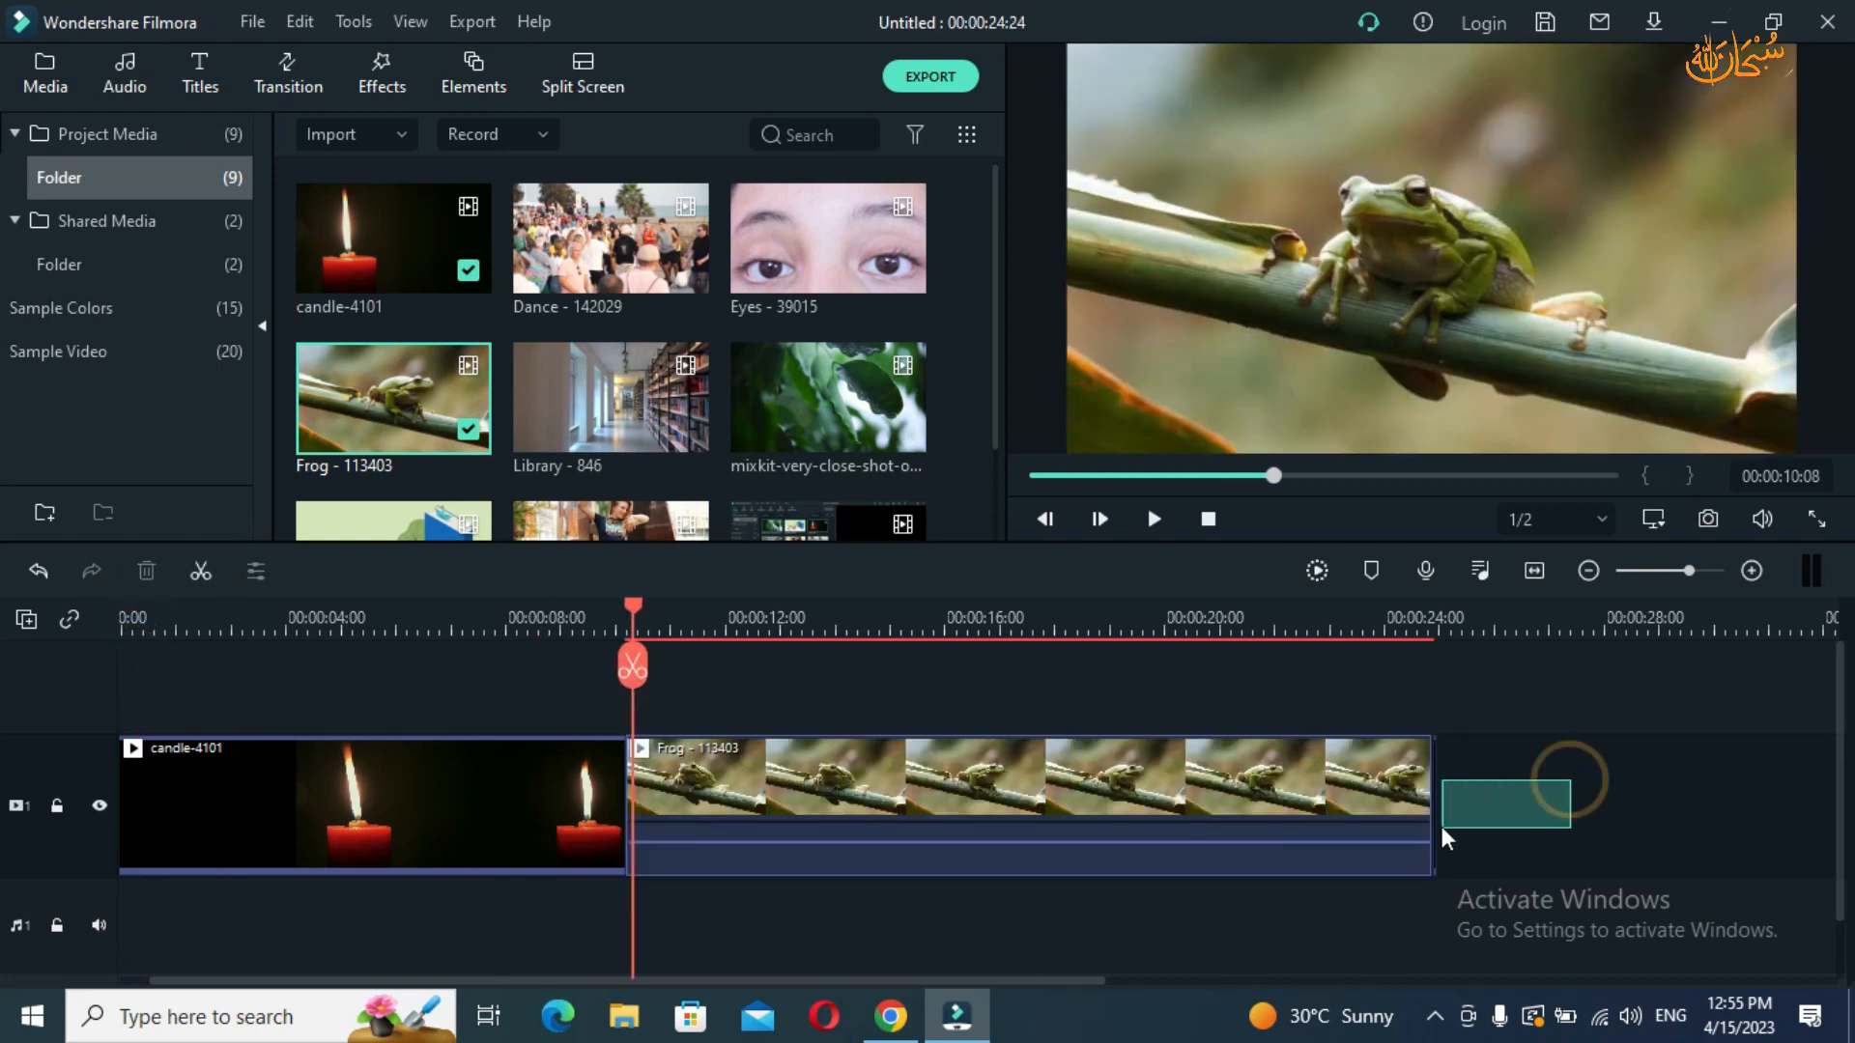
- Place the Library - 846 clip on video track 1 flush against the end of the Frog clip
{"action": "left_click", "coordinate": [1522, 868]}
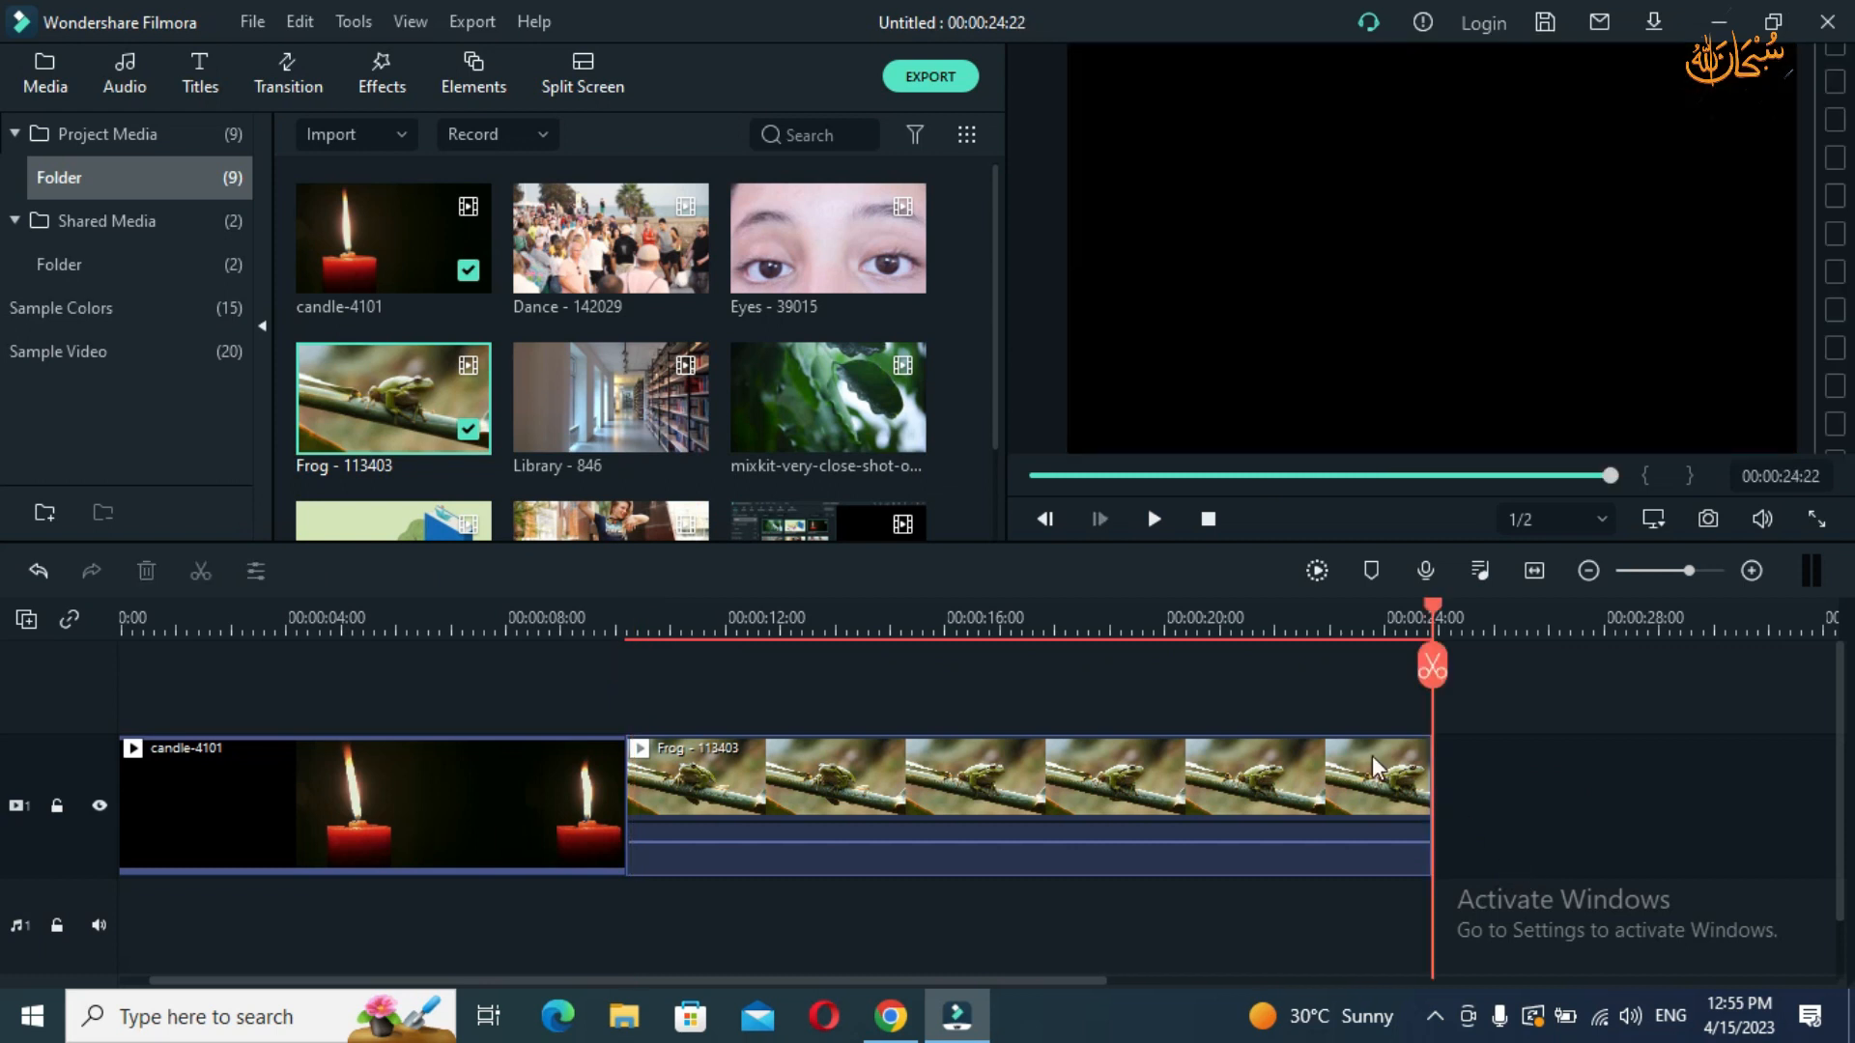
{"action": "left_click_drag", "start_coordinate": [1401, 612], "coordinate": [483, 599]}
{"action": "left_click_drag", "start_coordinate": [653, 626], "coordinate": [1167, 684]}
{"action": "left_click_drag", "start_coordinate": [630, 416], "coordinate": [569, 756]}
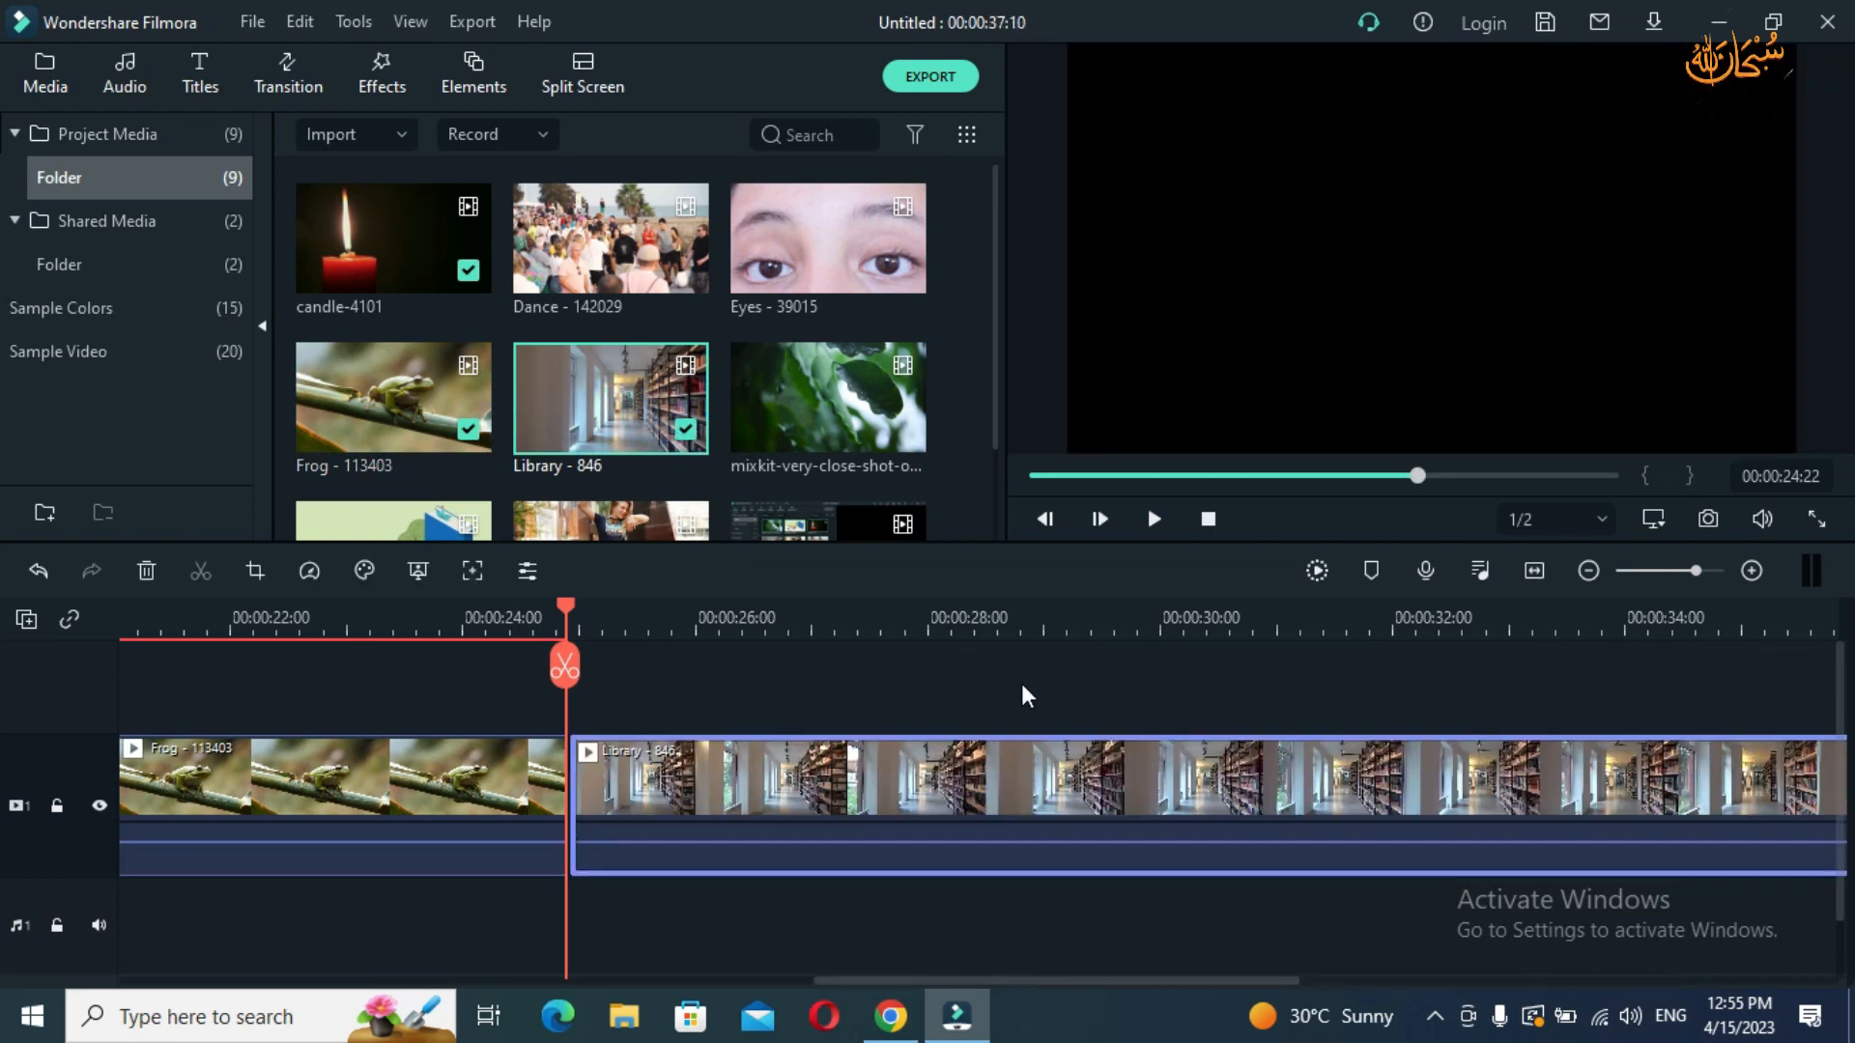
{"action": "left_click_drag", "start_coordinate": [976, 781], "coordinate": [964, 778]}
{"action": "left_click_drag", "start_coordinate": [1212, 600], "coordinate": [539, 674]}
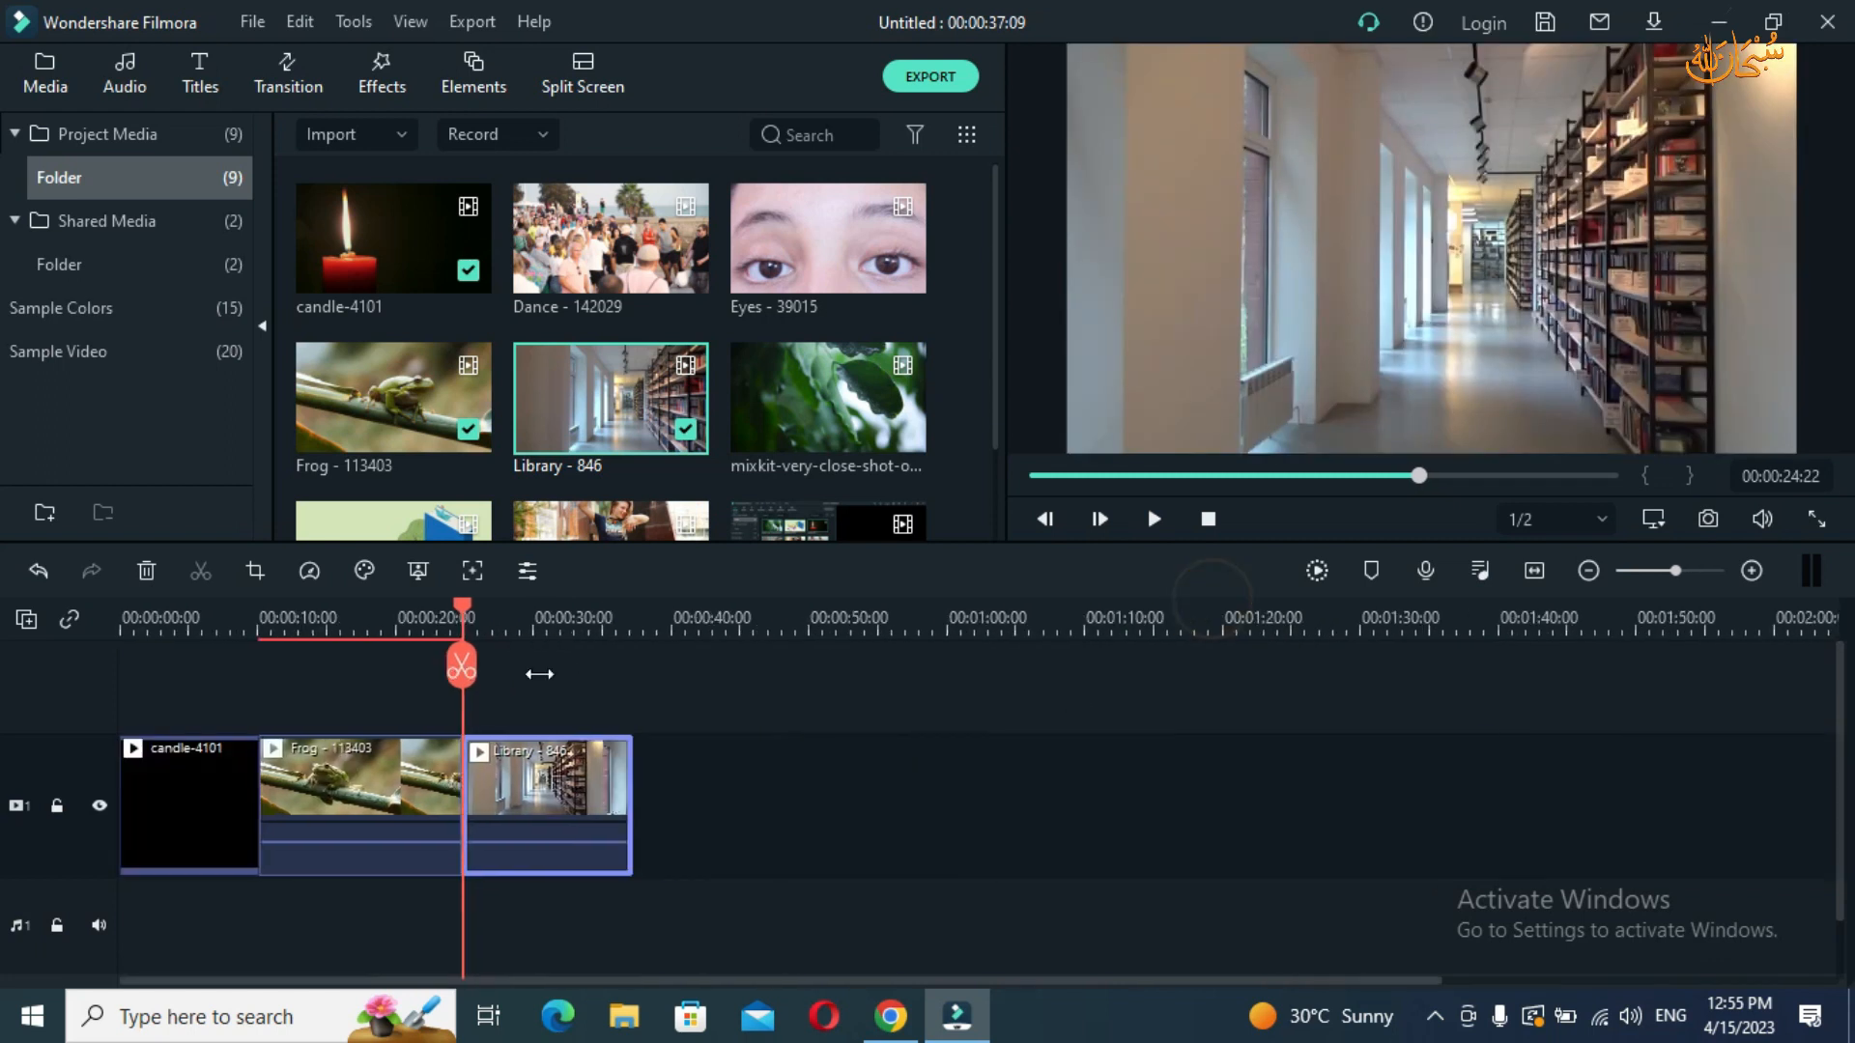
{"action": "left_click", "coordinate": [840, 795]}
- Add the mixkit-very-close-shot leaf clip to video track 1 directly after the Library clip
{"action": "left_click_drag", "start_coordinate": [745, 409], "coordinate": [635, 802]}
{"action": "left_click", "coordinate": [874, 768]}
{"action": "left_click_drag", "start_coordinate": [733, 629], "coordinate": [1283, 688]}
{"action": "left_click", "coordinate": [1279, 678]}
{"action": "left_click_drag", "start_coordinate": [1441, 619], "coordinate": [708, 577]}
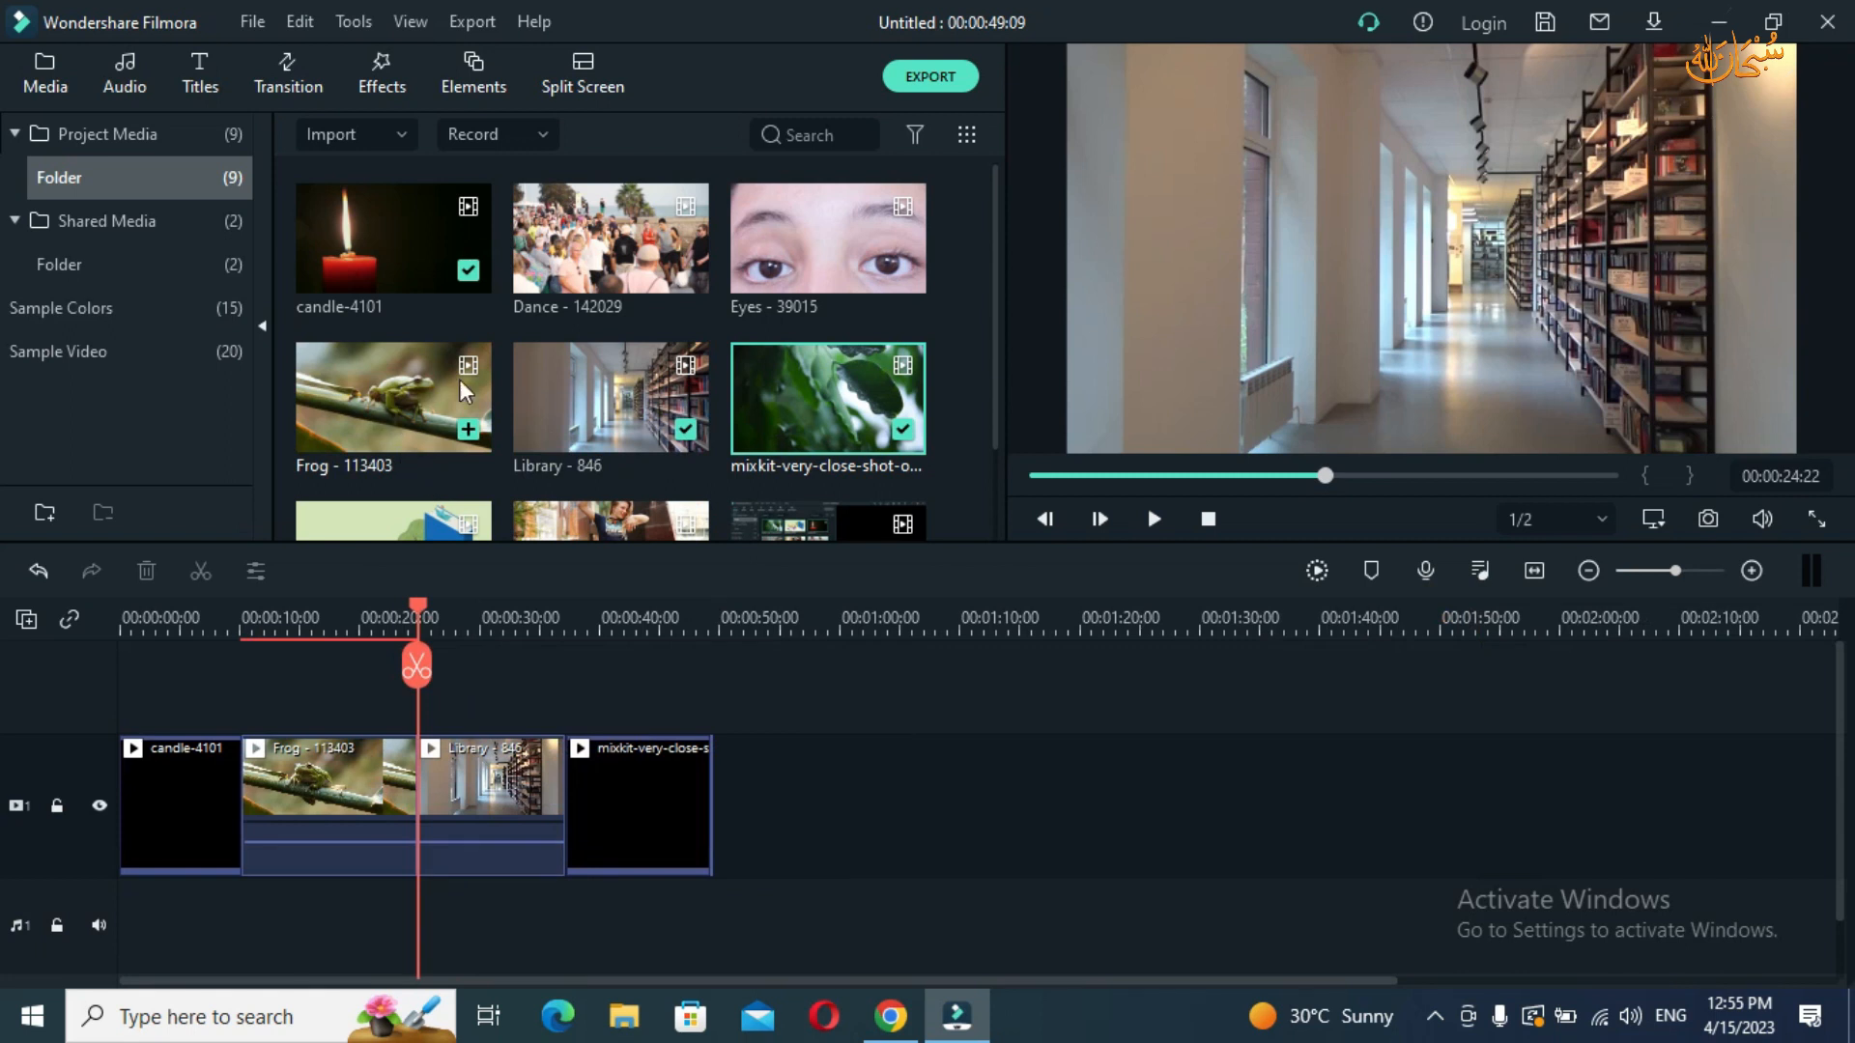
- Add the Dance - 142029 clip to video track 1 directly after the mixkit leaf clip
{"action": "left_click_drag", "start_coordinate": [703, 275], "coordinate": [715, 779]}
{"action": "left_click", "coordinate": [899, 710]}
{"action": "left_click_drag", "start_coordinate": [1063, 754], "coordinate": [981, 799]}
{"action": "left_click", "coordinate": [1024, 773]}
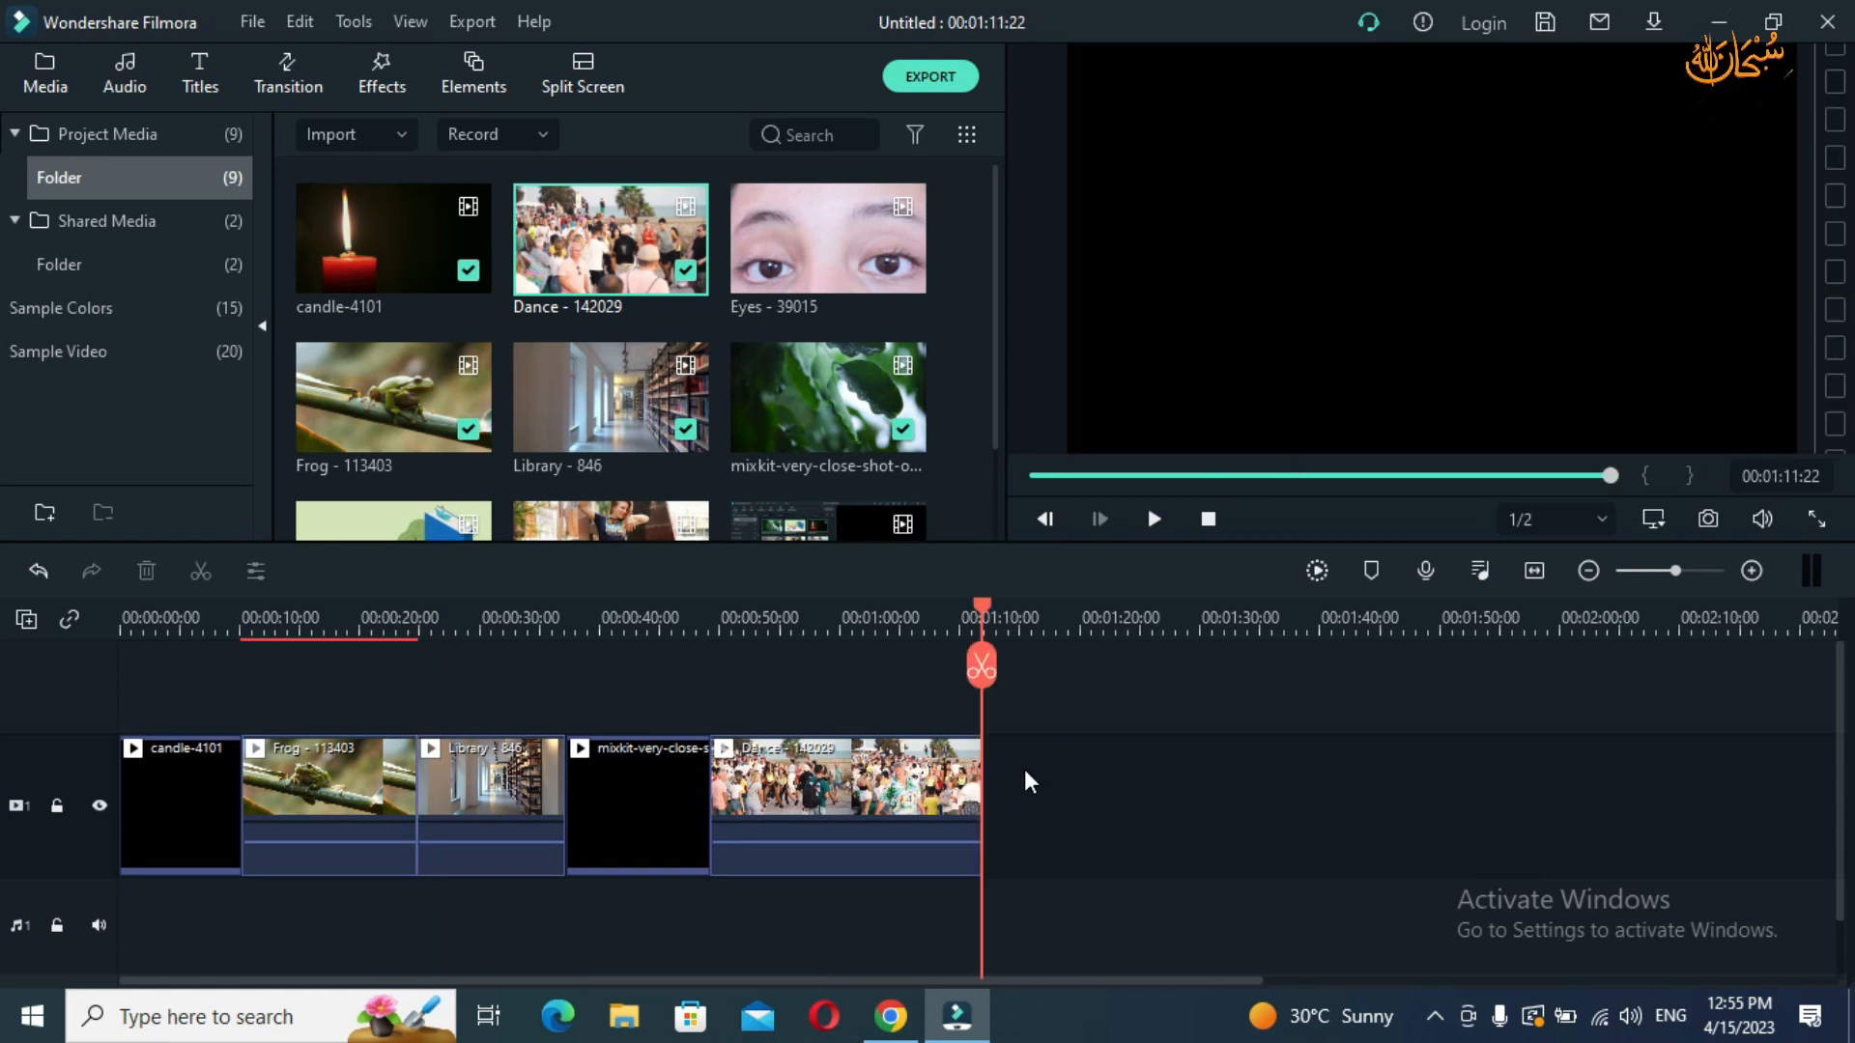
- Add the Eyes - 39015 clip at the end of the sequence and return the playhead to the start of the timeline
{"action": "left_click_drag", "start_coordinate": [796, 287], "coordinate": [1011, 775]}
{"action": "left_click", "coordinate": [1059, 718]}
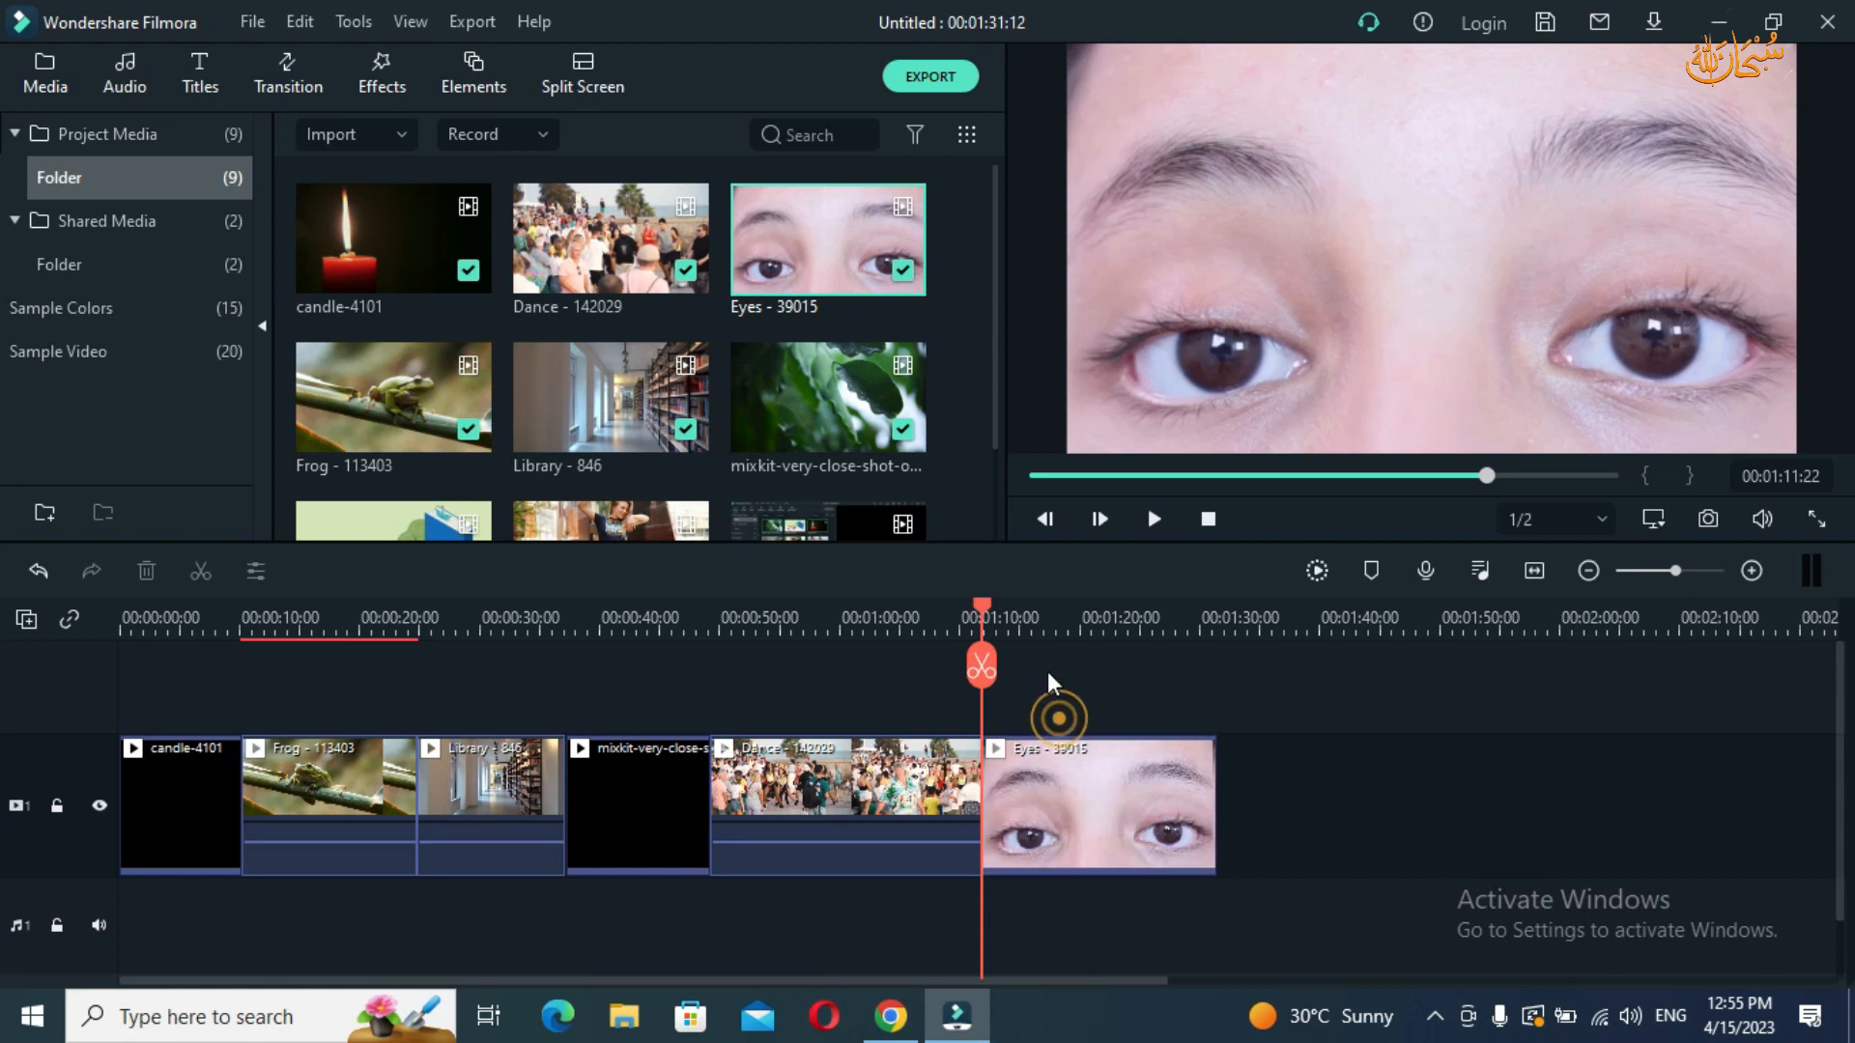
{"action": "left_click_drag", "start_coordinate": [1093, 642], "coordinate": [751, 715]}
{"action": "left_click", "coordinate": [1270, 707]}
{"action": "left_click_drag", "start_coordinate": [715, 623], "coordinate": [4, 657]}
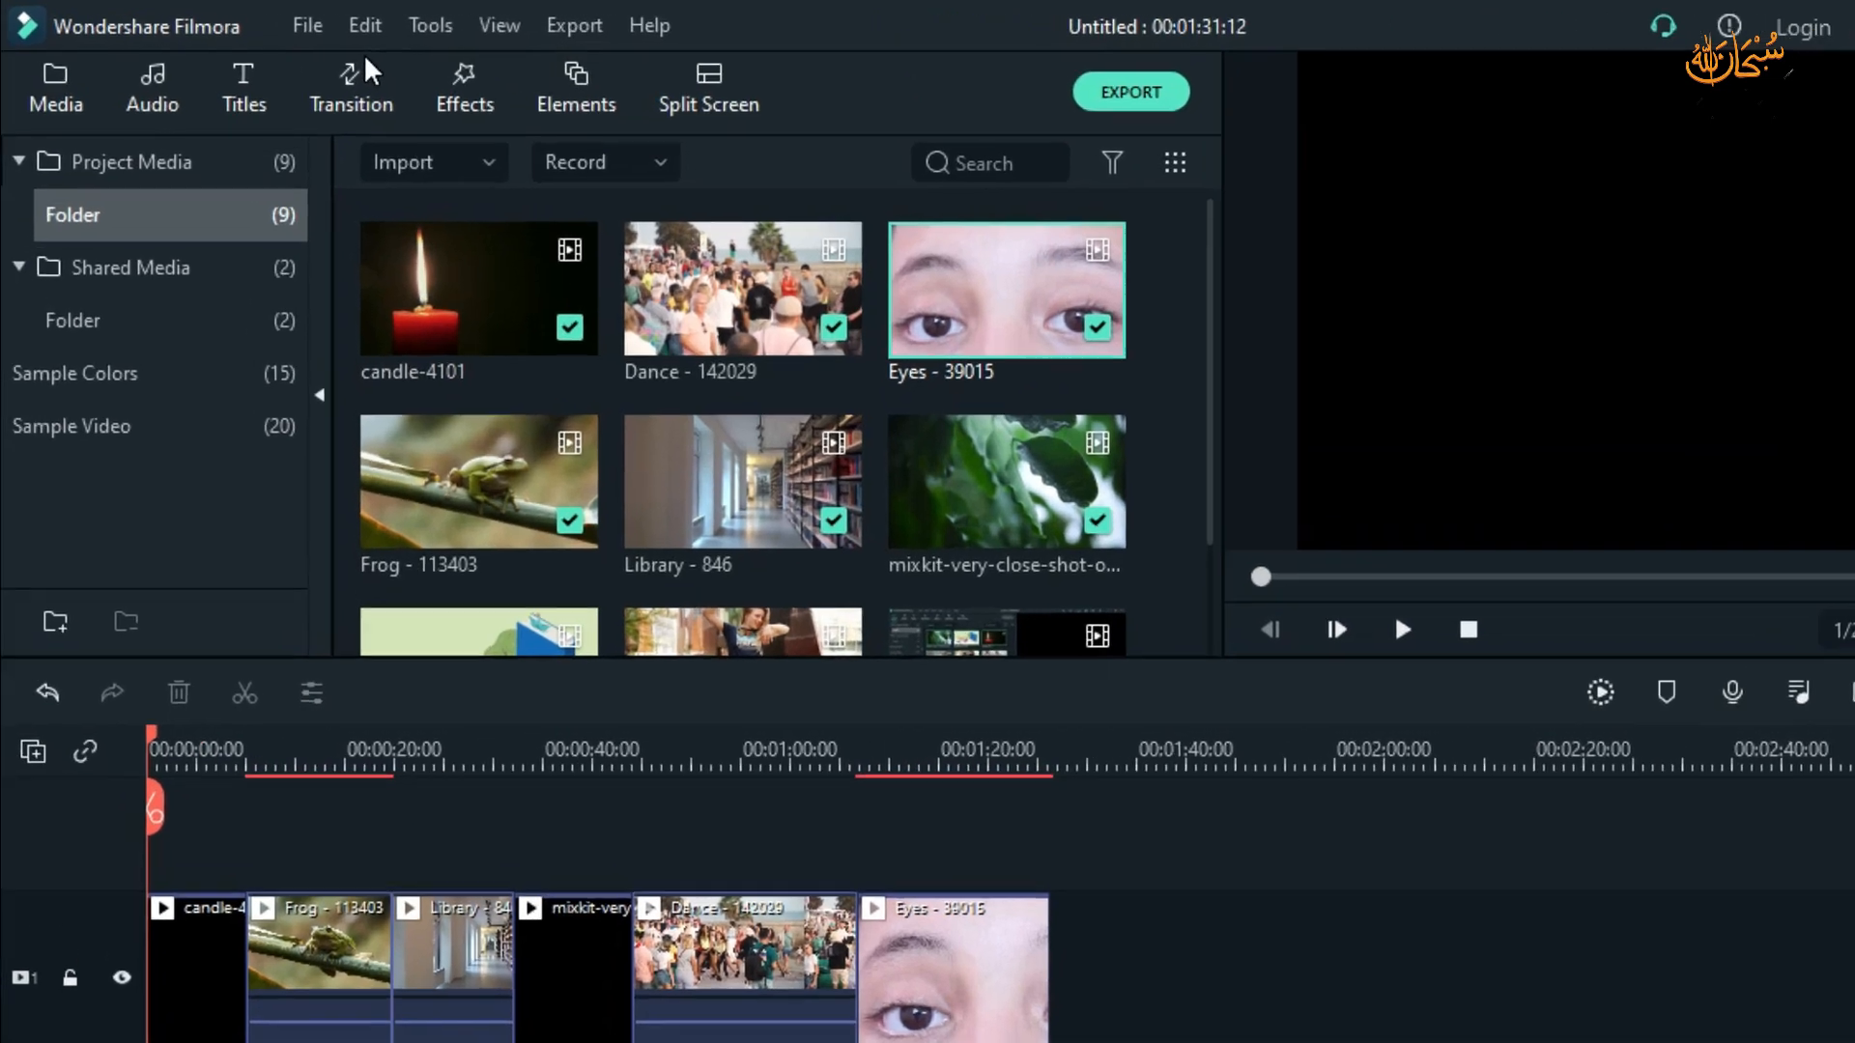
- Show all included transitions in the transition library and move the playhead to just before the candle–Frog cut
{"action": "left_click", "coordinate": [290, 72]}
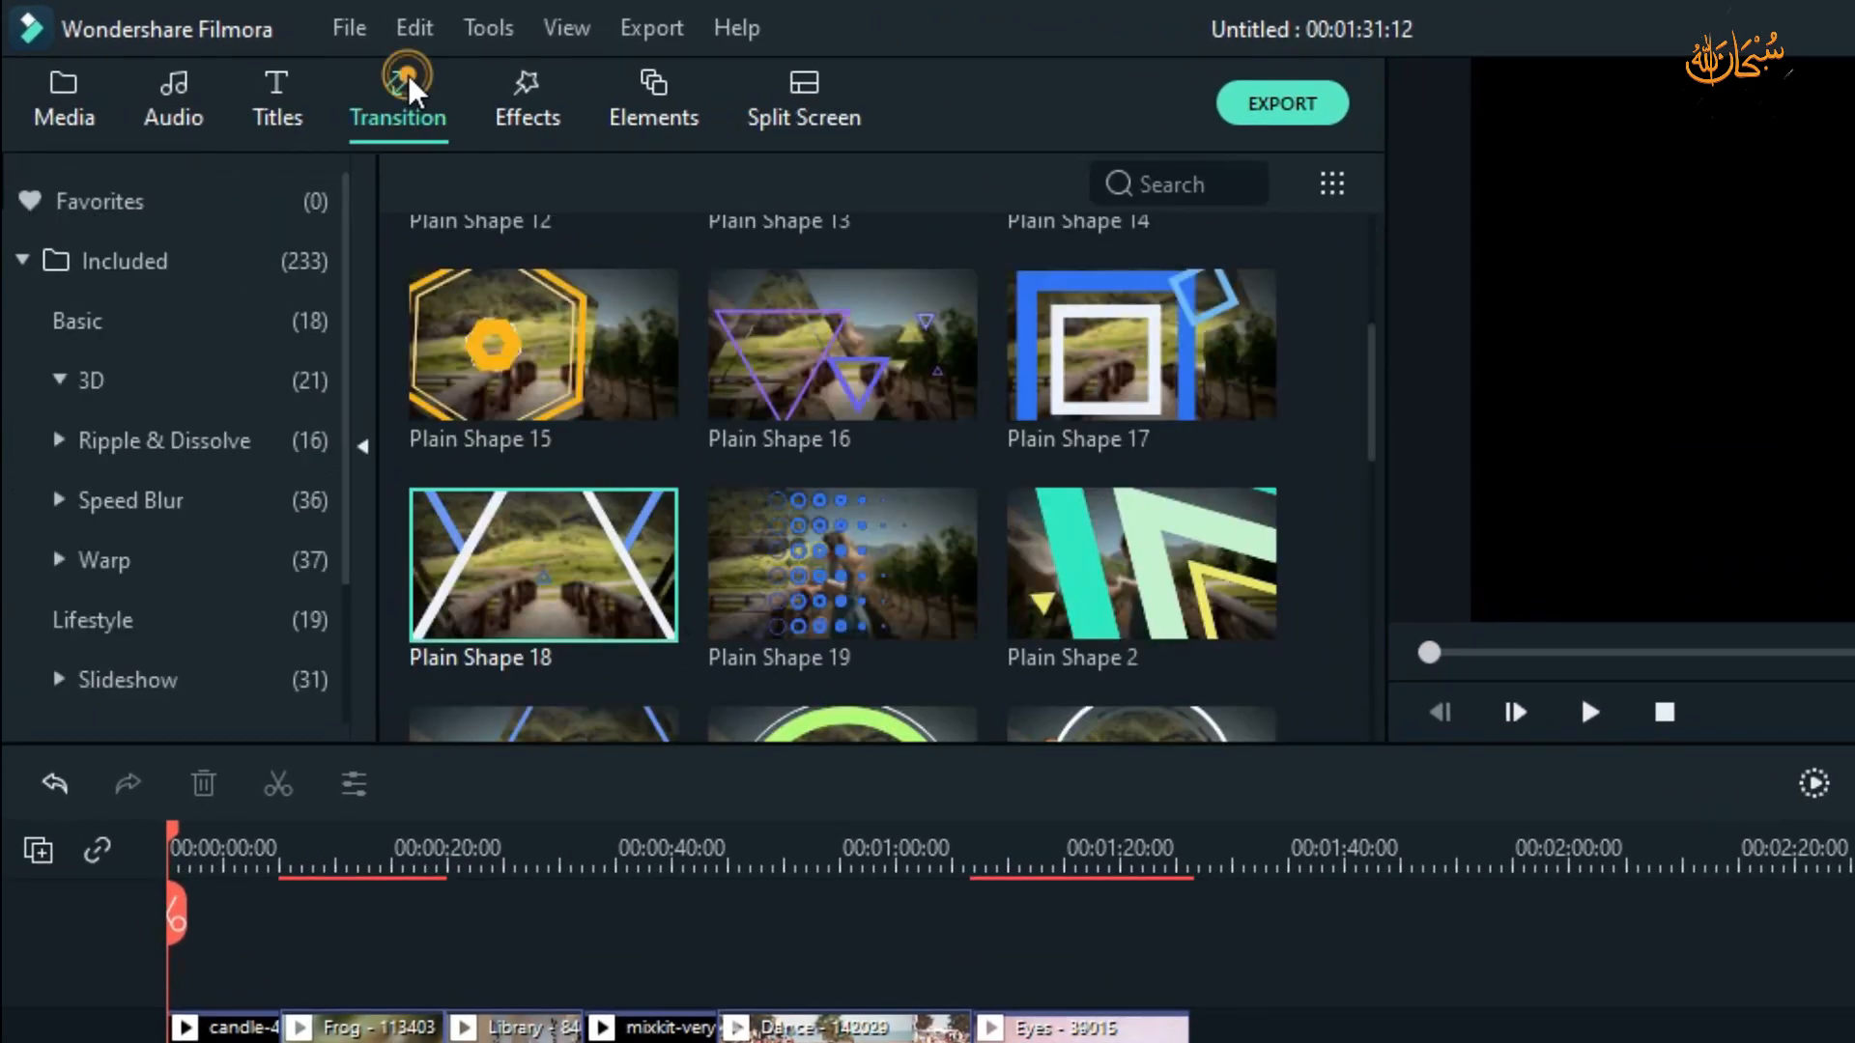
{"action": "left_click", "coordinate": [165, 261]}
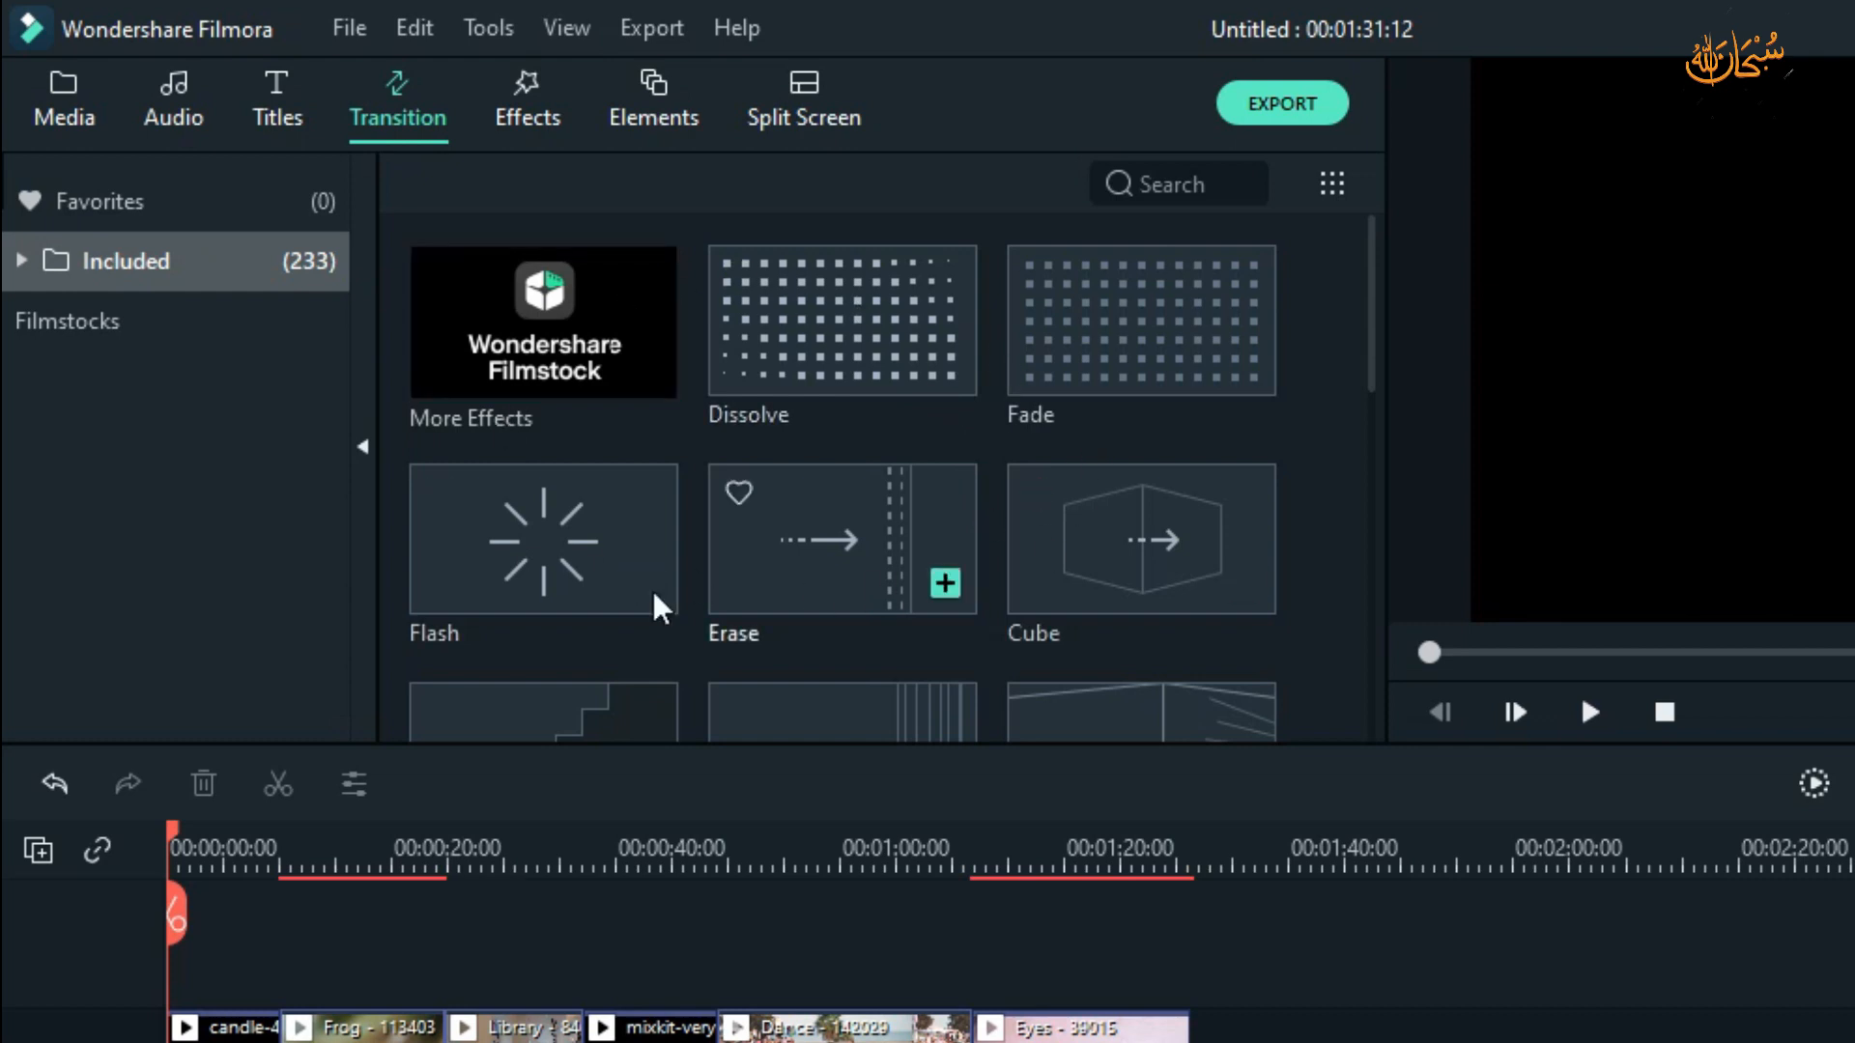
{"action": "left_click_drag", "start_coordinate": [172, 843], "coordinate": [269, 850]}
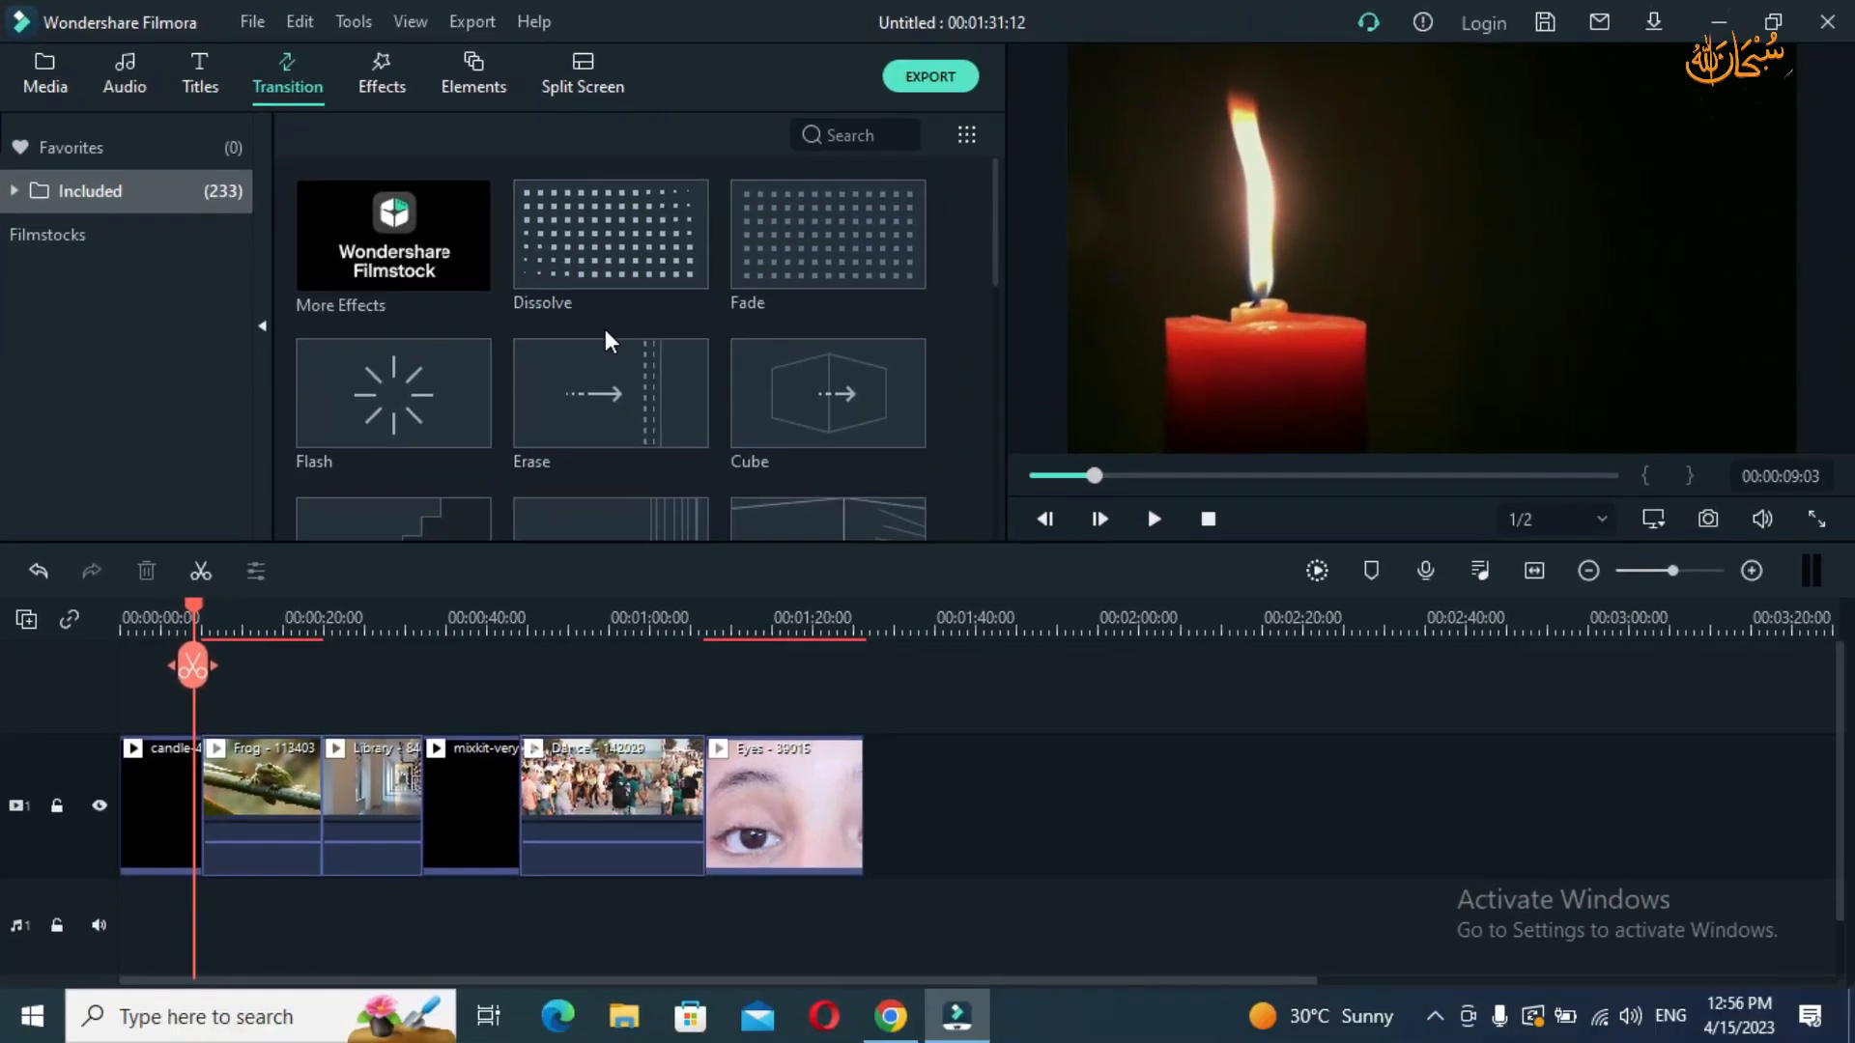
- Apply the Box Turn 2 transition at the cut between the candle-4101 and Frog clips
{"action": "scroll", "coordinate": [835, 459], "scroll_direction": "down", "scroll_amount": 3}
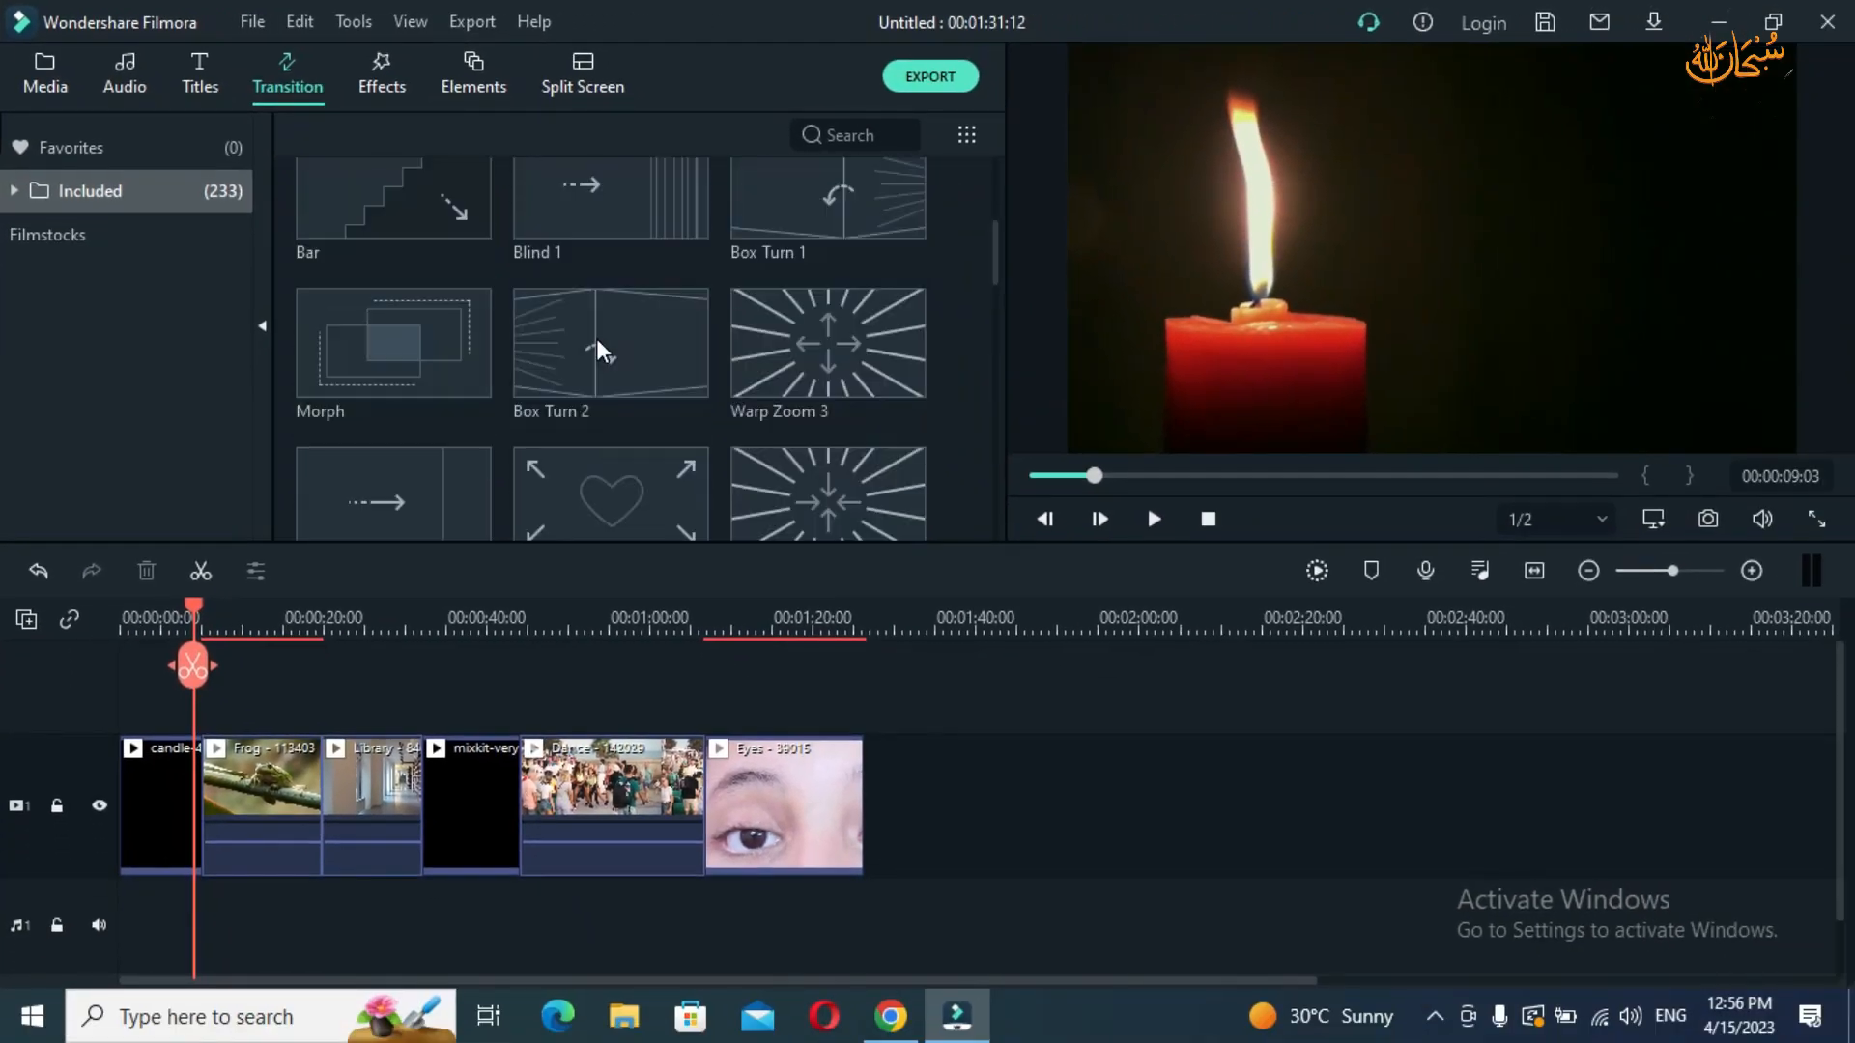
{"action": "left_click_drag", "start_coordinate": [571, 373], "coordinate": [266, 715]}
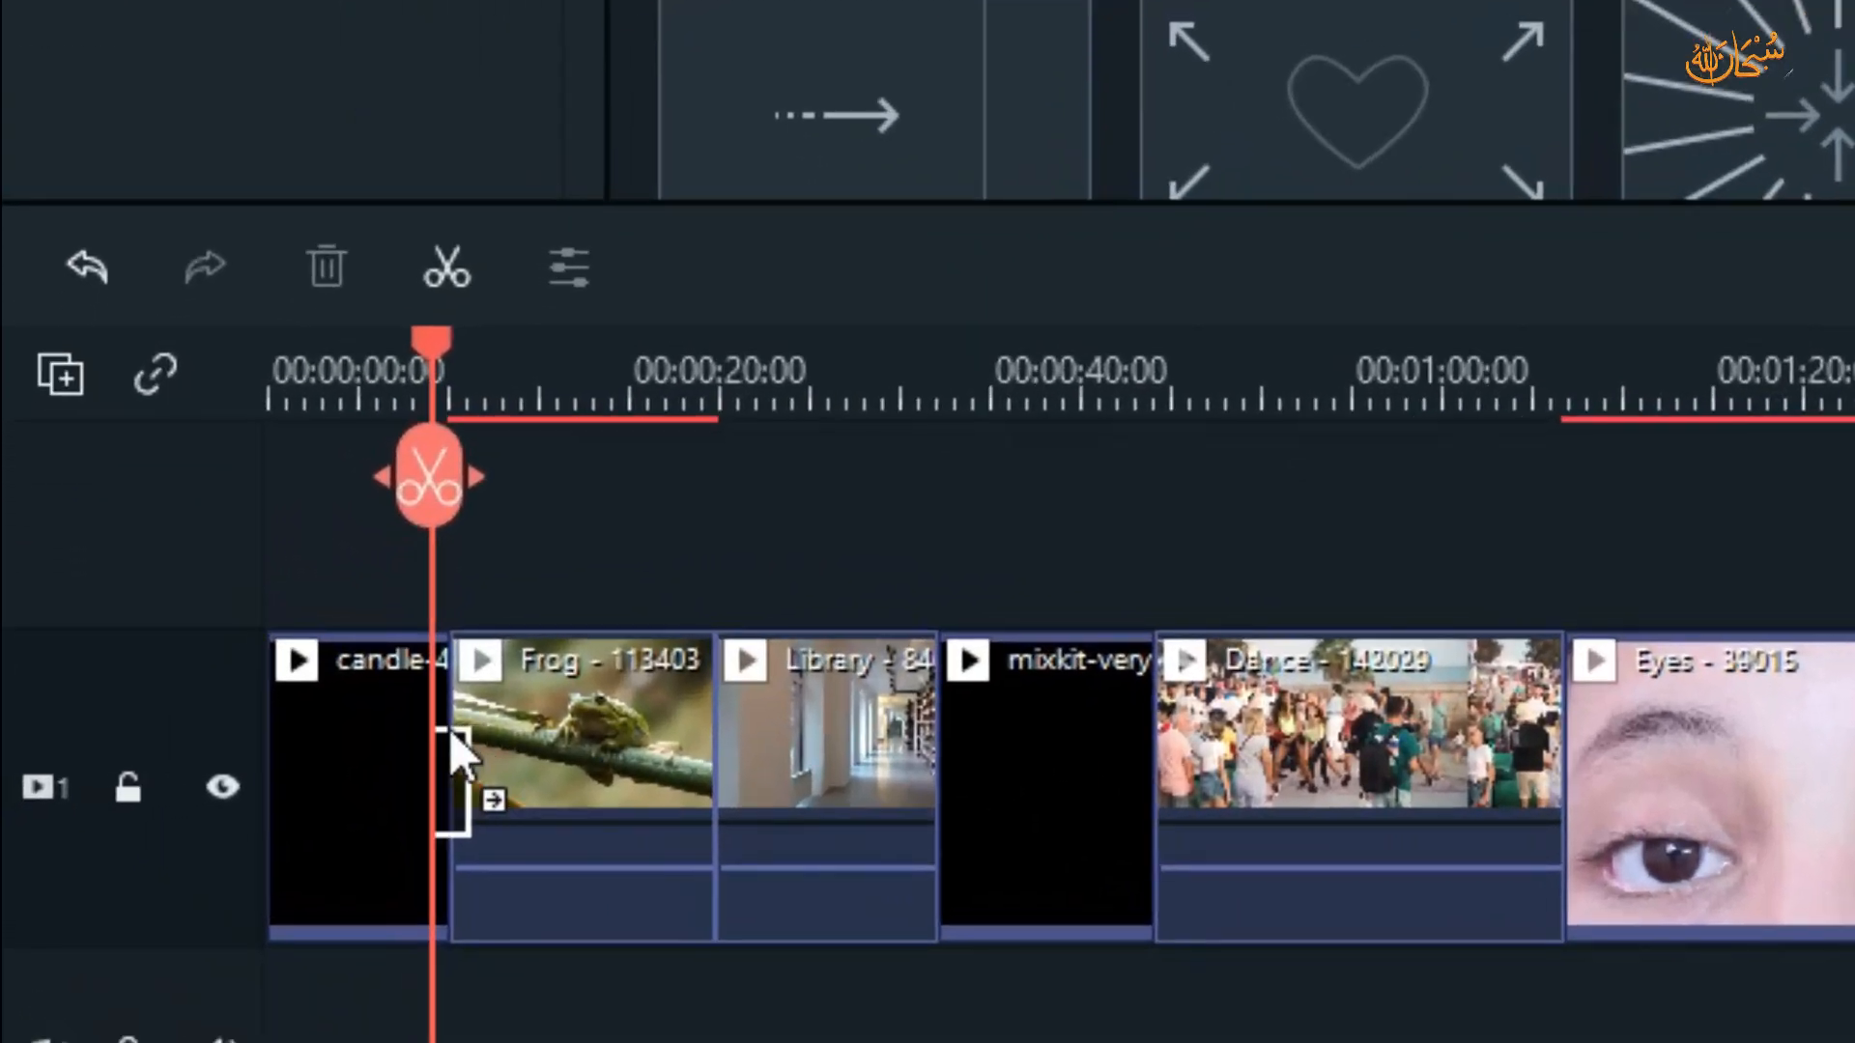
{"action": "left_click_drag", "start_coordinate": [450, 728], "coordinate": [450, 728]}
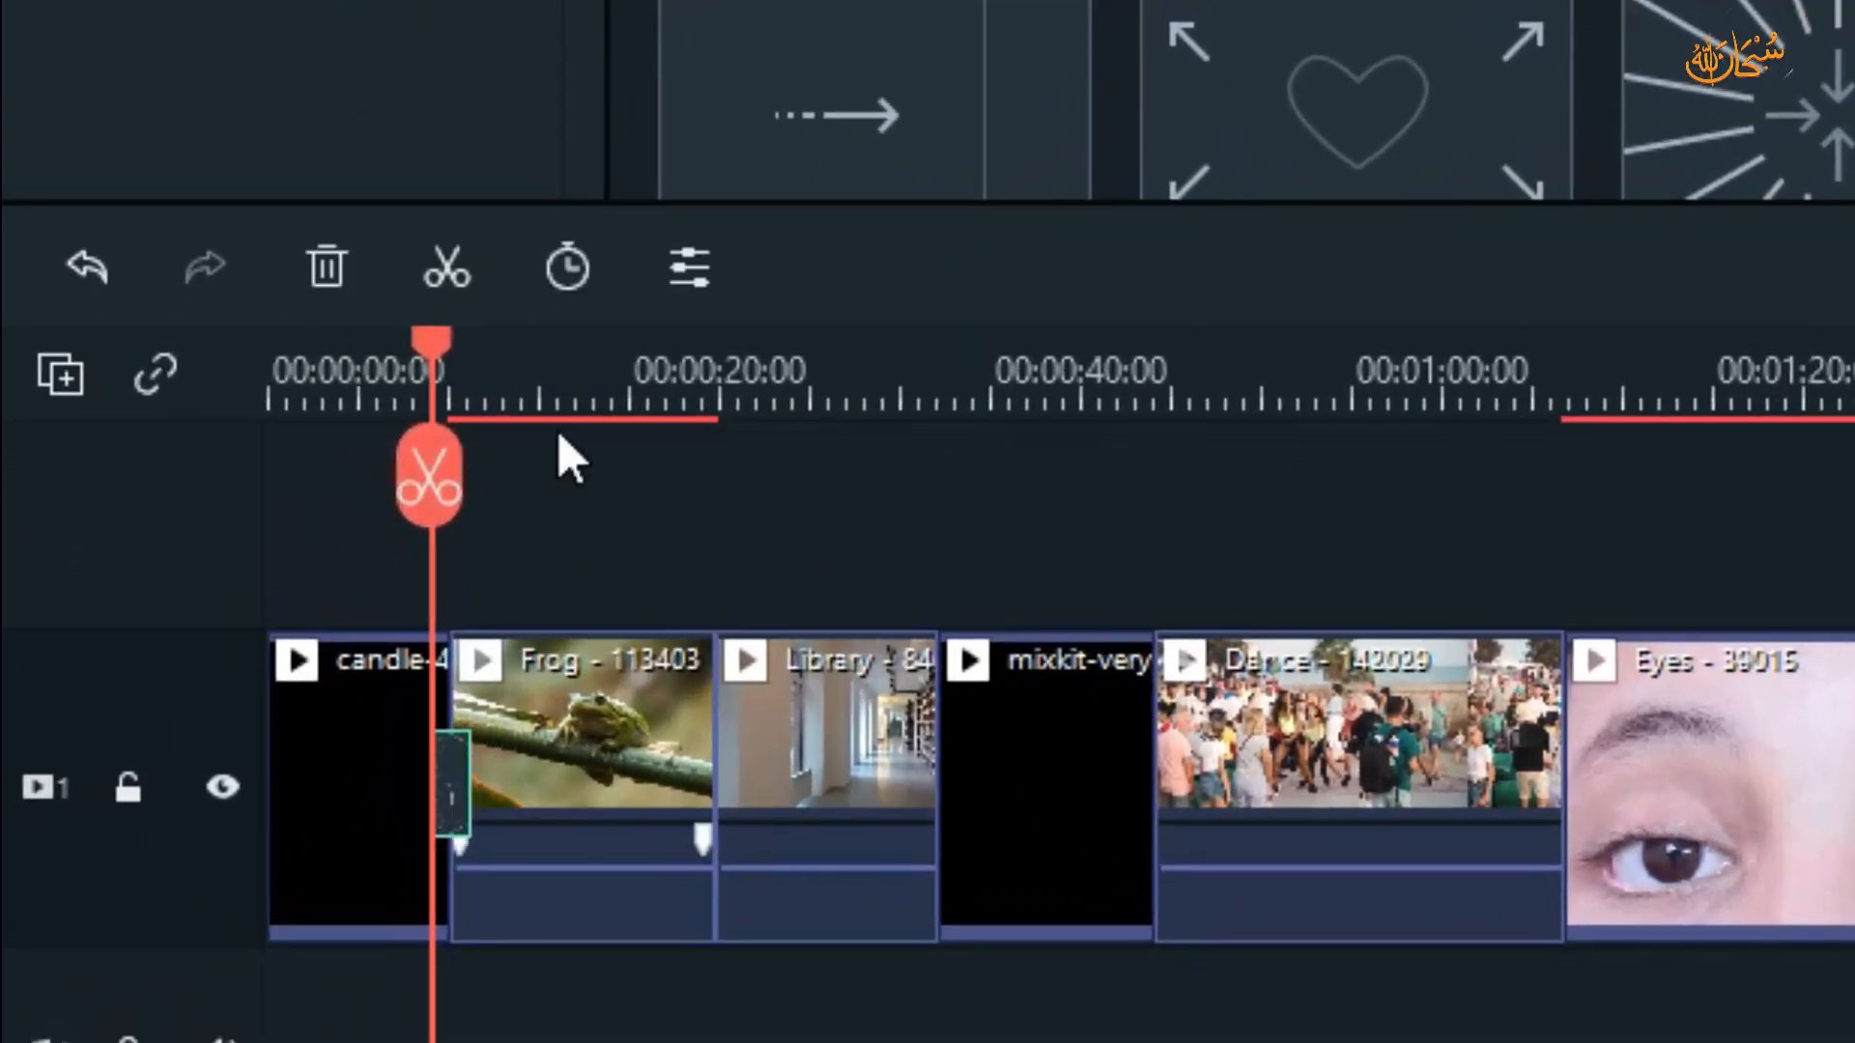
- Play the Box Turn 2 transition between the candle and Frog clips twice to check how it looks
{"action": "left_click_drag", "start_coordinate": [559, 382], "coordinate": [1843, 413]}
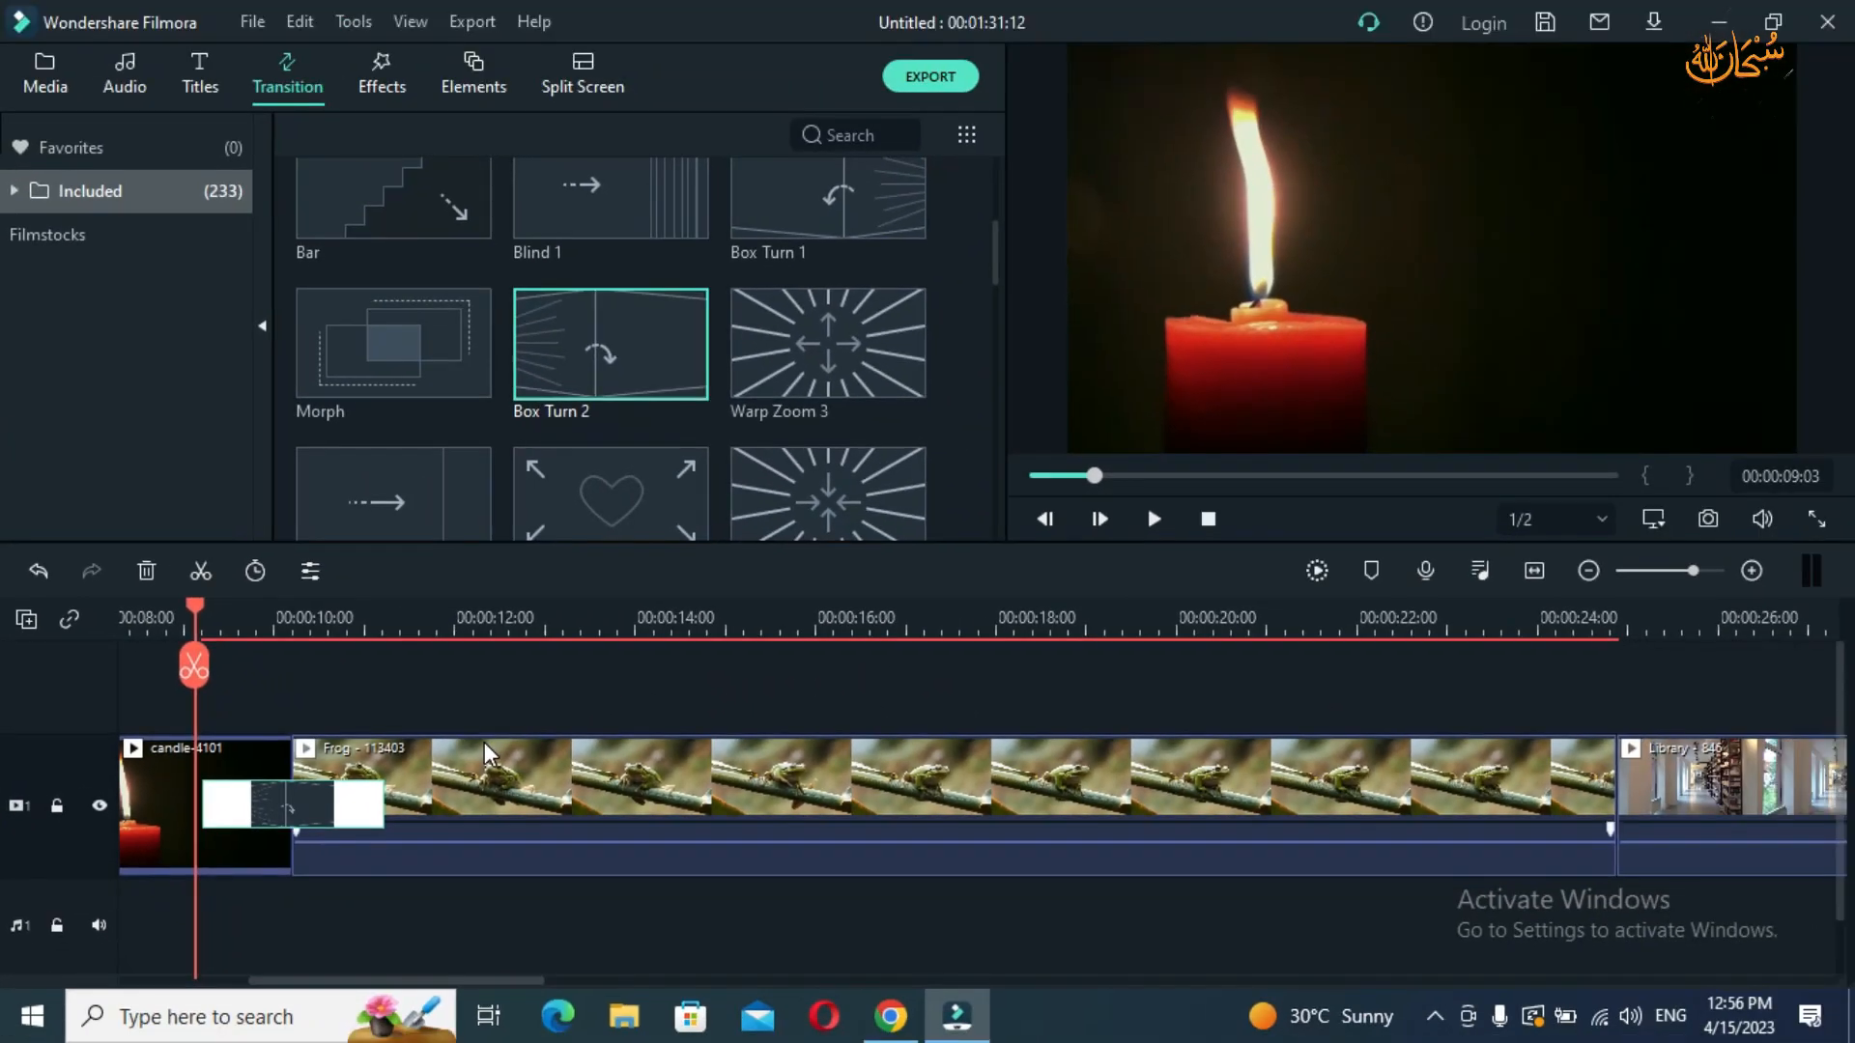
{"action": "key", "text": "space"}
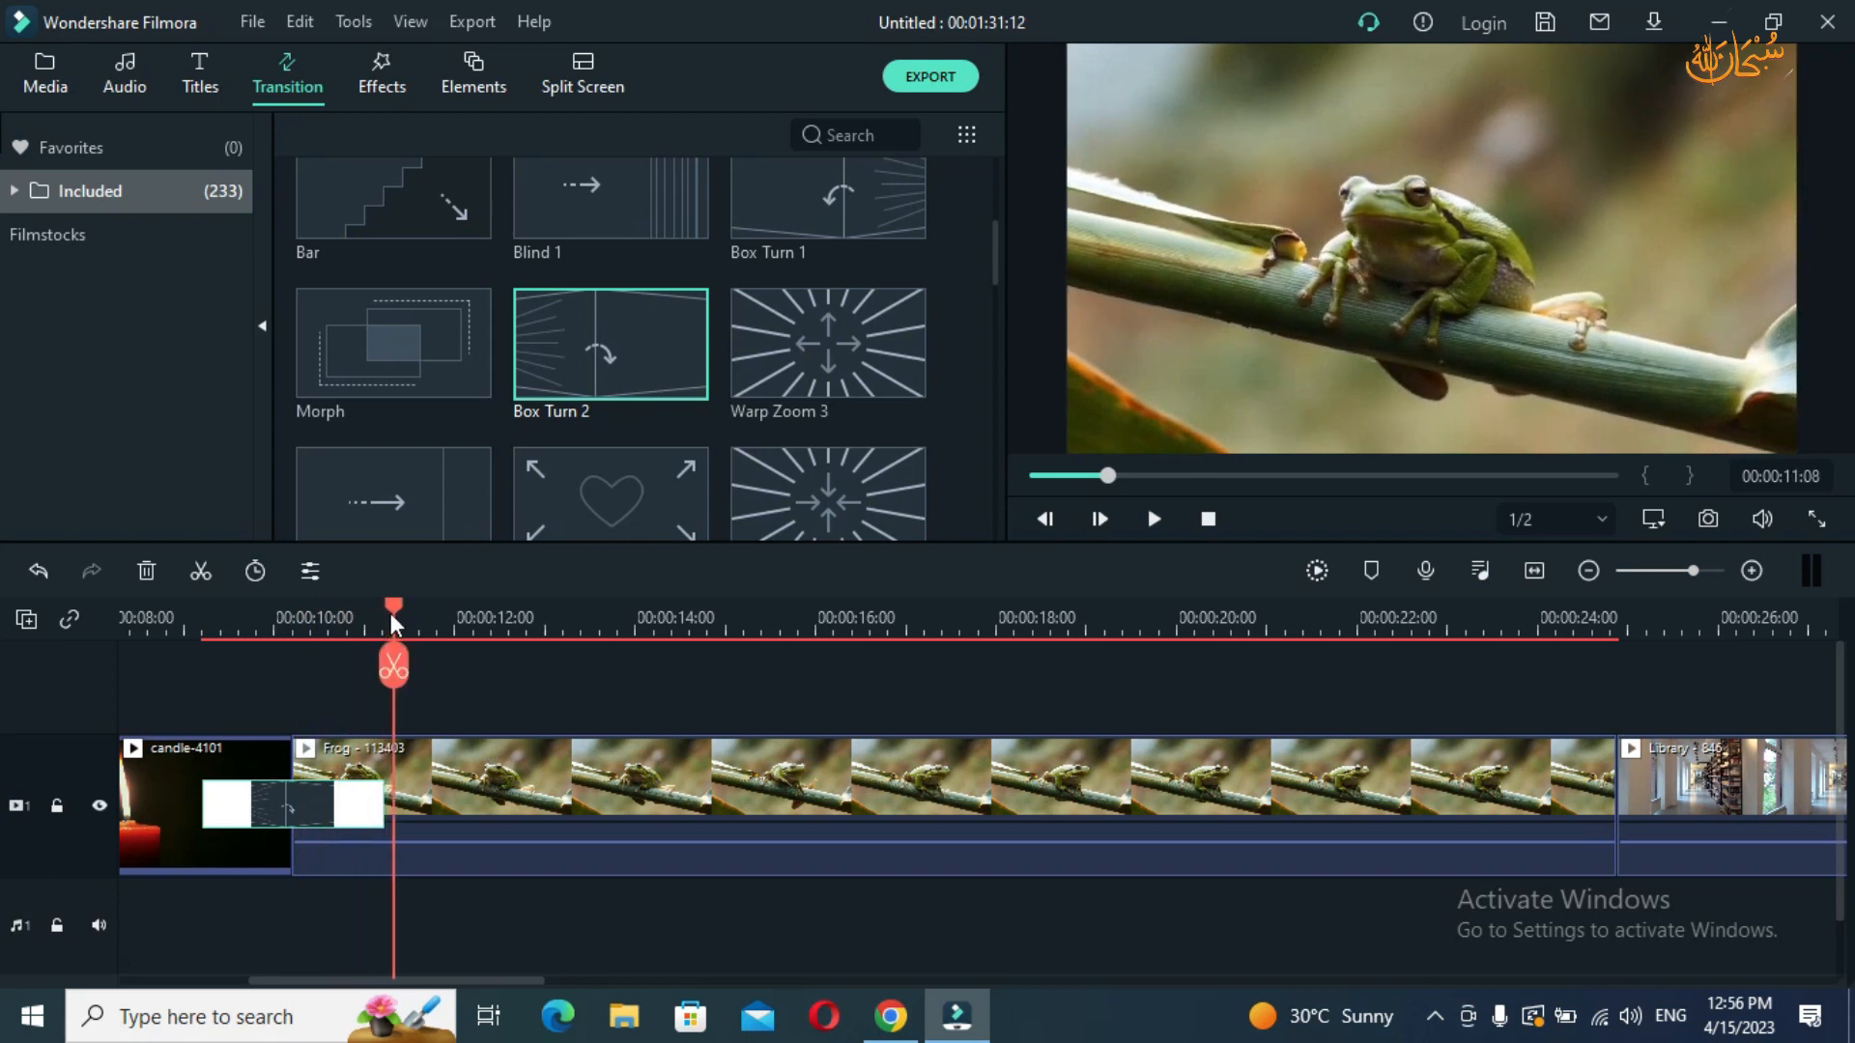
{"action": "left_click_drag", "start_coordinate": [390, 613], "coordinate": [189, 657]}
{"action": "key", "text": "space"}
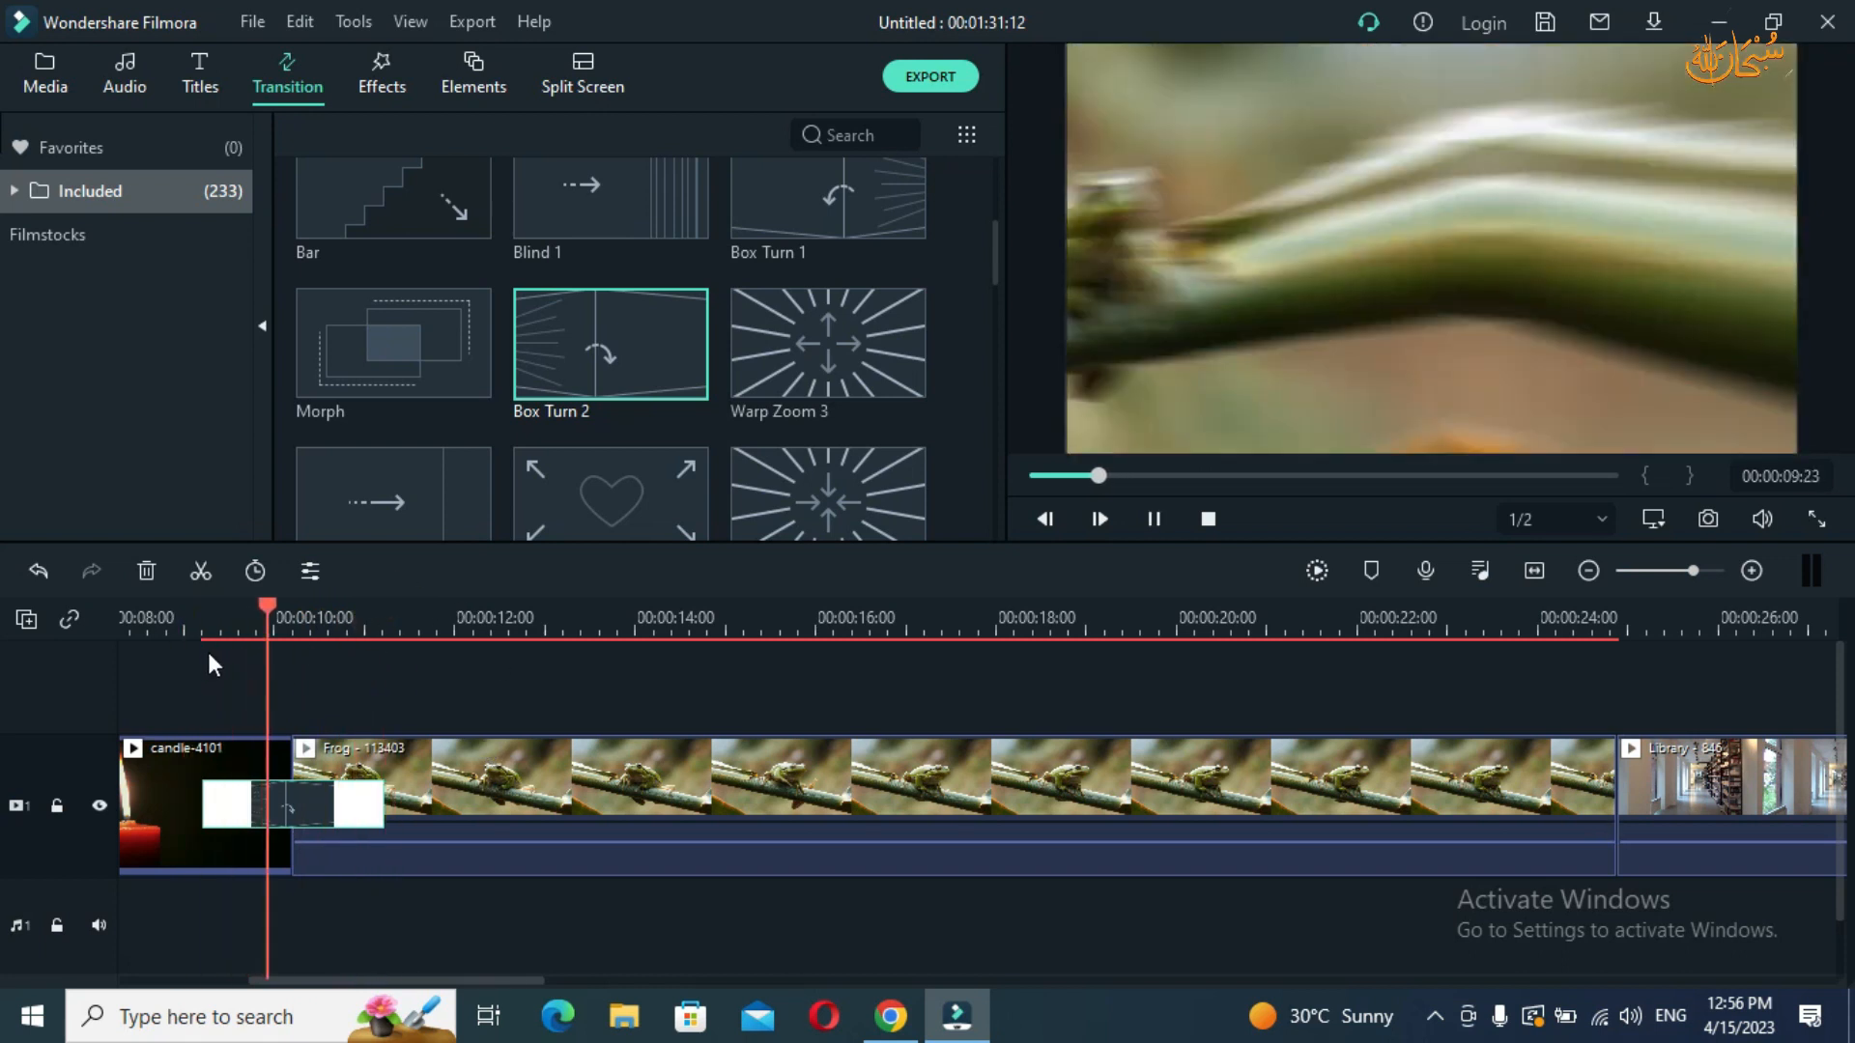
- Delete the Box Turn 2 transition between the candle and Frog clips and play the plain cut for comparison
{"action": "left_click_drag", "start_coordinate": [572, 611], "coordinate": [326, 657]}
{"action": "left_click", "coordinate": [289, 798]}
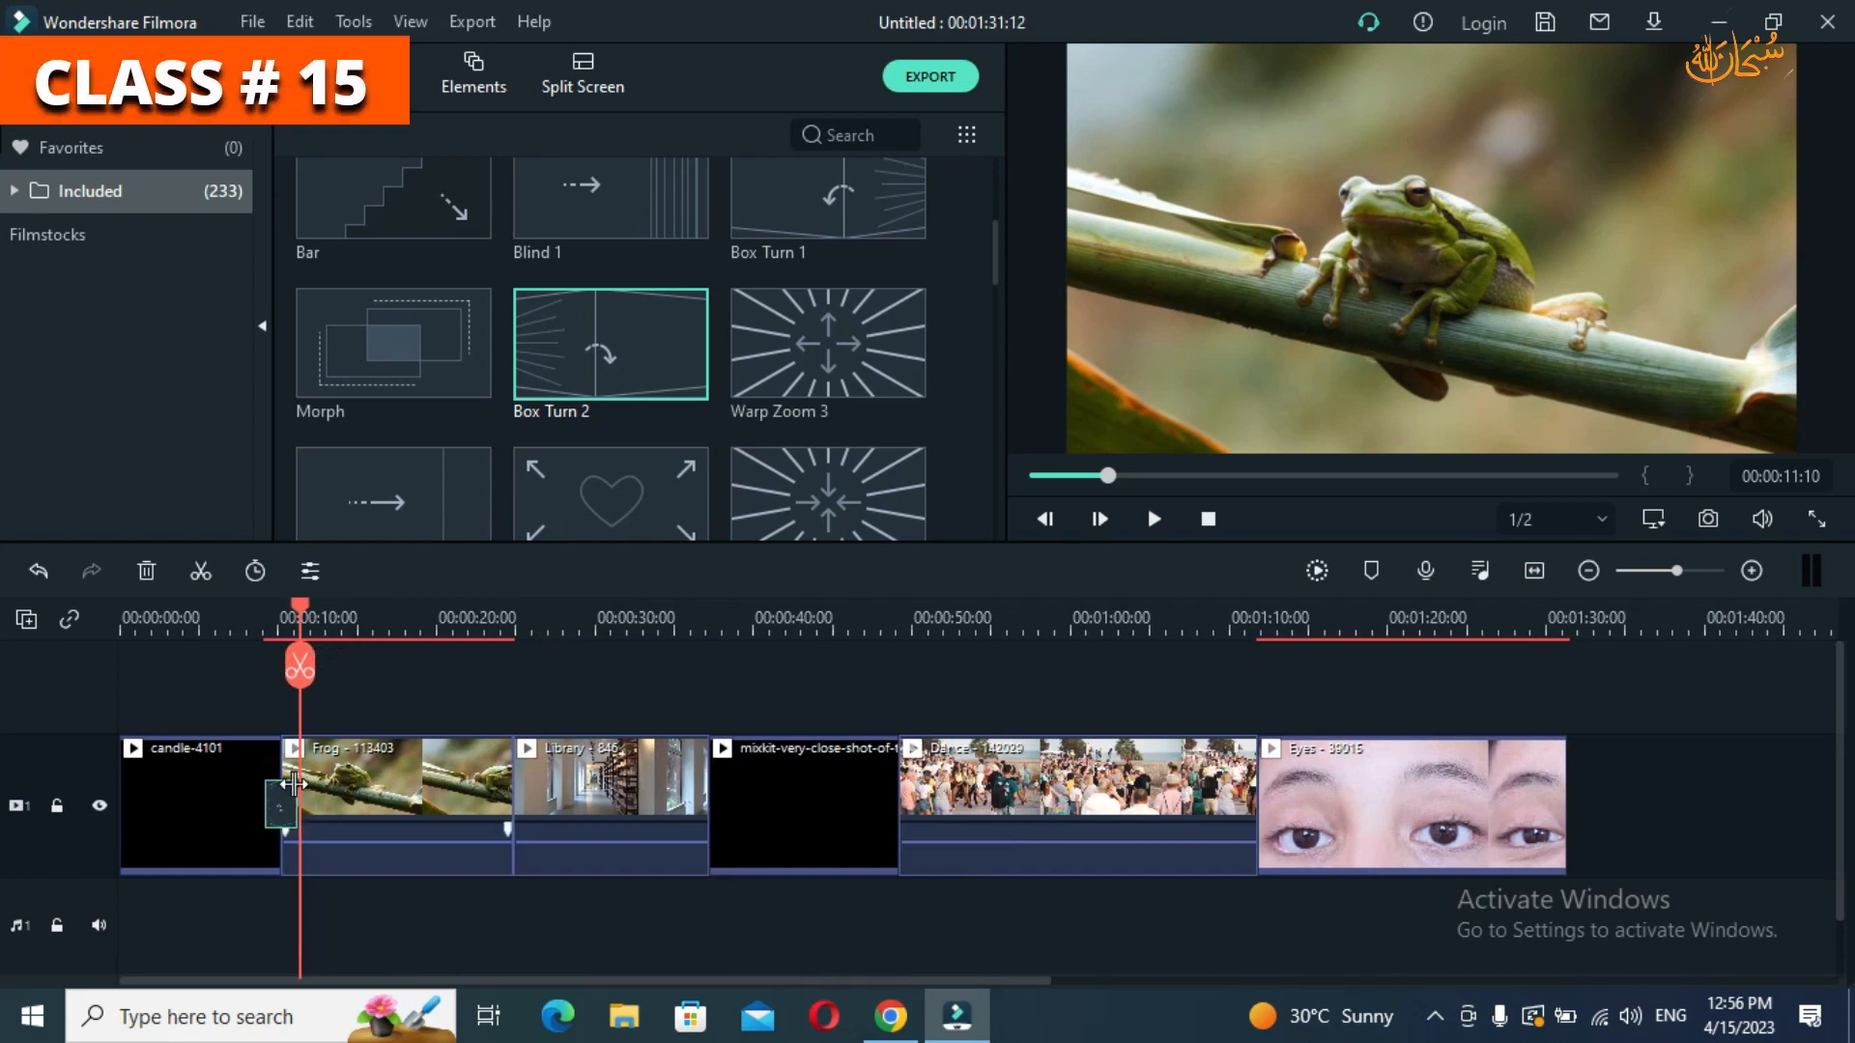
{"action": "left_click_drag", "start_coordinate": [300, 623], "coordinate": [265, 622]}
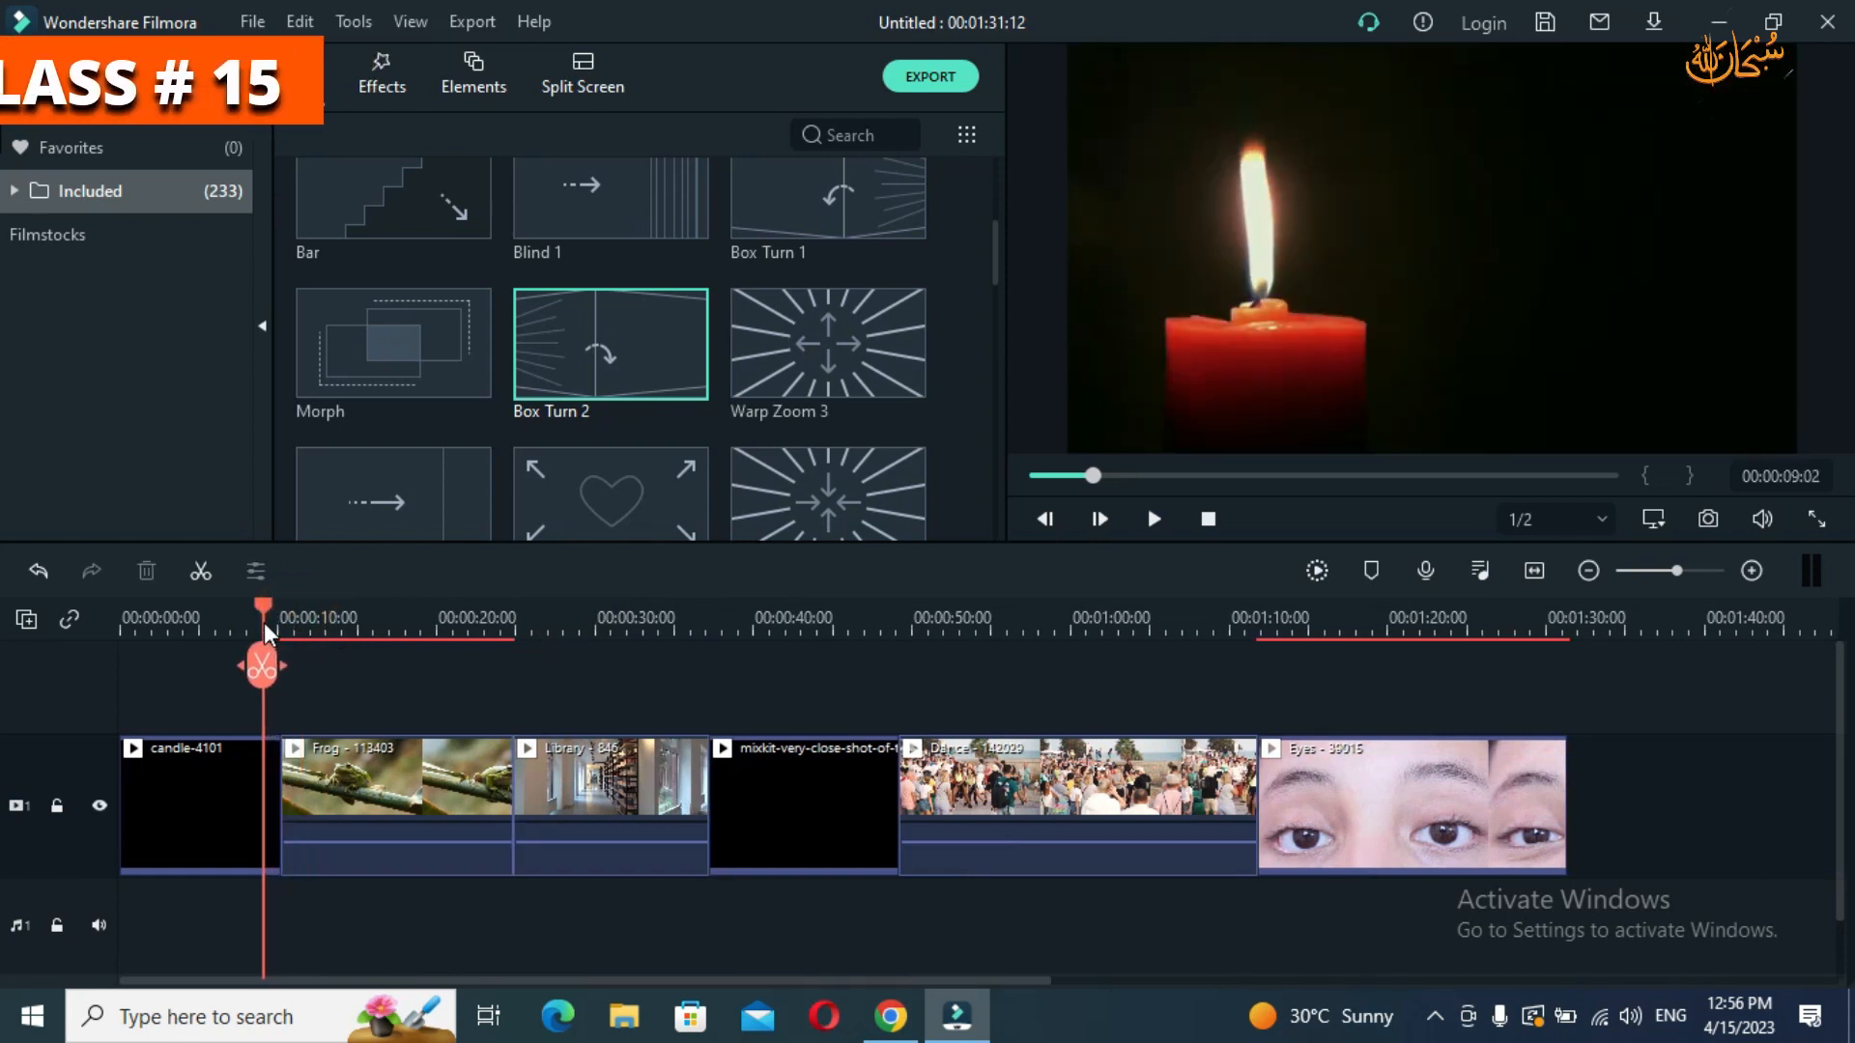
{"action": "key", "text": "space"}
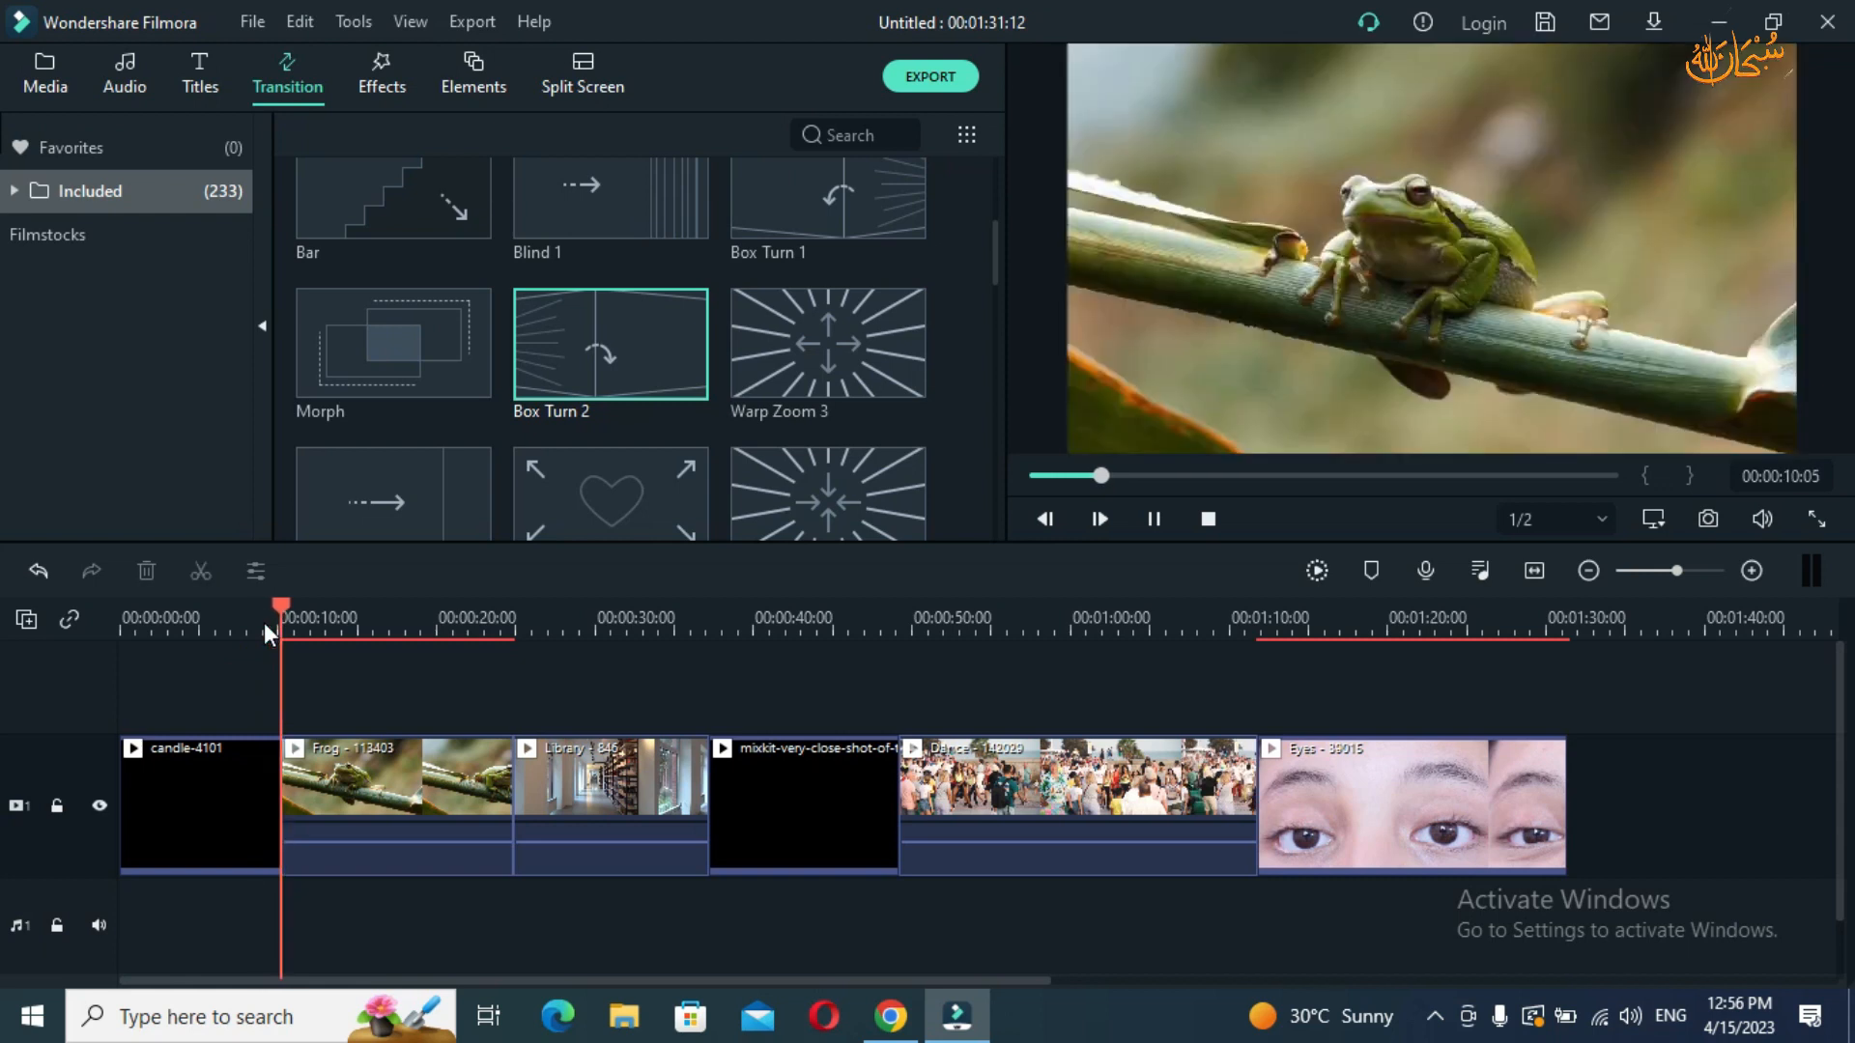
{"action": "key", "text": "space"}
- Play the plain cuts on either side of the Library clip to see how they look without transitions
{"action": "left_click_drag", "start_coordinate": [299, 623], "coordinate": [509, 649]}
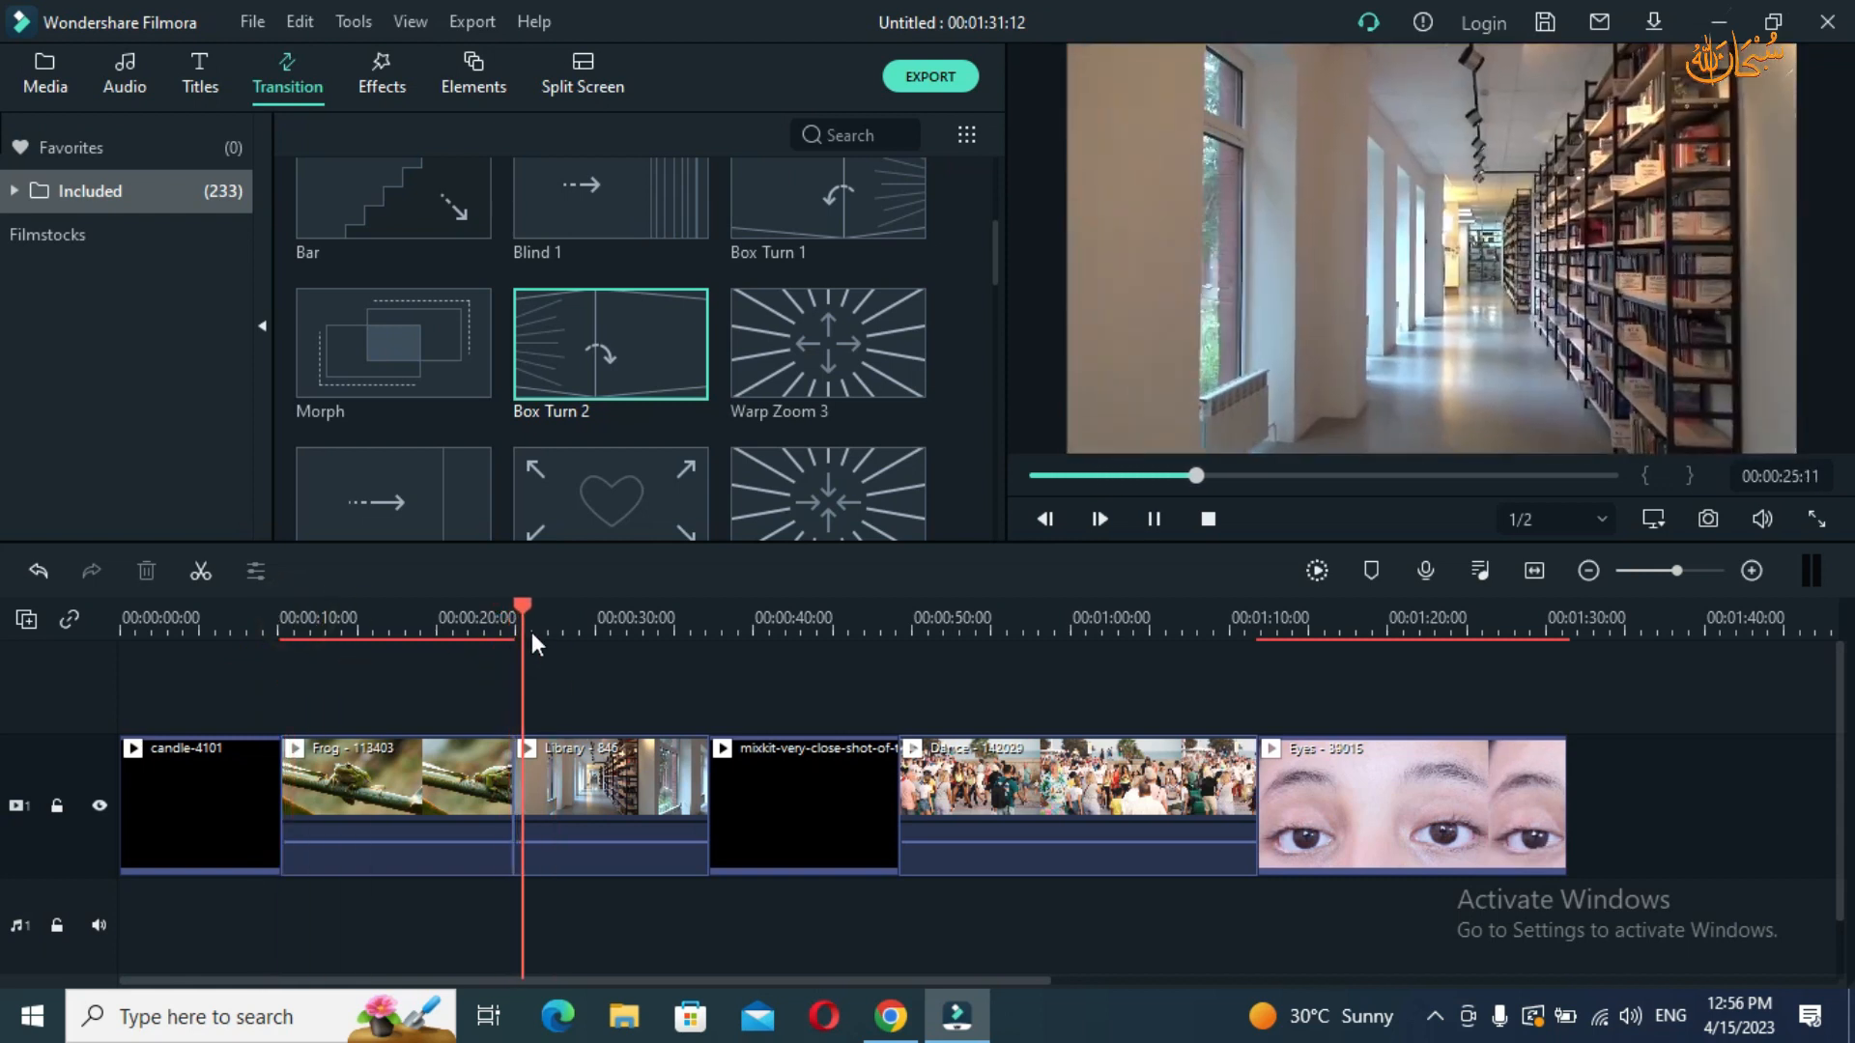
{"action": "left_click_drag", "start_coordinate": [527, 615], "coordinate": [702, 682]}
{"action": "key", "text": "space"}
- Apply the Heart transition at the cut between the candle-4101 and Frog clips
{"action": "left_click_drag", "start_coordinate": [729, 609], "coordinate": [272, 665]}
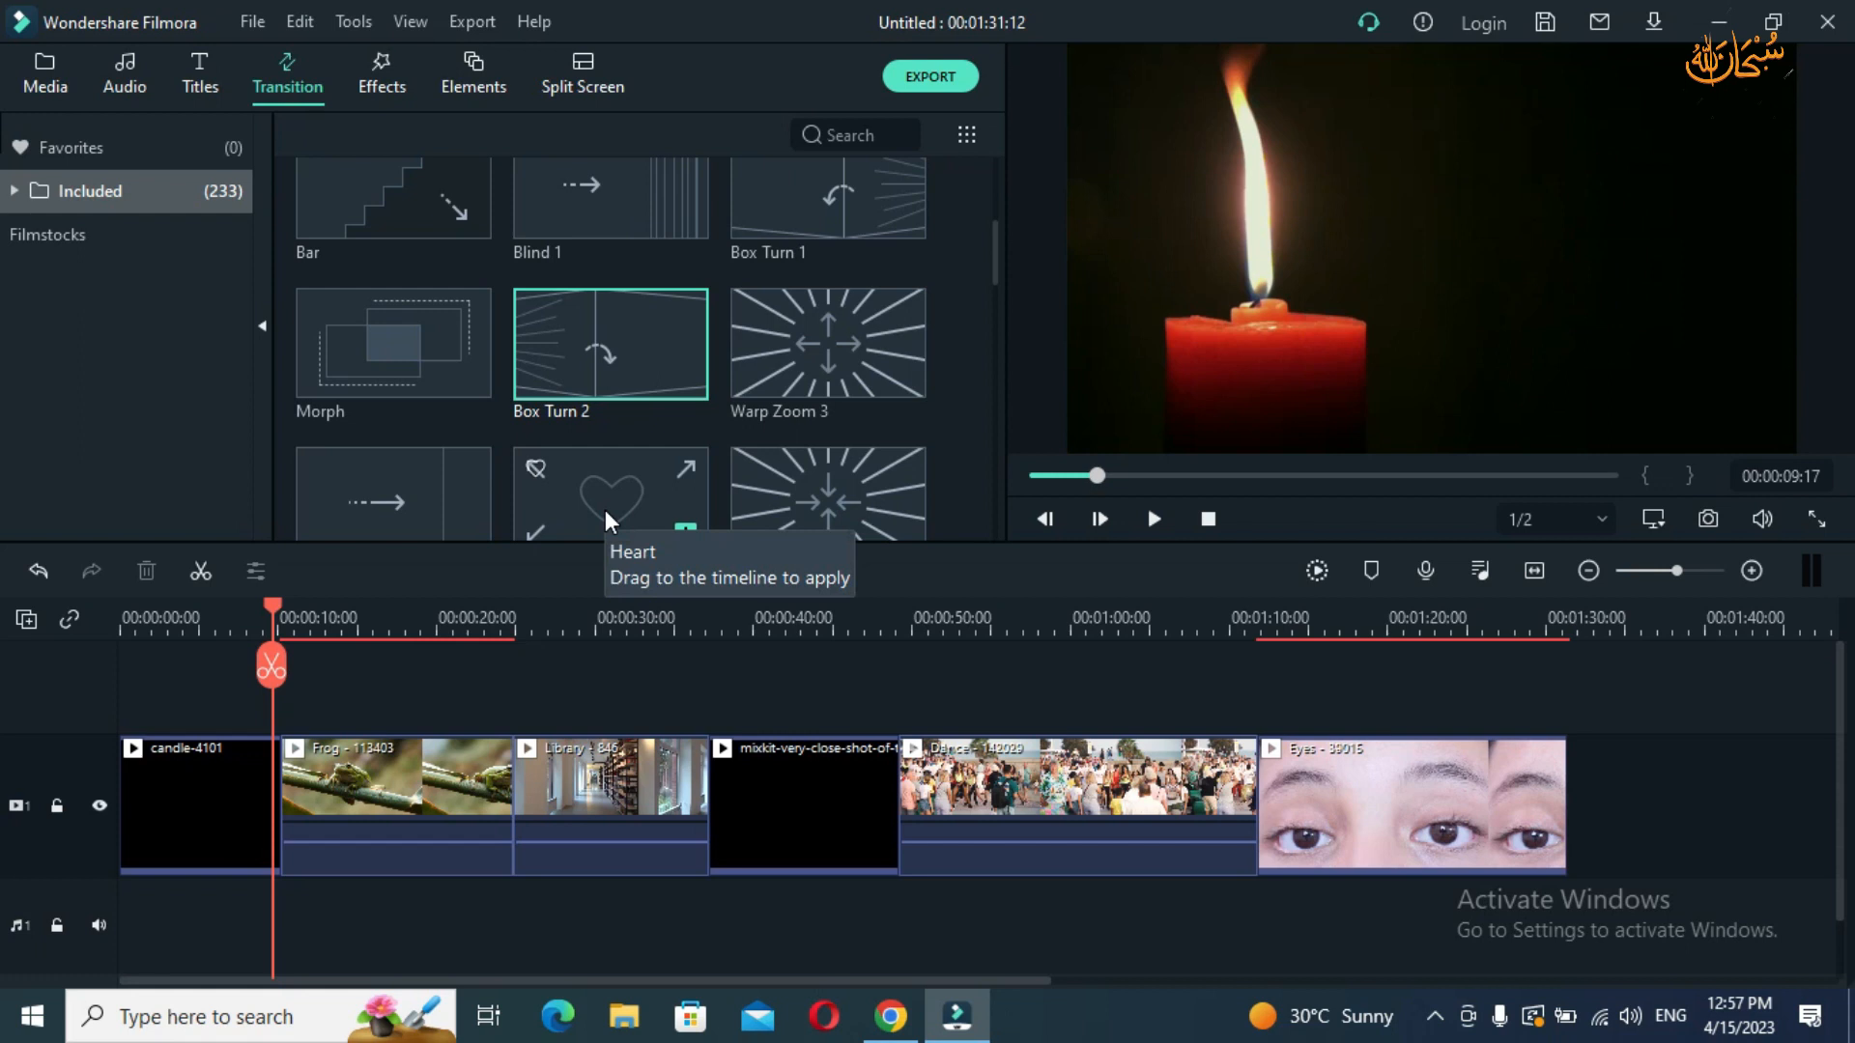
{"action": "left_click_drag", "start_coordinate": [605, 508], "coordinate": [285, 743]}
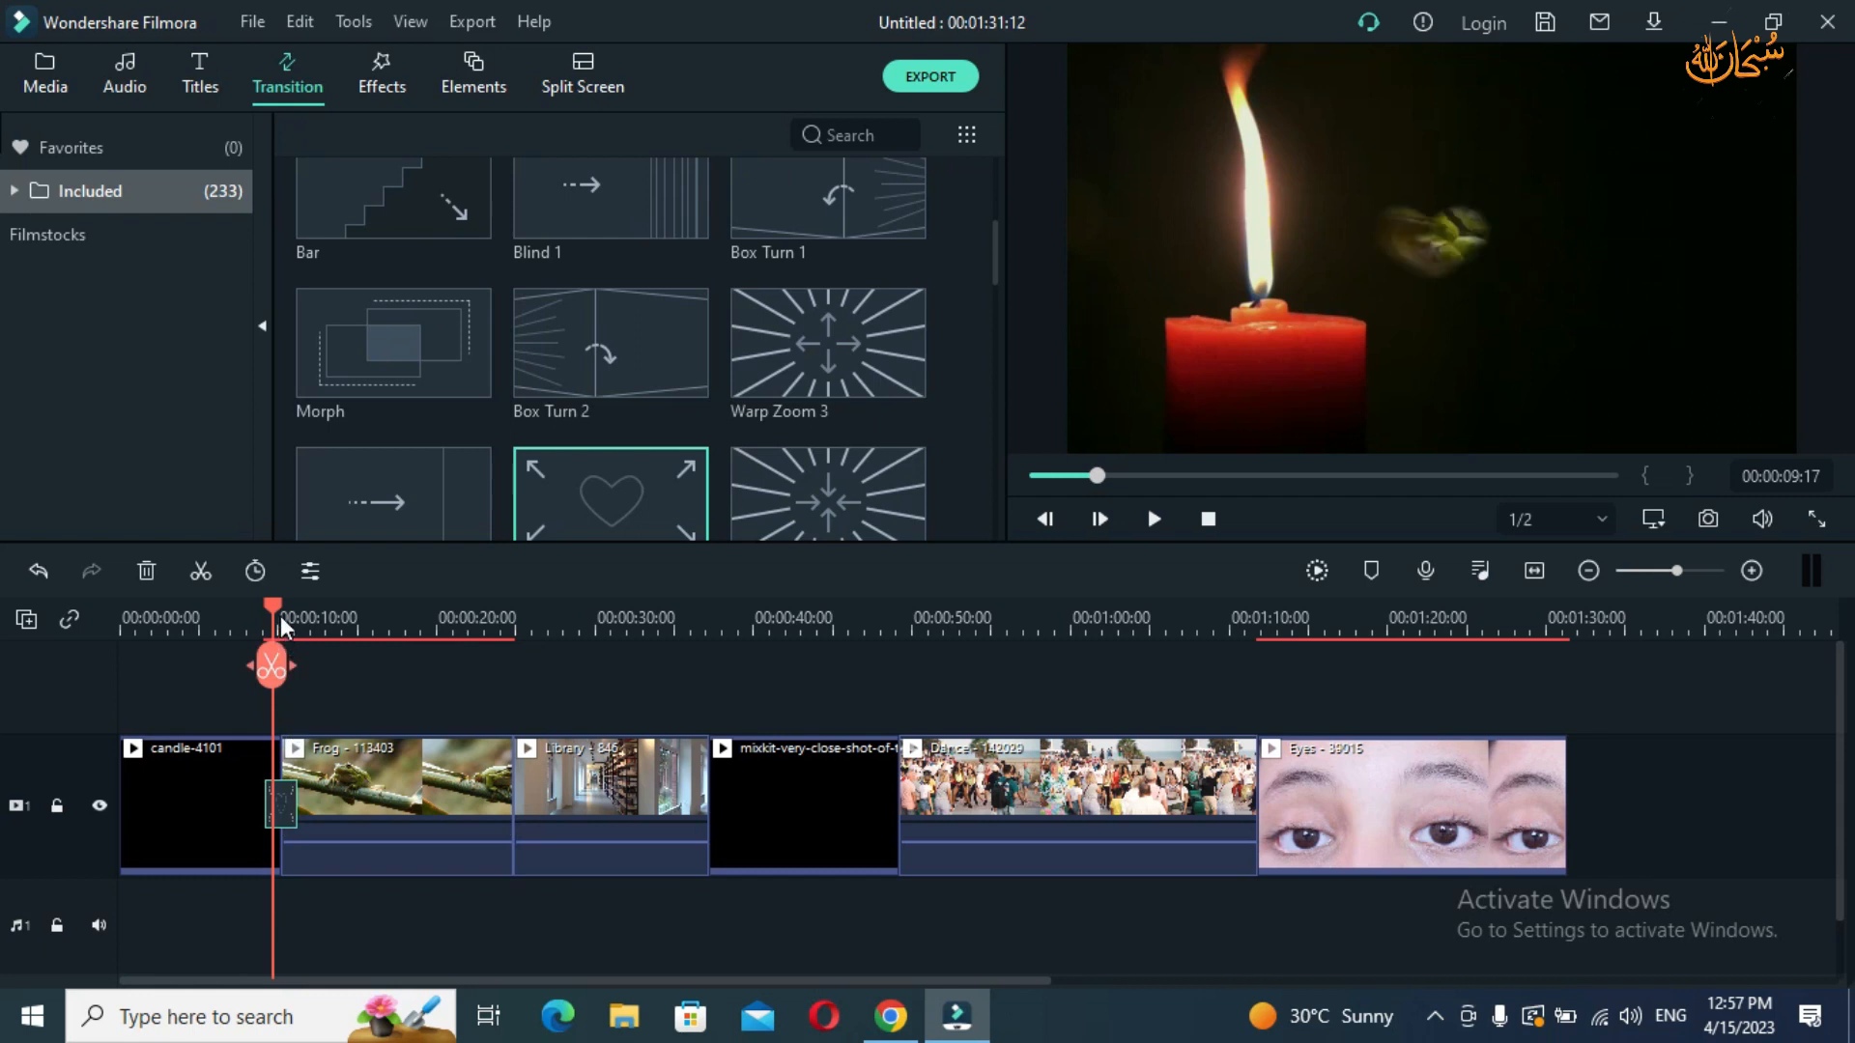
- Play the end of the candle clip into the Frog clip to preview the Heart transition
{"action": "left_click_drag", "start_coordinate": [261, 623], "coordinate": [248, 623]}
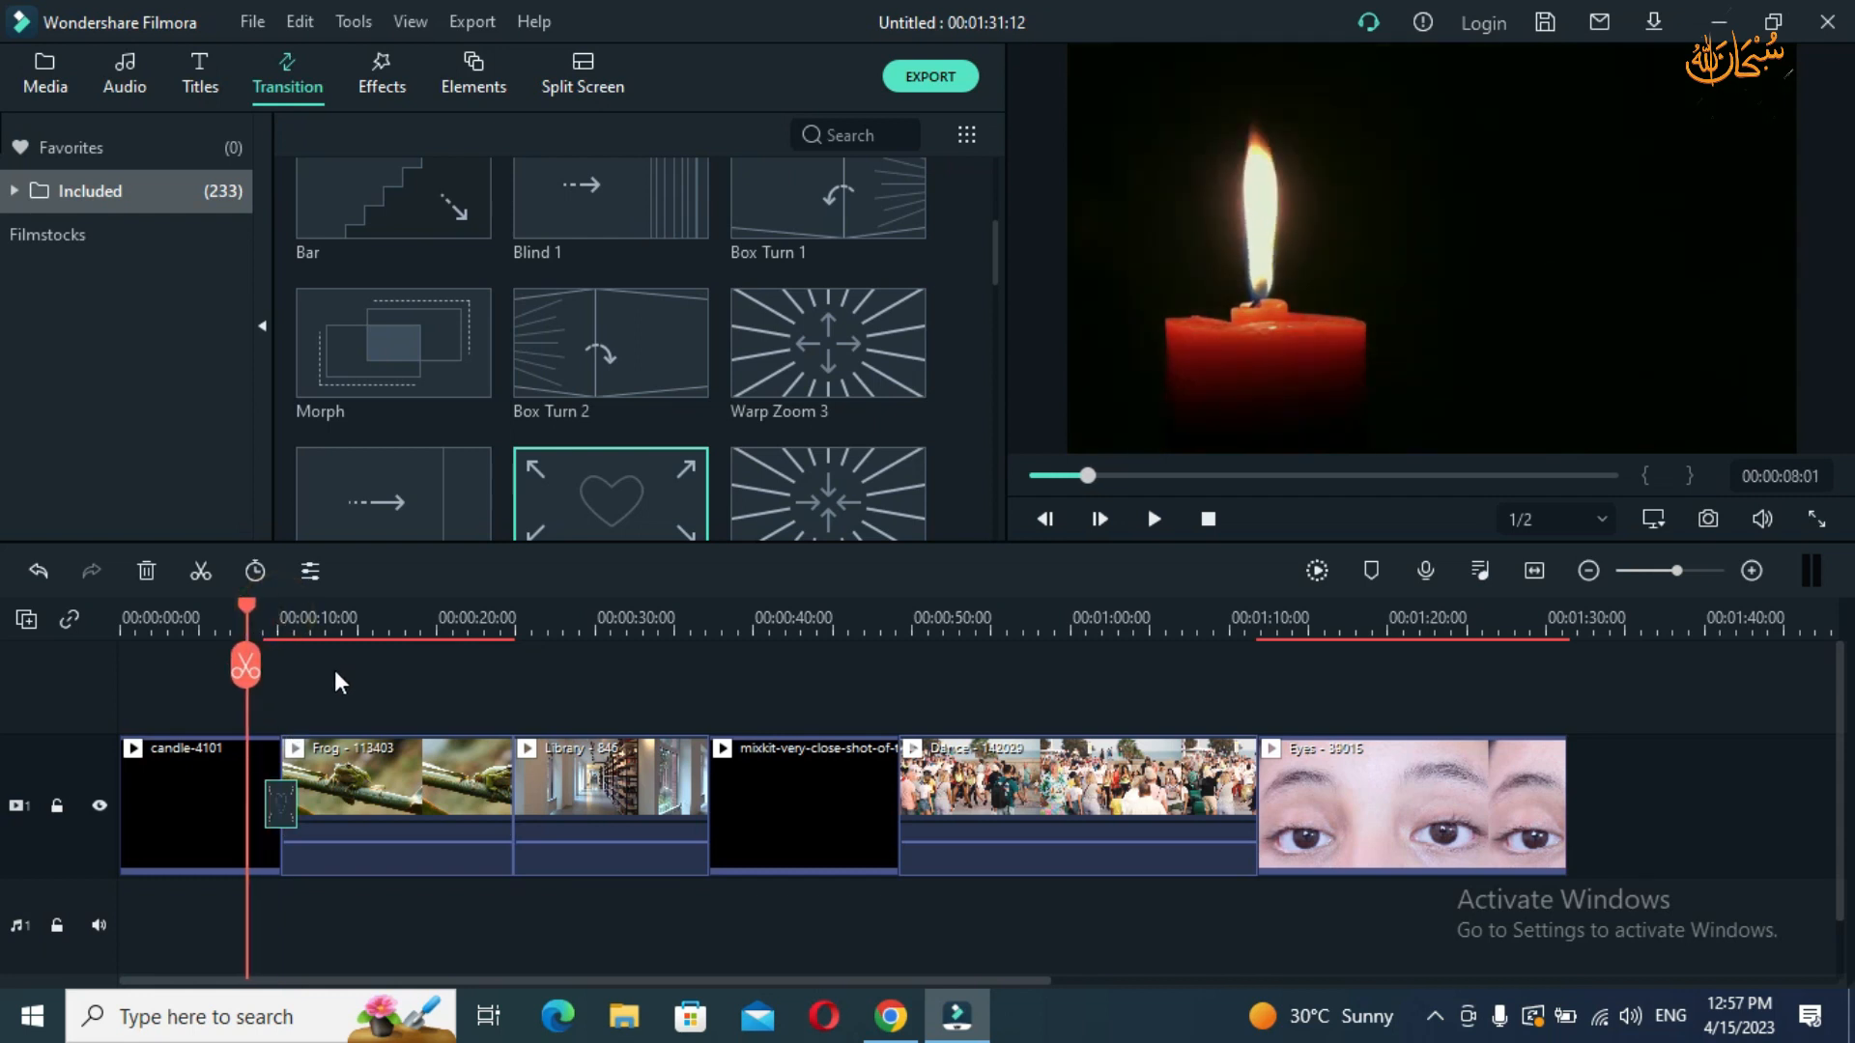
{"action": "key", "text": "space"}
{"action": "left_click", "coordinate": [263, 609]}
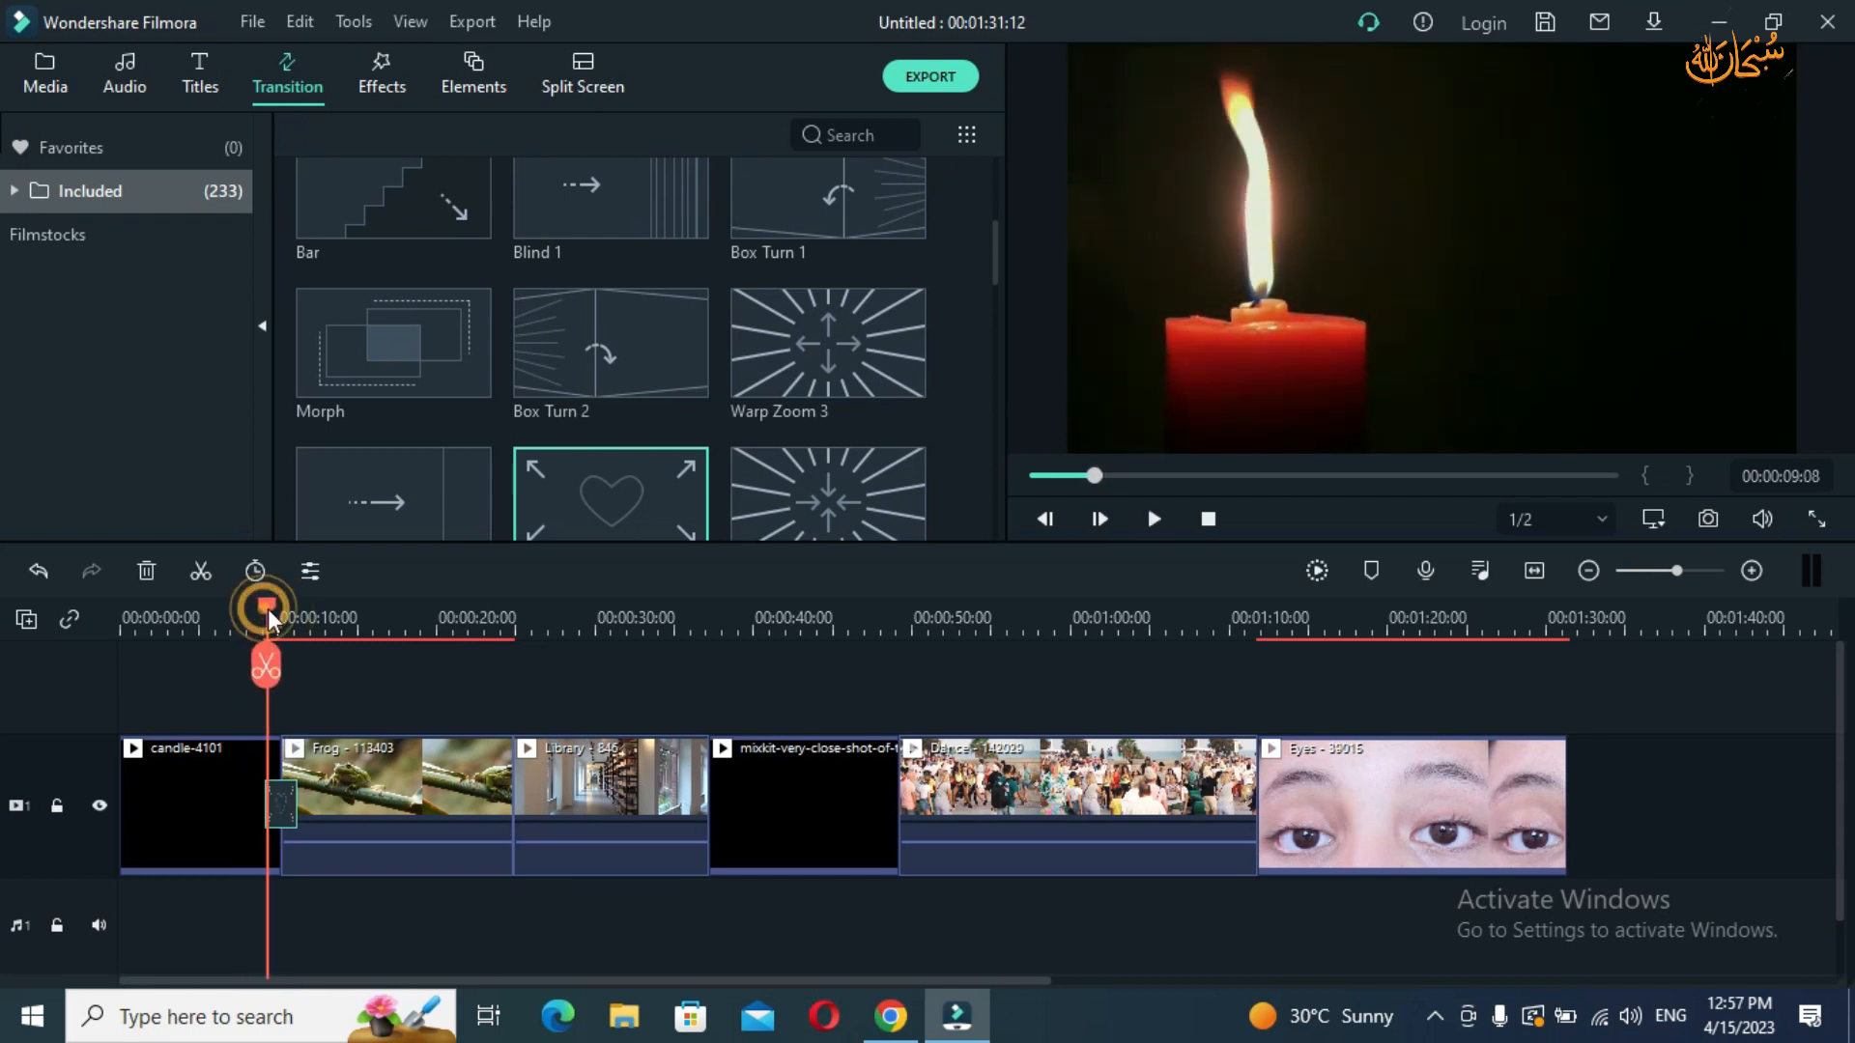
{"action": "left_click", "coordinate": [261, 612]}
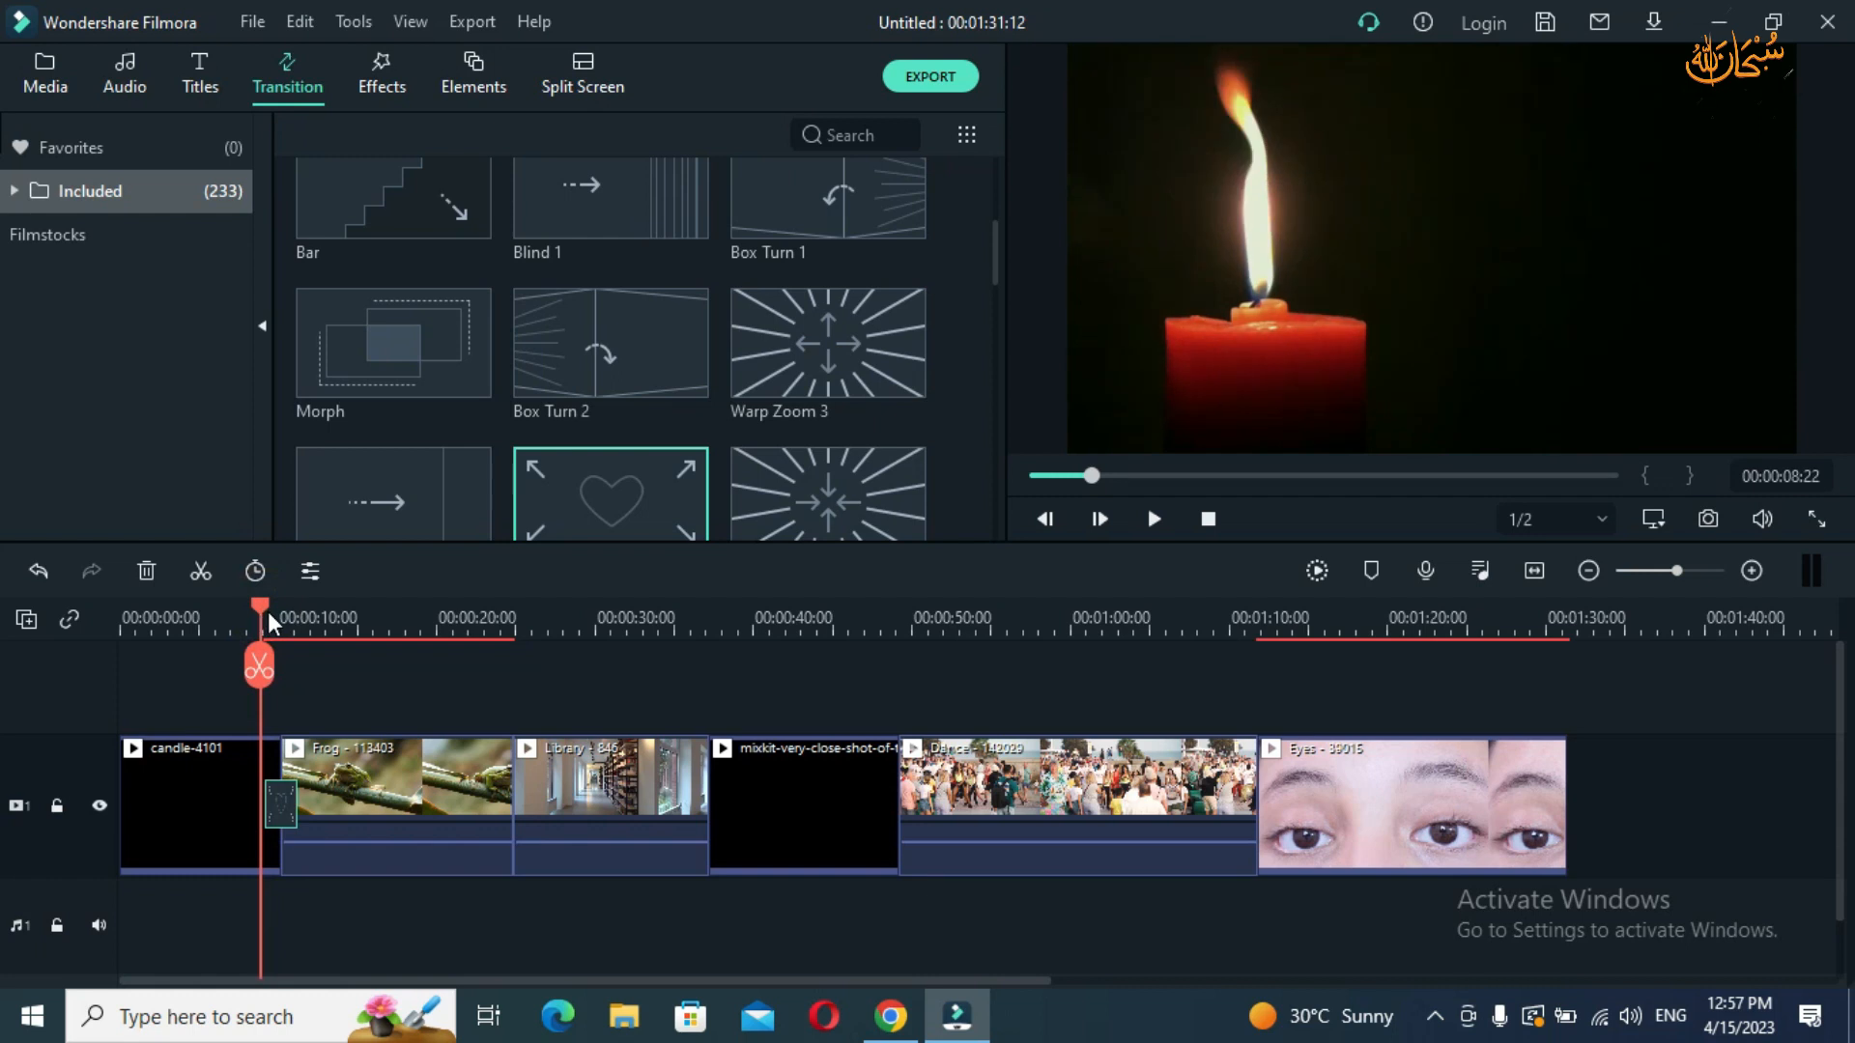
{"action": "key", "text": "space"}
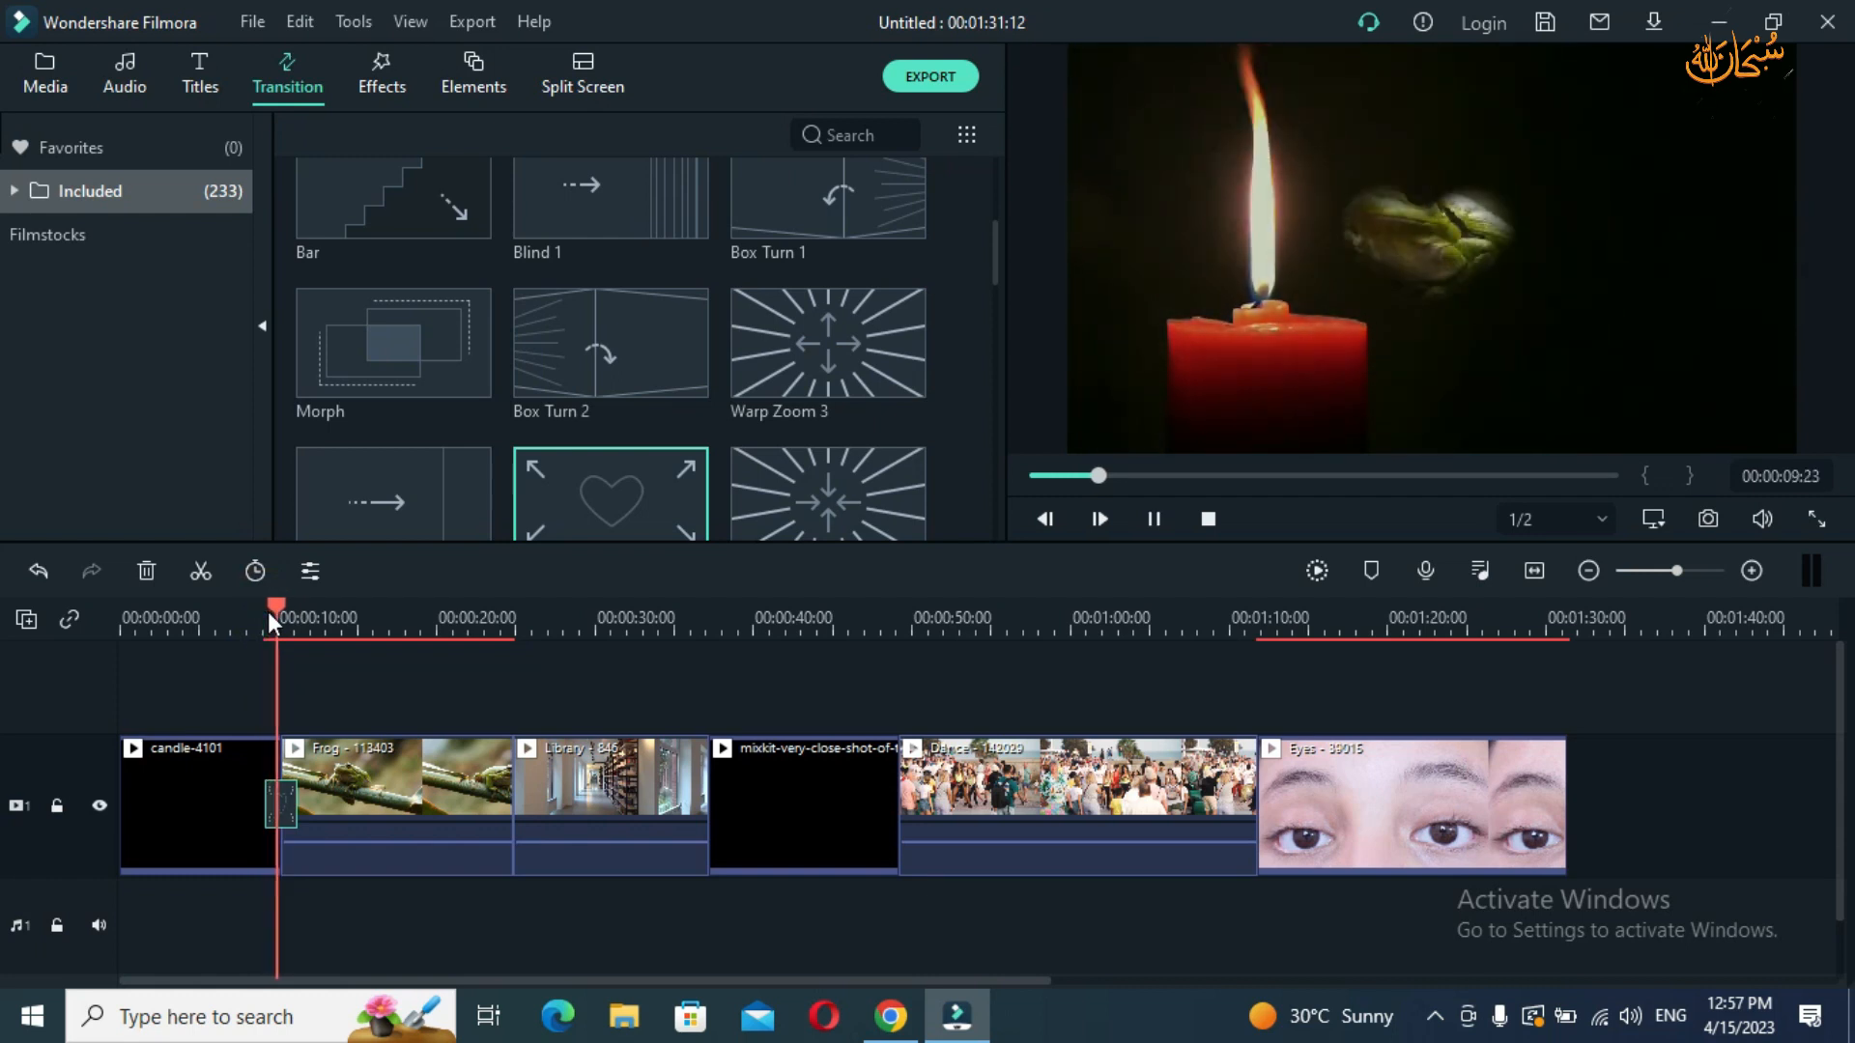
{"action": "key", "text": "space"}
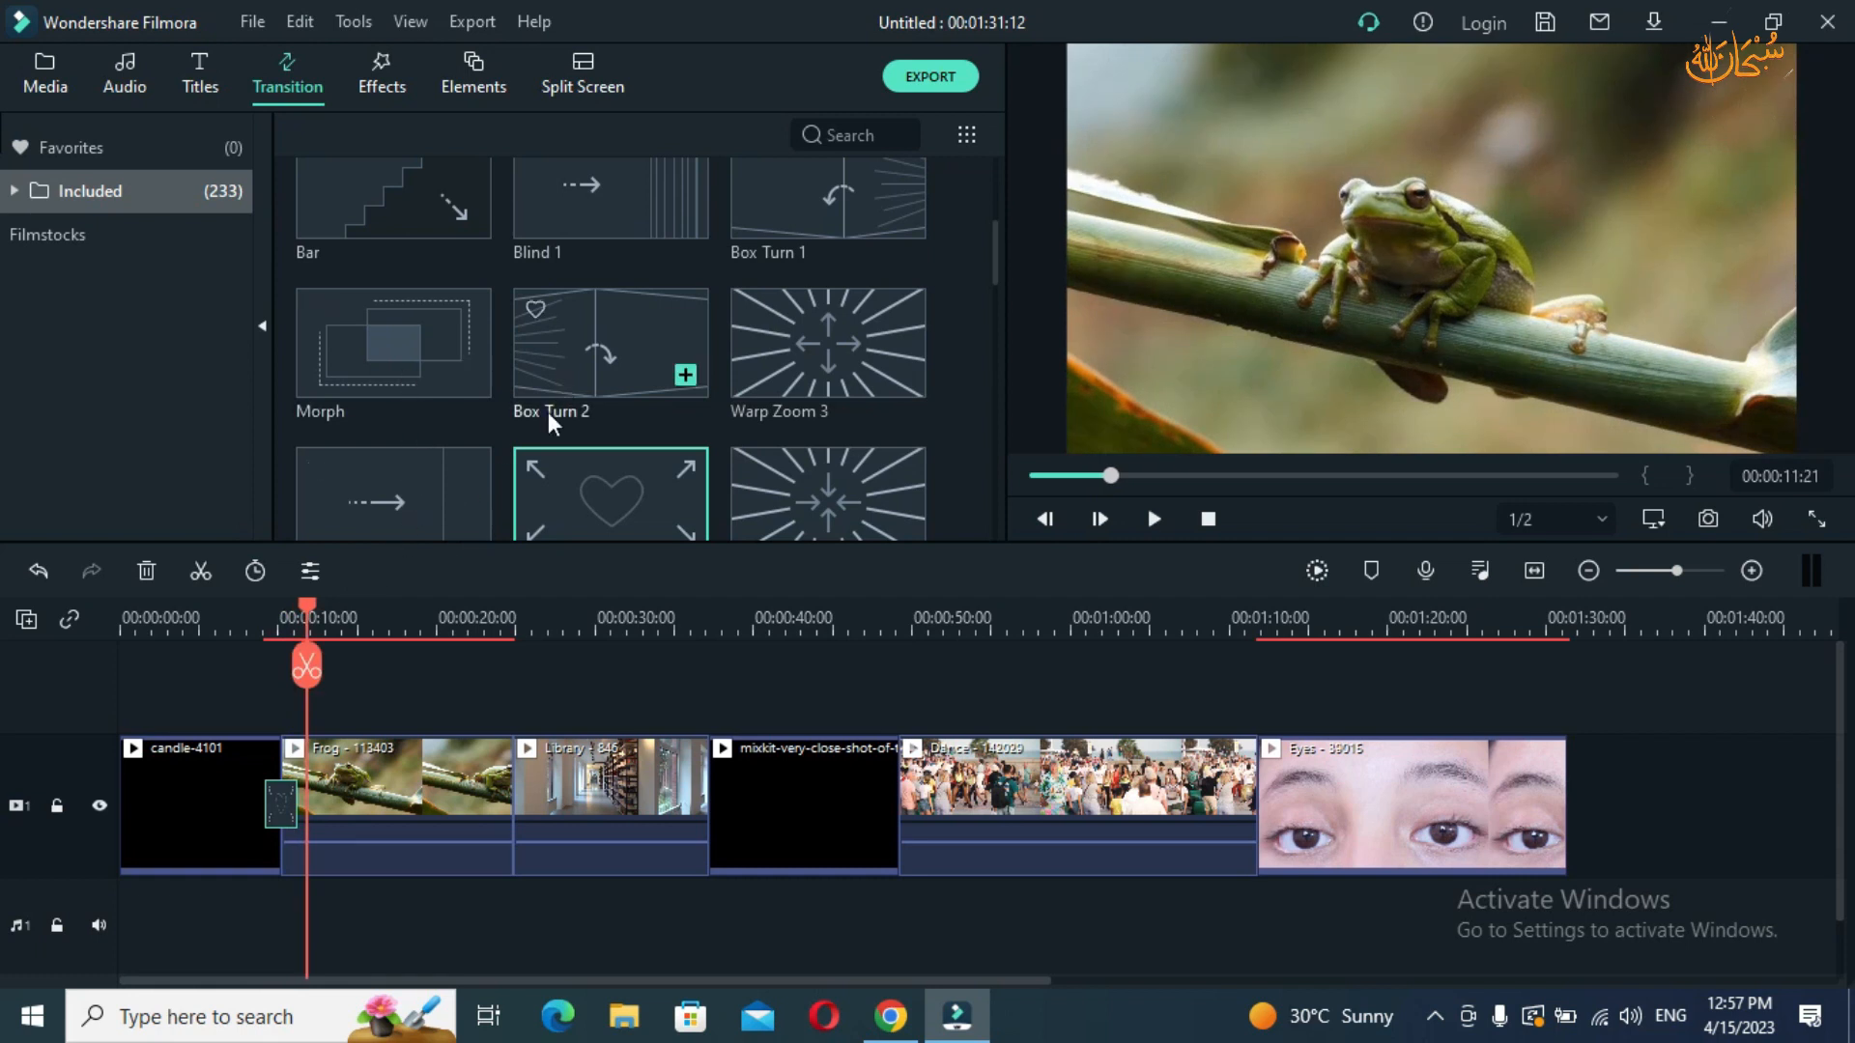
- Apply the Blurry Roll 2 transition between the Frog and Library clips and play across the cut to preview it
{"action": "scroll", "coordinate": [427, 387], "scroll_direction": "down", "scroll_amount": 5}
{"action": "left_click_drag", "start_coordinate": [427, 385], "coordinate": [541, 749]}
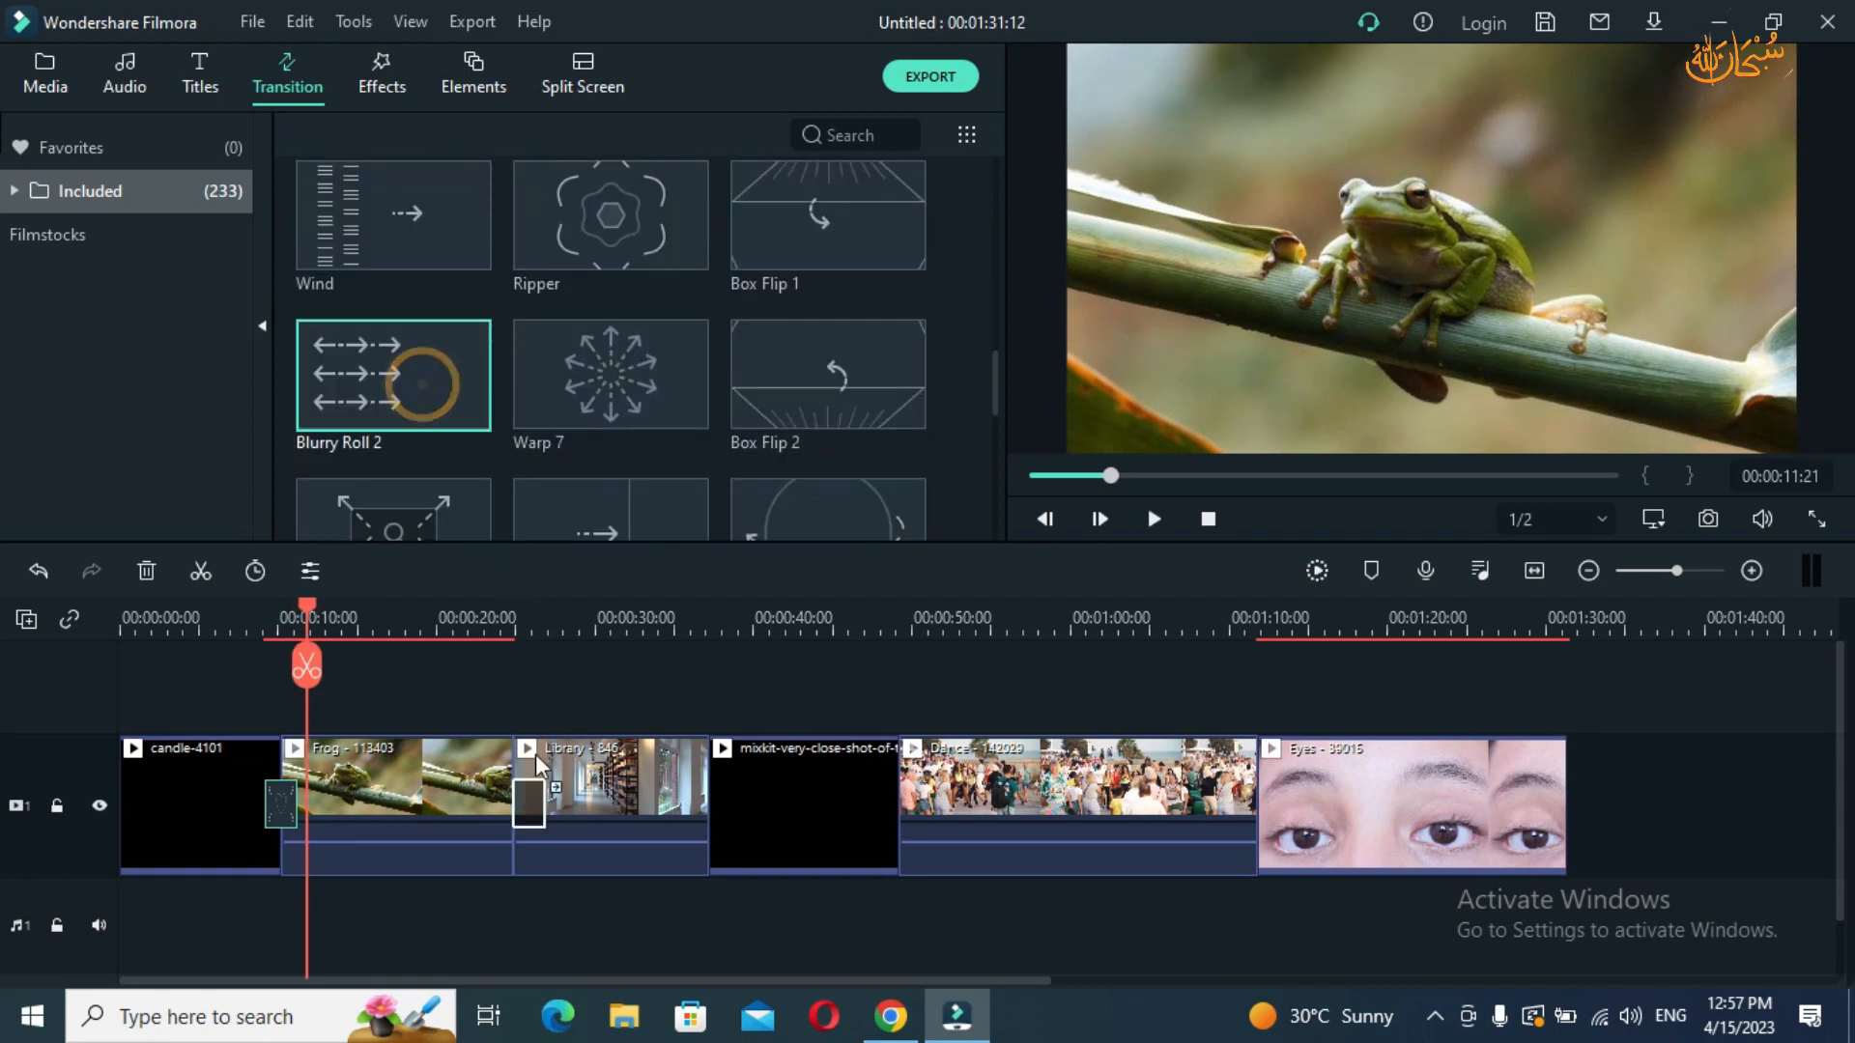
{"action": "left_click_drag", "start_coordinate": [328, 622], "coordinate": [489, 688]}
{"action": "key", "text": "space"}
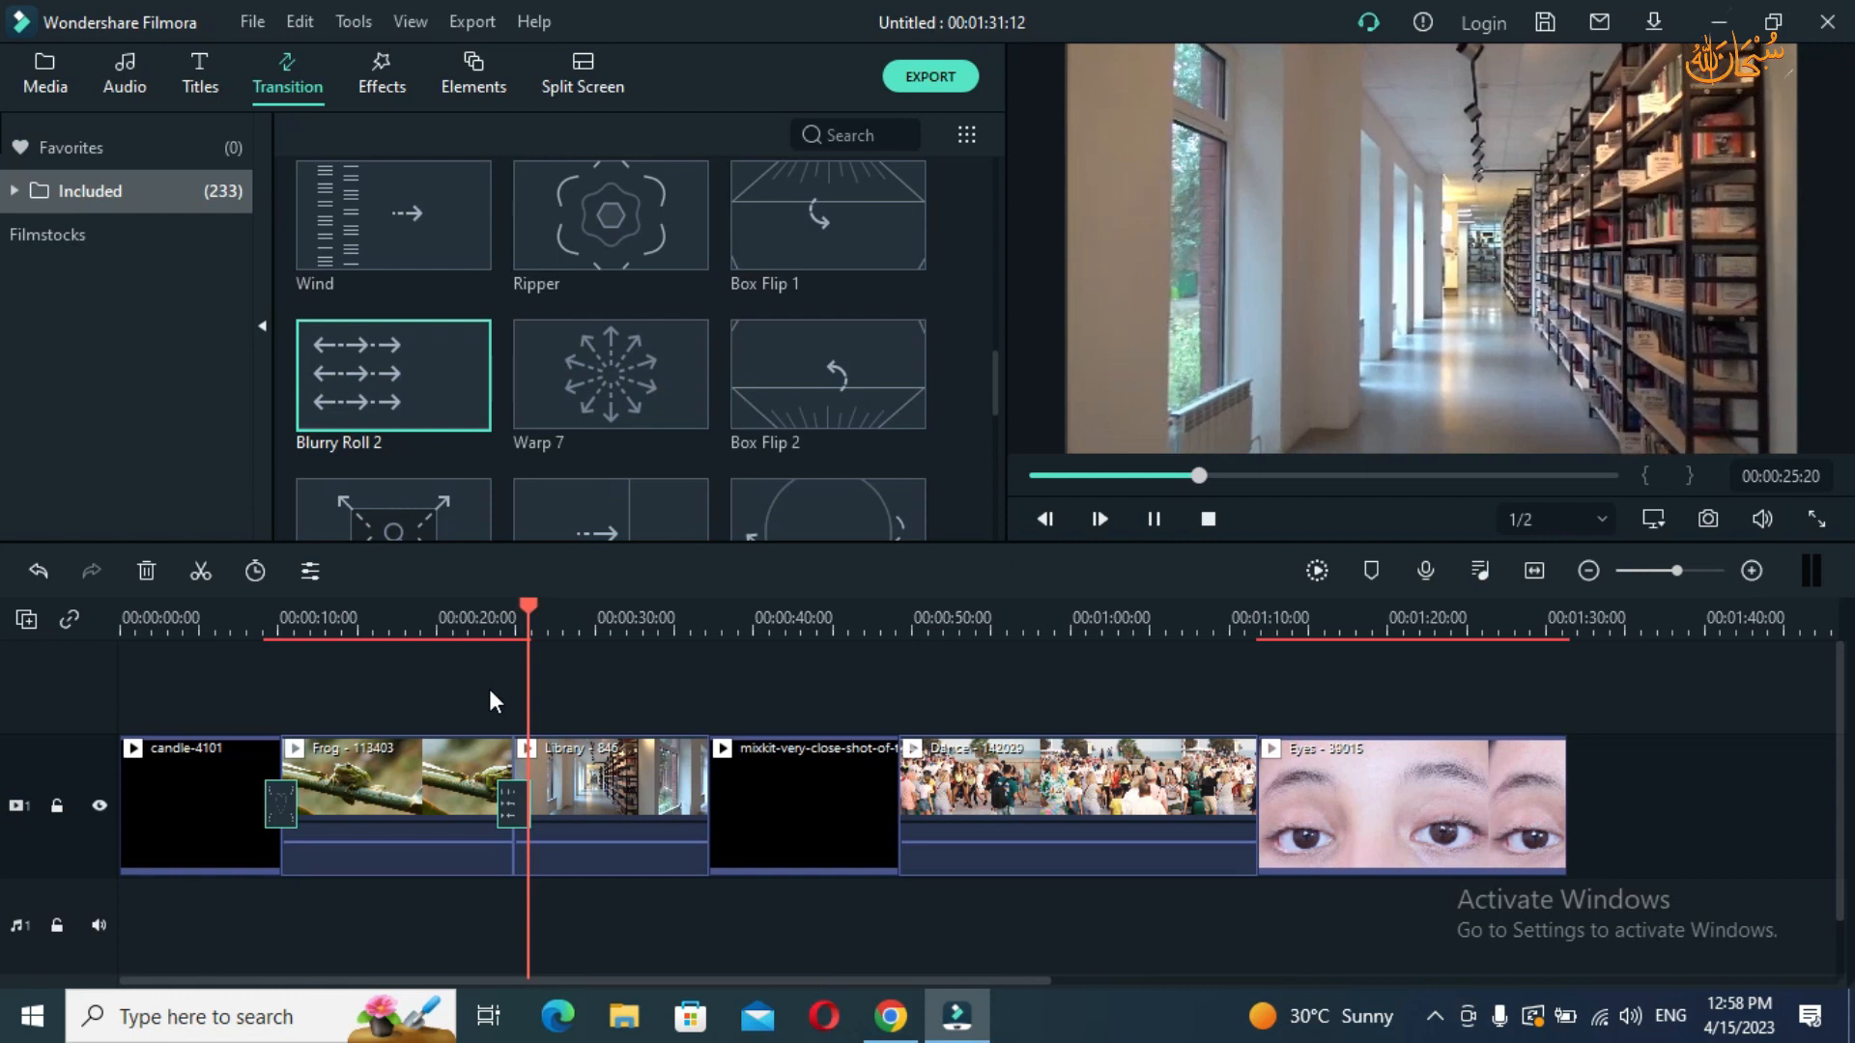
- Apply the Box Flip 2 transition between the Library and mixkit clips and preview it twice
{"action": "left_click_drag", "start_coordinate": [833, 396], "coordinate": [733, 721]}
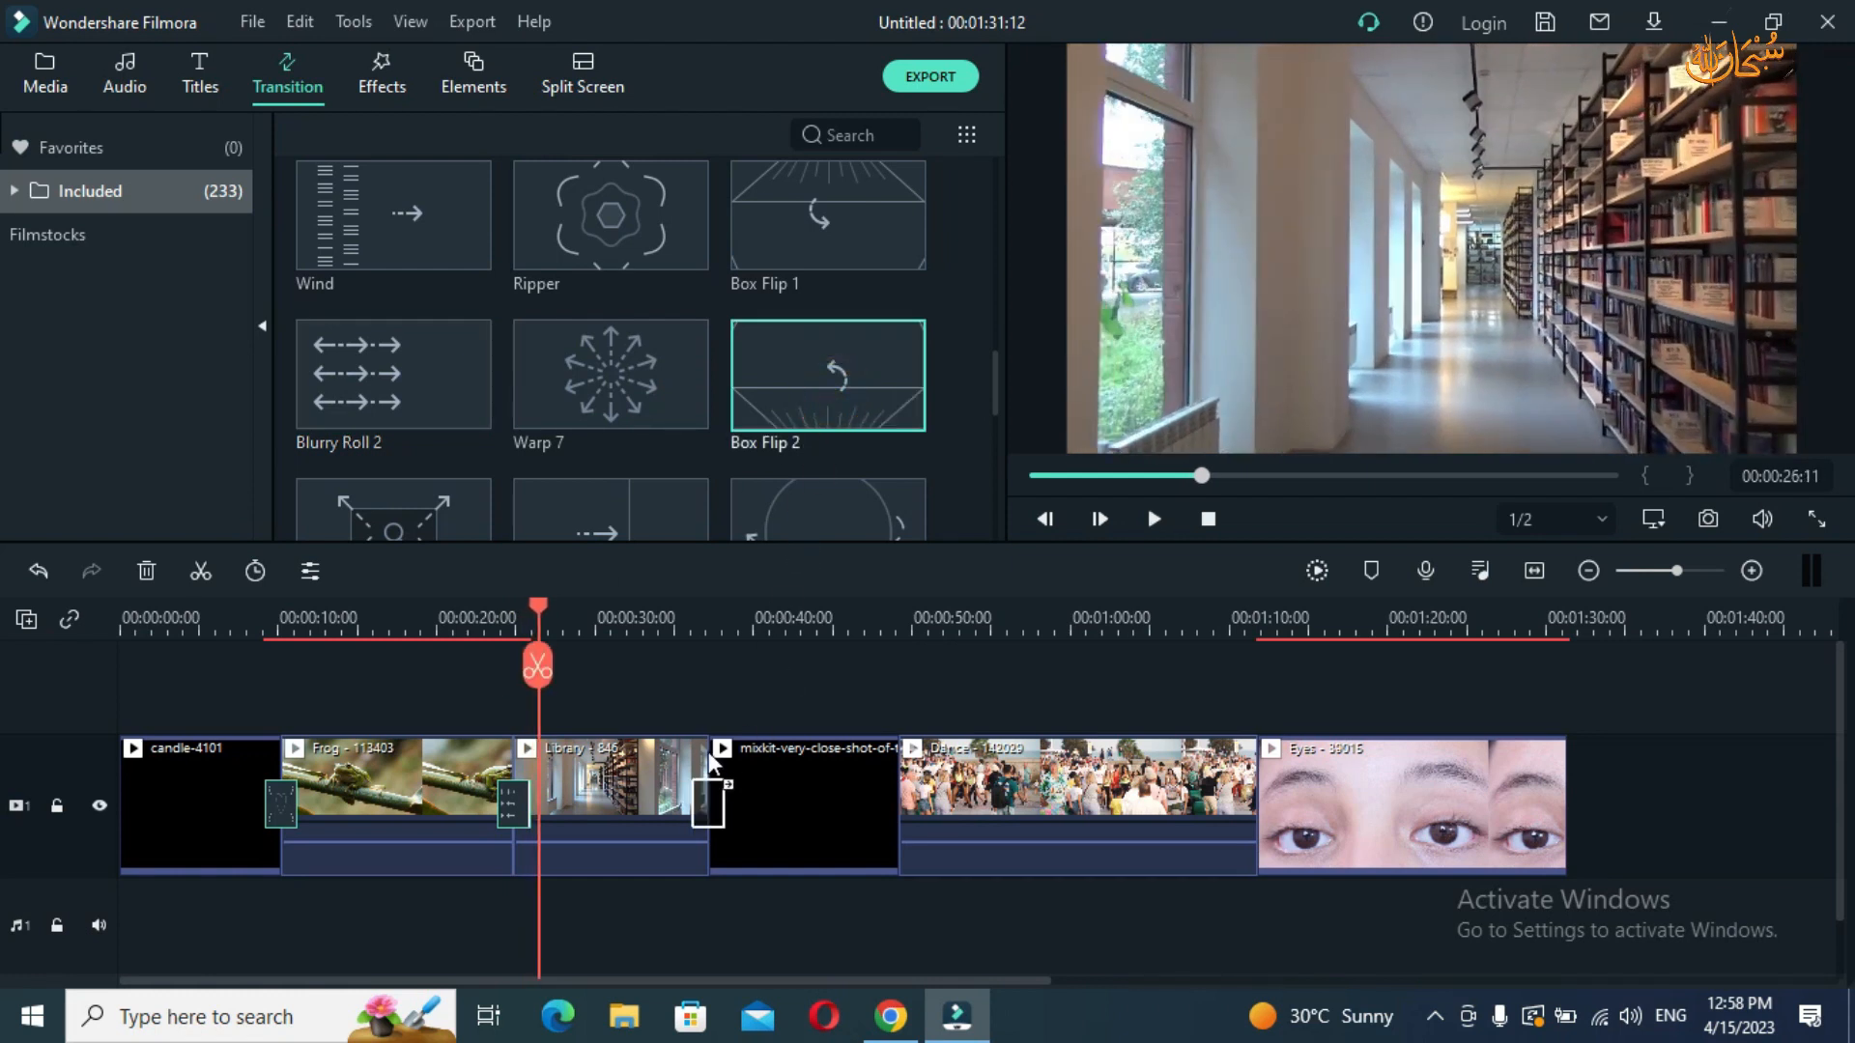
{"action": "left_click_drag", "start_coordinate": [546, 623], "coordinate": [692, 669]}
{"action": "key", "text": "space"}
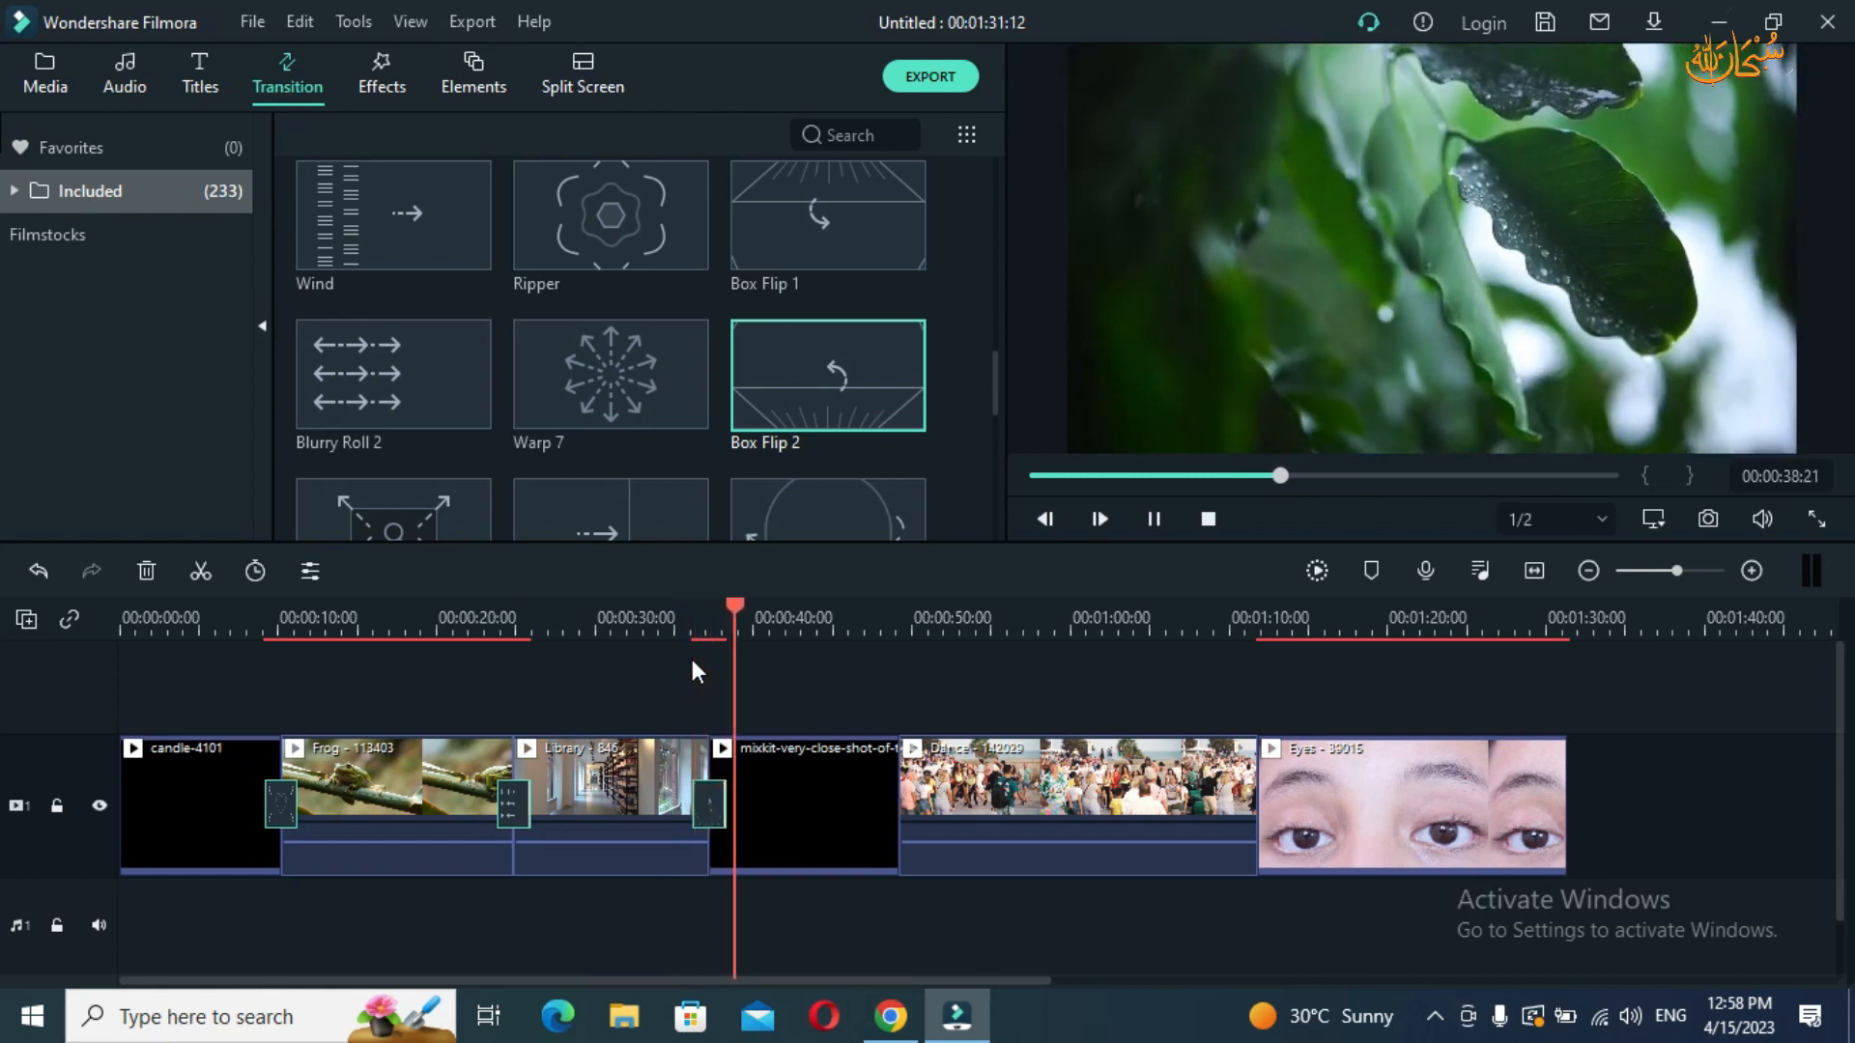
{"action": "key", "text": "space"}
{"action": "left_click_drag", "start_coordinate": [740, 614], "coordinate": [692, 640]}
{"action": "key", "text": "space"}
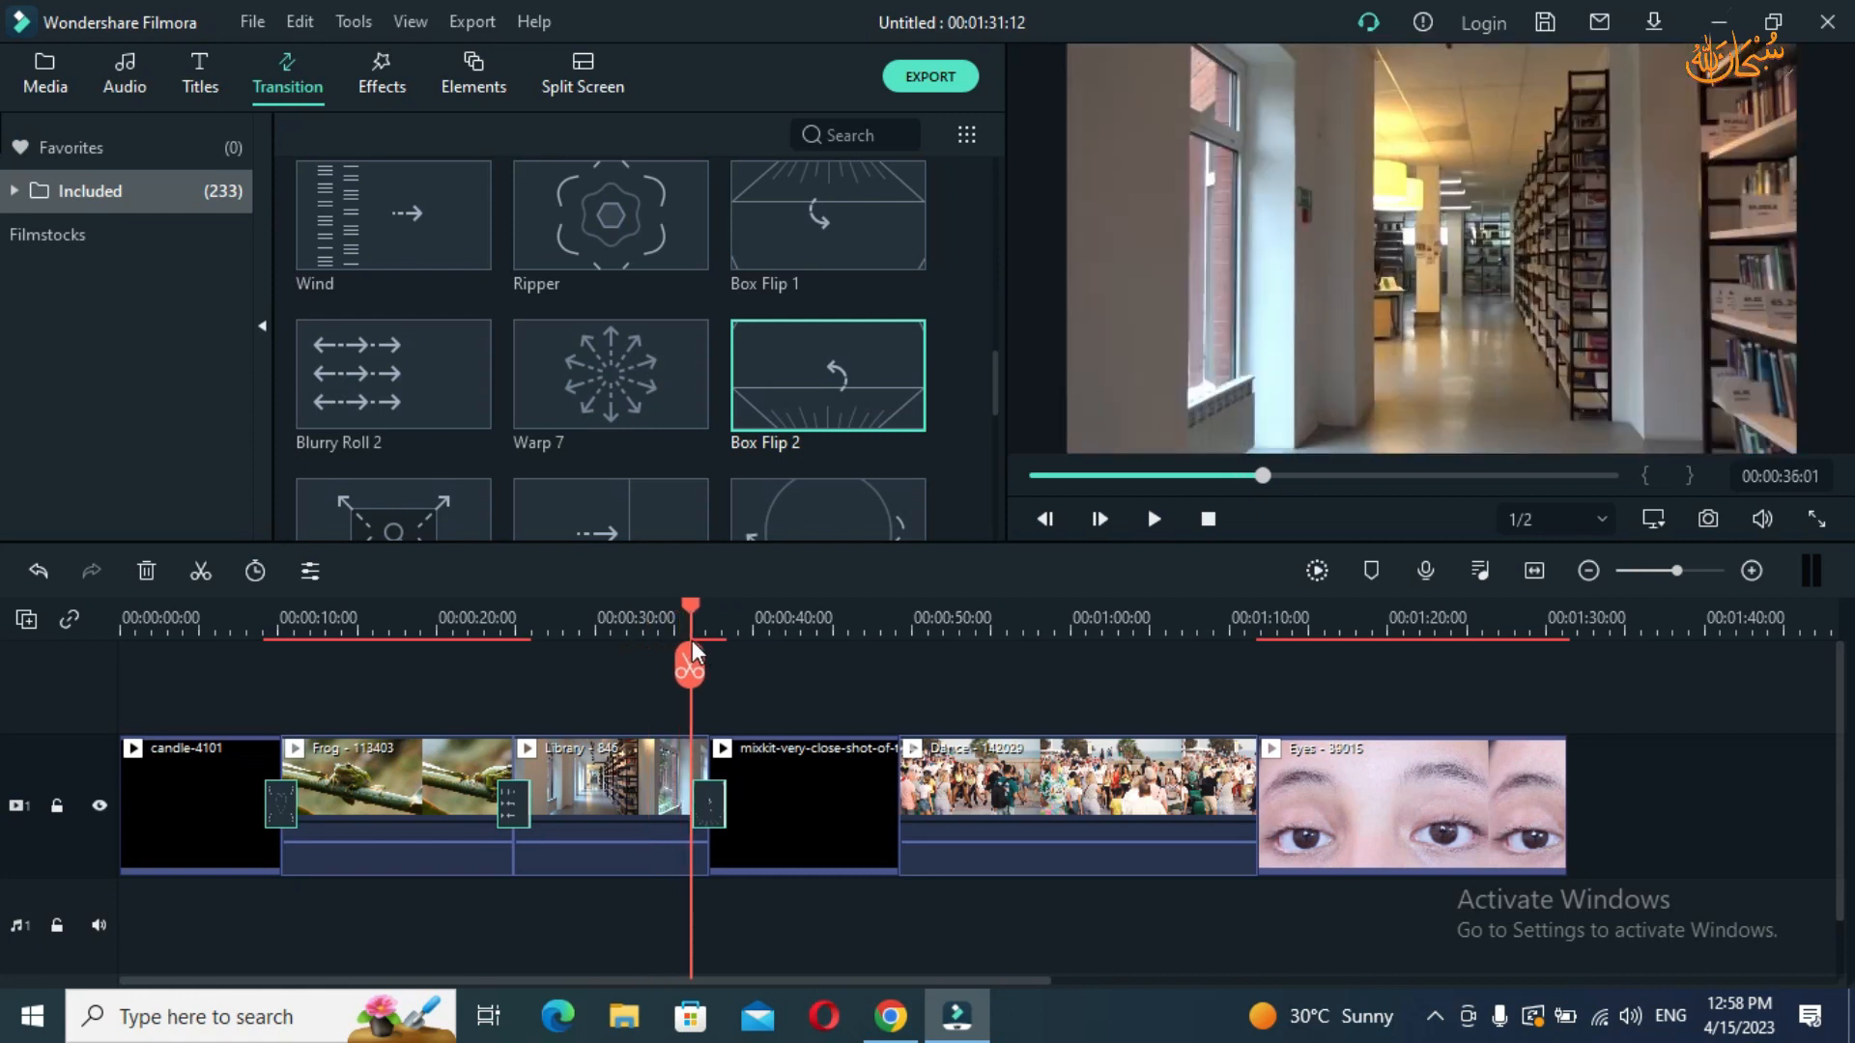
{"action": "key", "text": "space"}
- Delete the Box Flip 2, Blurry Roll 2 and Heart transitions from the timeline and show the 3D transition category
{"action": "left_click", "coordinate": [717, 801]}
{"action": "key", "text": "Delete"}
{"action": "left_click", "coordinate": [11, 192]}
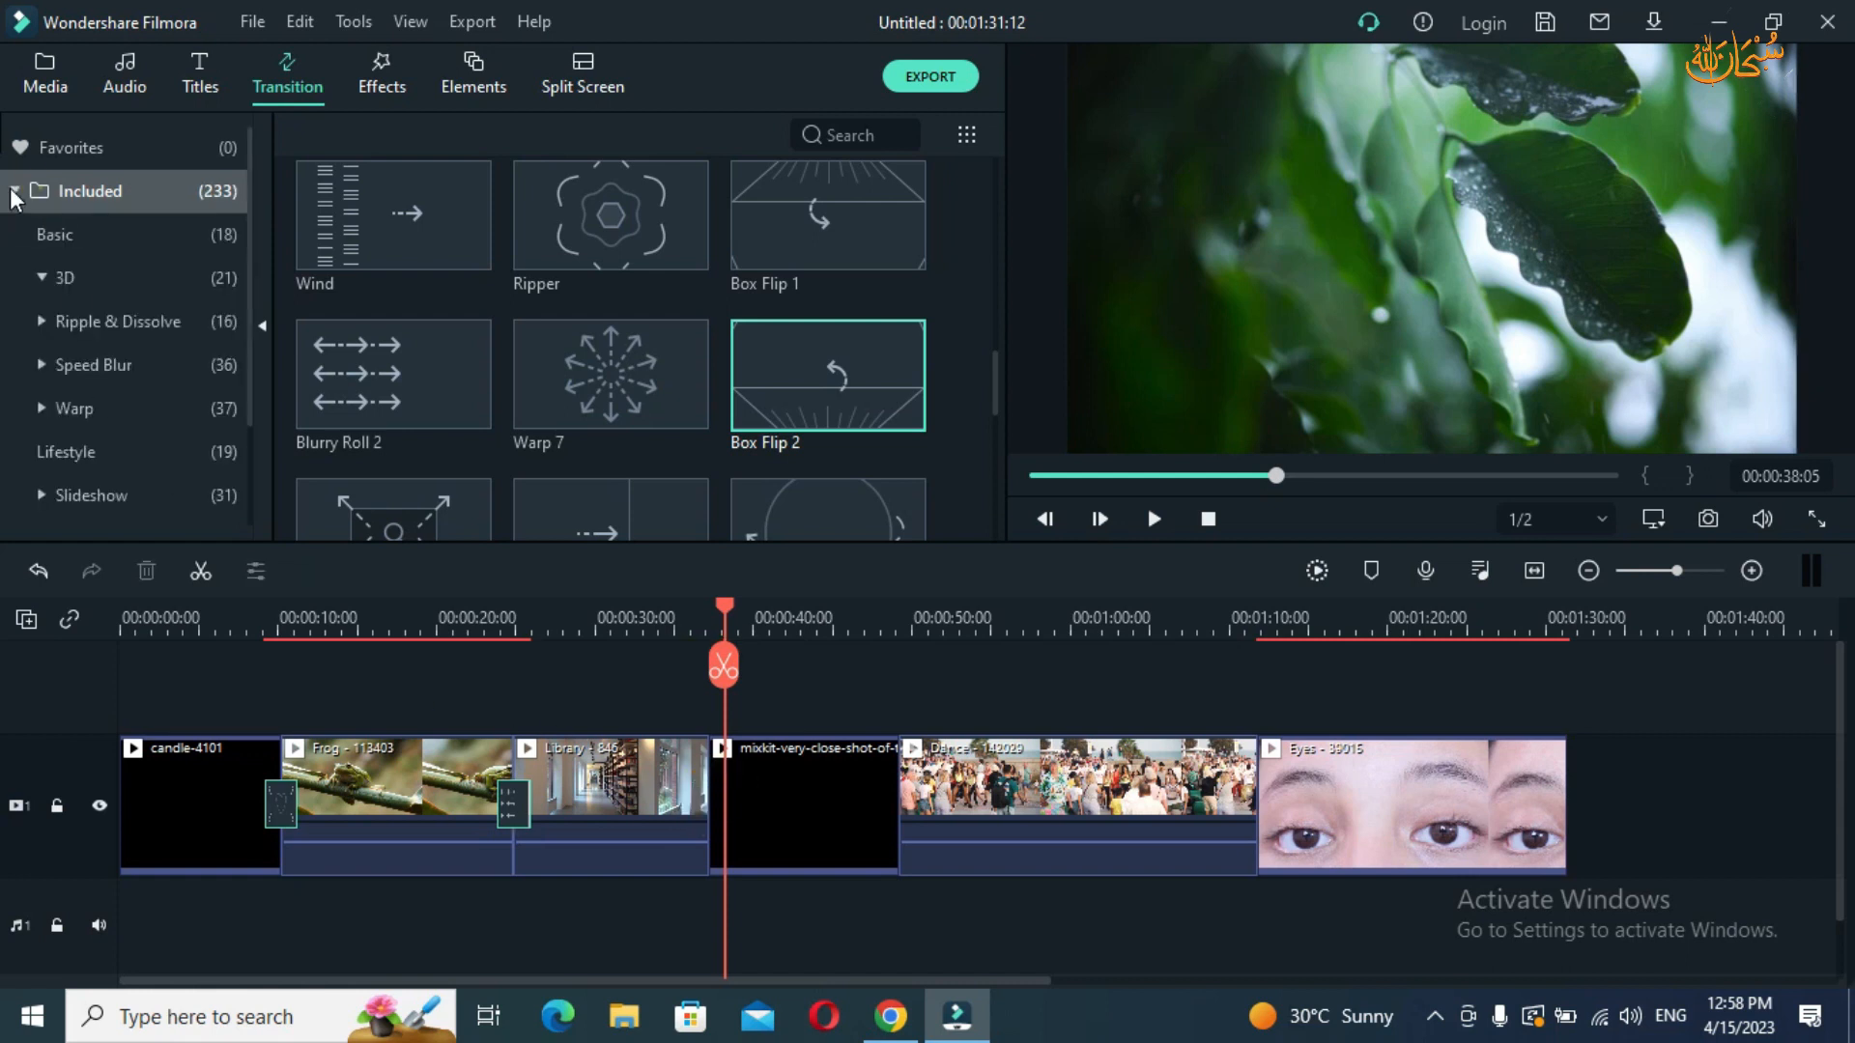
{"action": "left_click", "coordinate": [60, 277]}
{"action": "left_click_drag", "start_coordinate": [507, 806], "coordinate": [507, 806]}
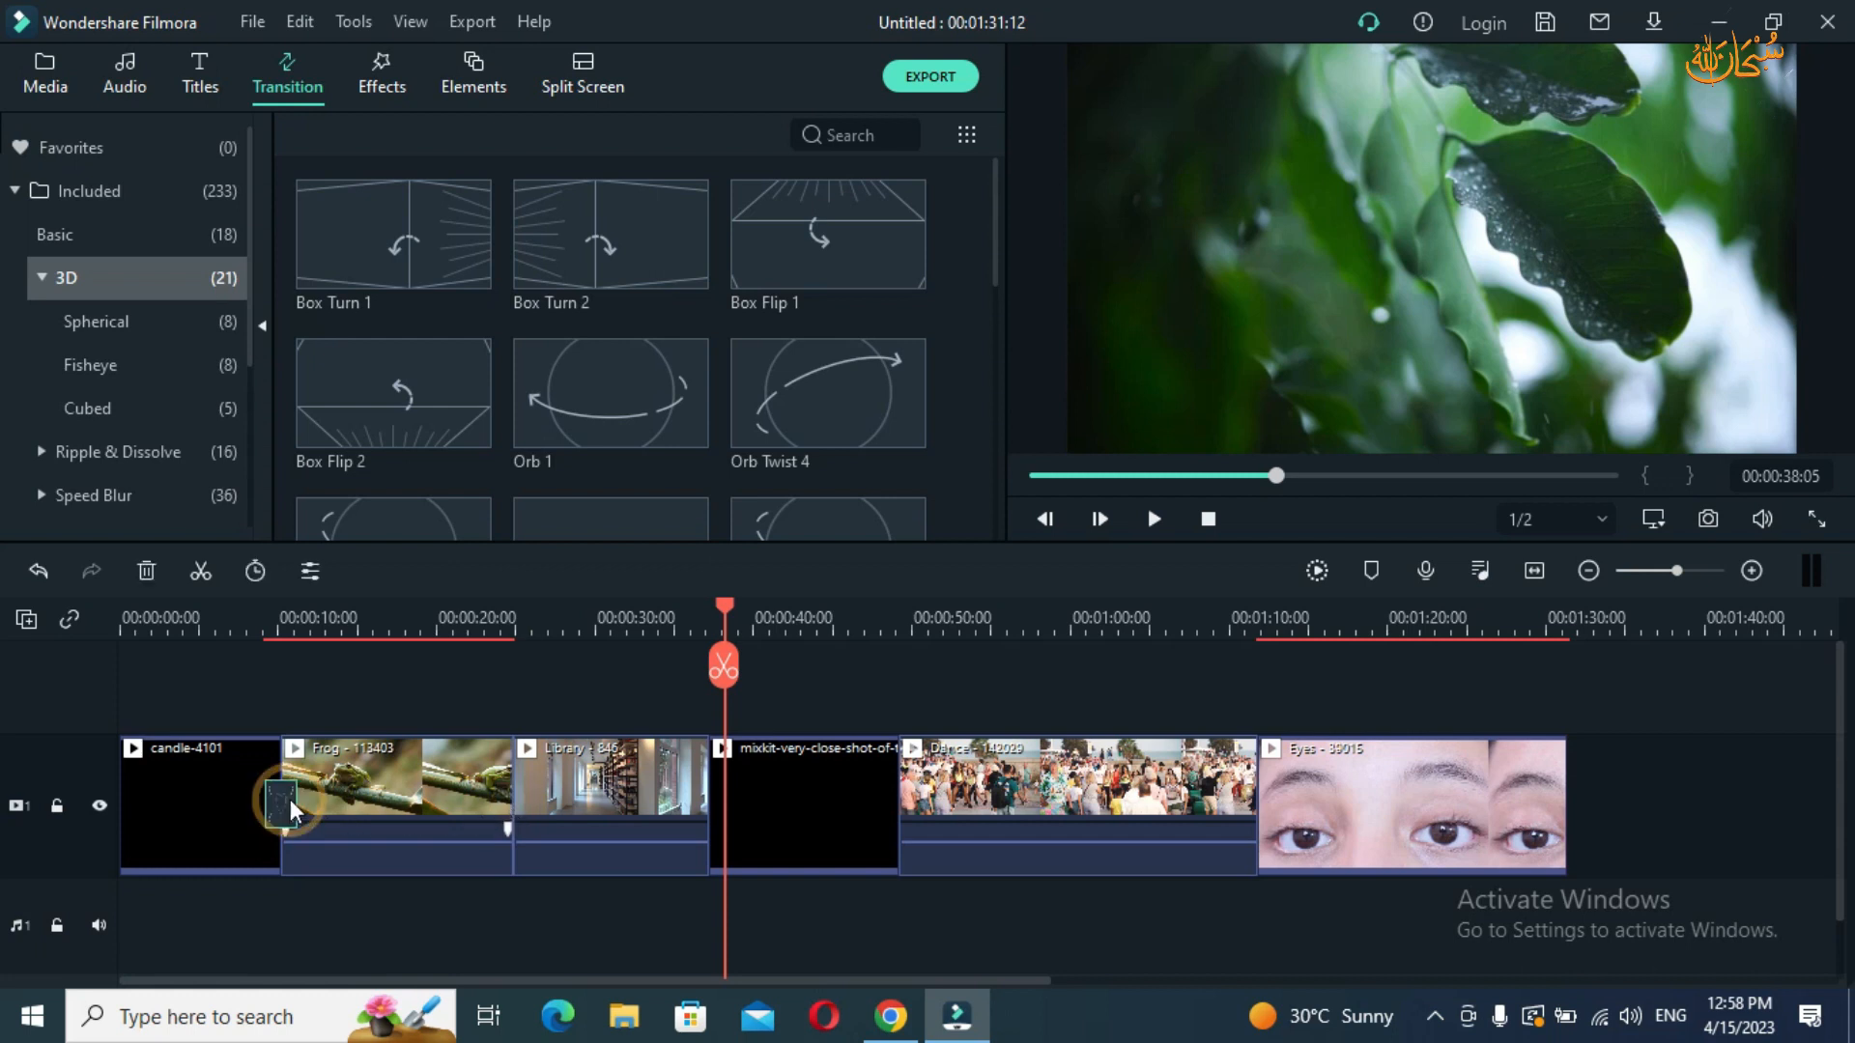
{"action": "key", "text": "Delete"}
- Apply 3D transitions to the five cuts in timeline order: Box Turn 1, Orb 1, Orb Twist 4, Box Flip 1 and Box Turn 2
{"action": "left_click_drag", "start_coordinate": [397, 274], "coordinate": [276, 785]}
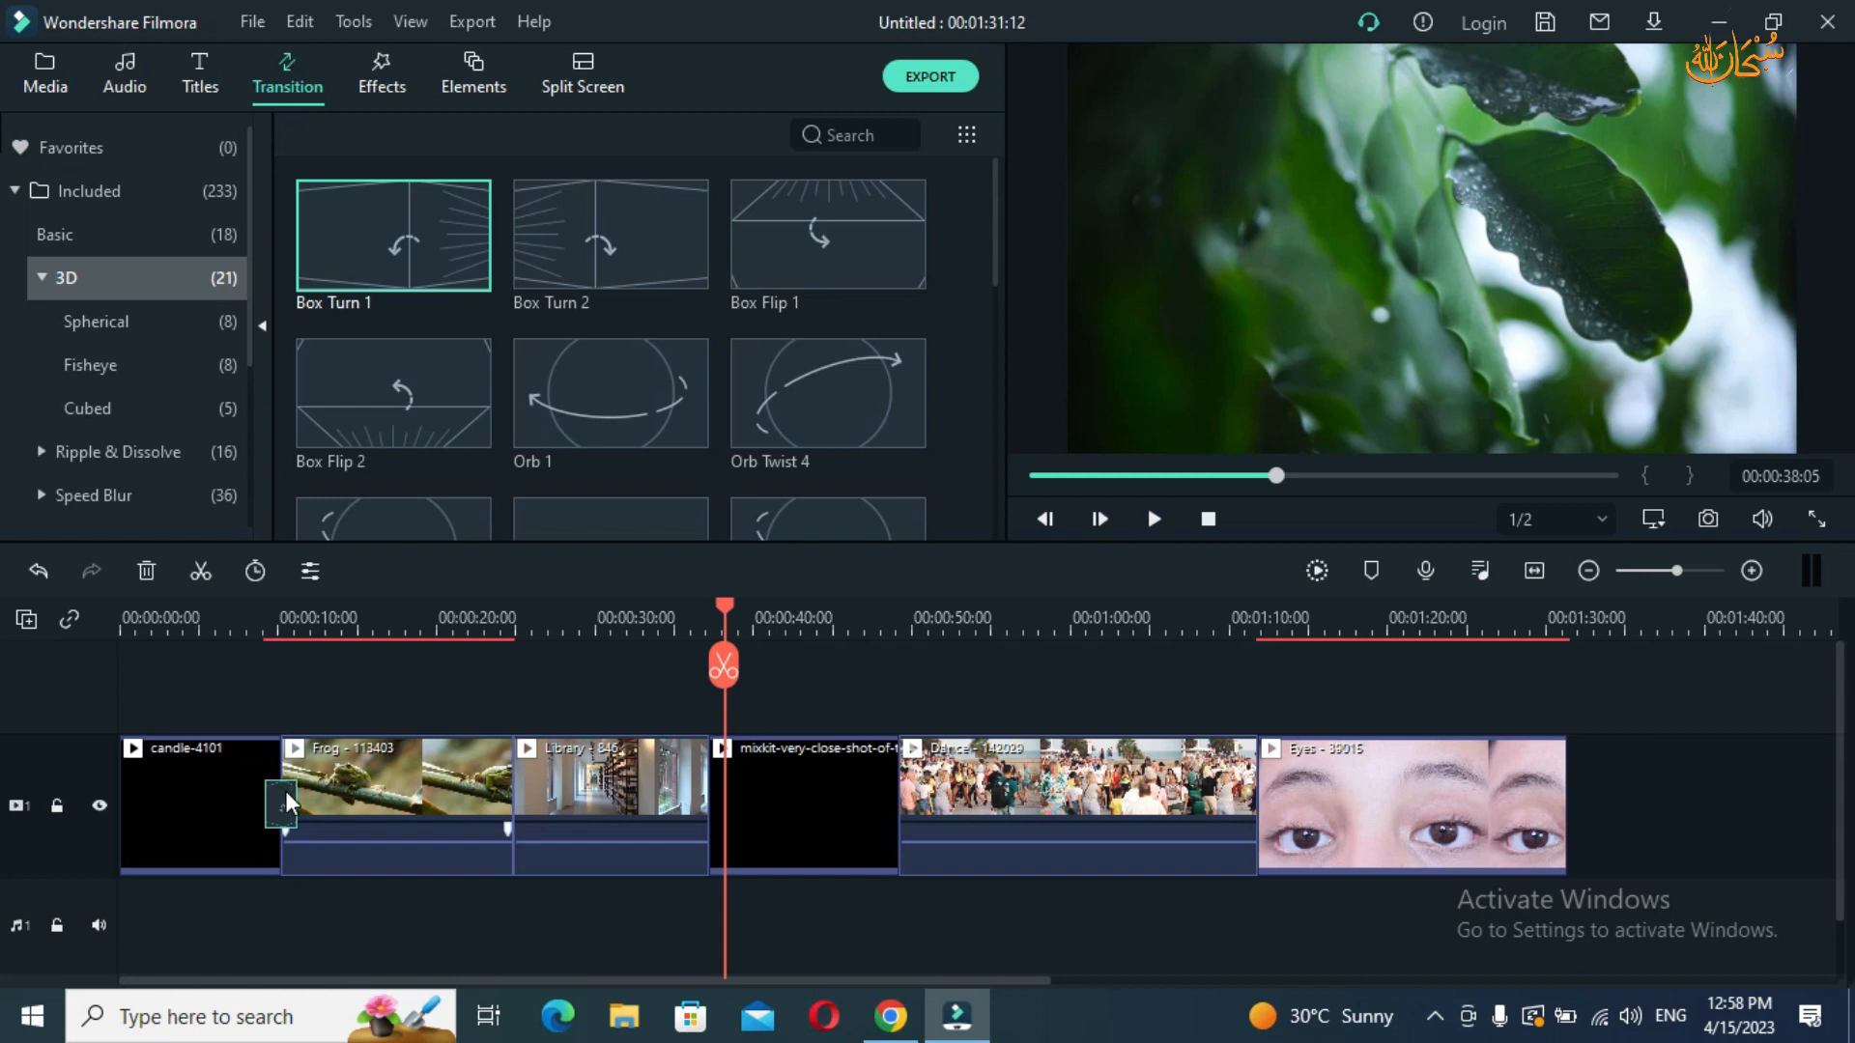
{"action": "left_click", "coordinate": [292, 791]}
{"action": "left_click_drag", "start_coordinate": [611, 391], "coordinate": [500, 802]}
{"action": "left_click_drag", "start_coordinate": [826, 404], "coordinate": [708, 763]}
{"action": "left_click_drag", "start_coordinate": [787, 246], "coordinate": [891, 757]}
{"action": "left_click_drag", "start_coordinate": [675, 276], "coordinate": [1243, 750]}
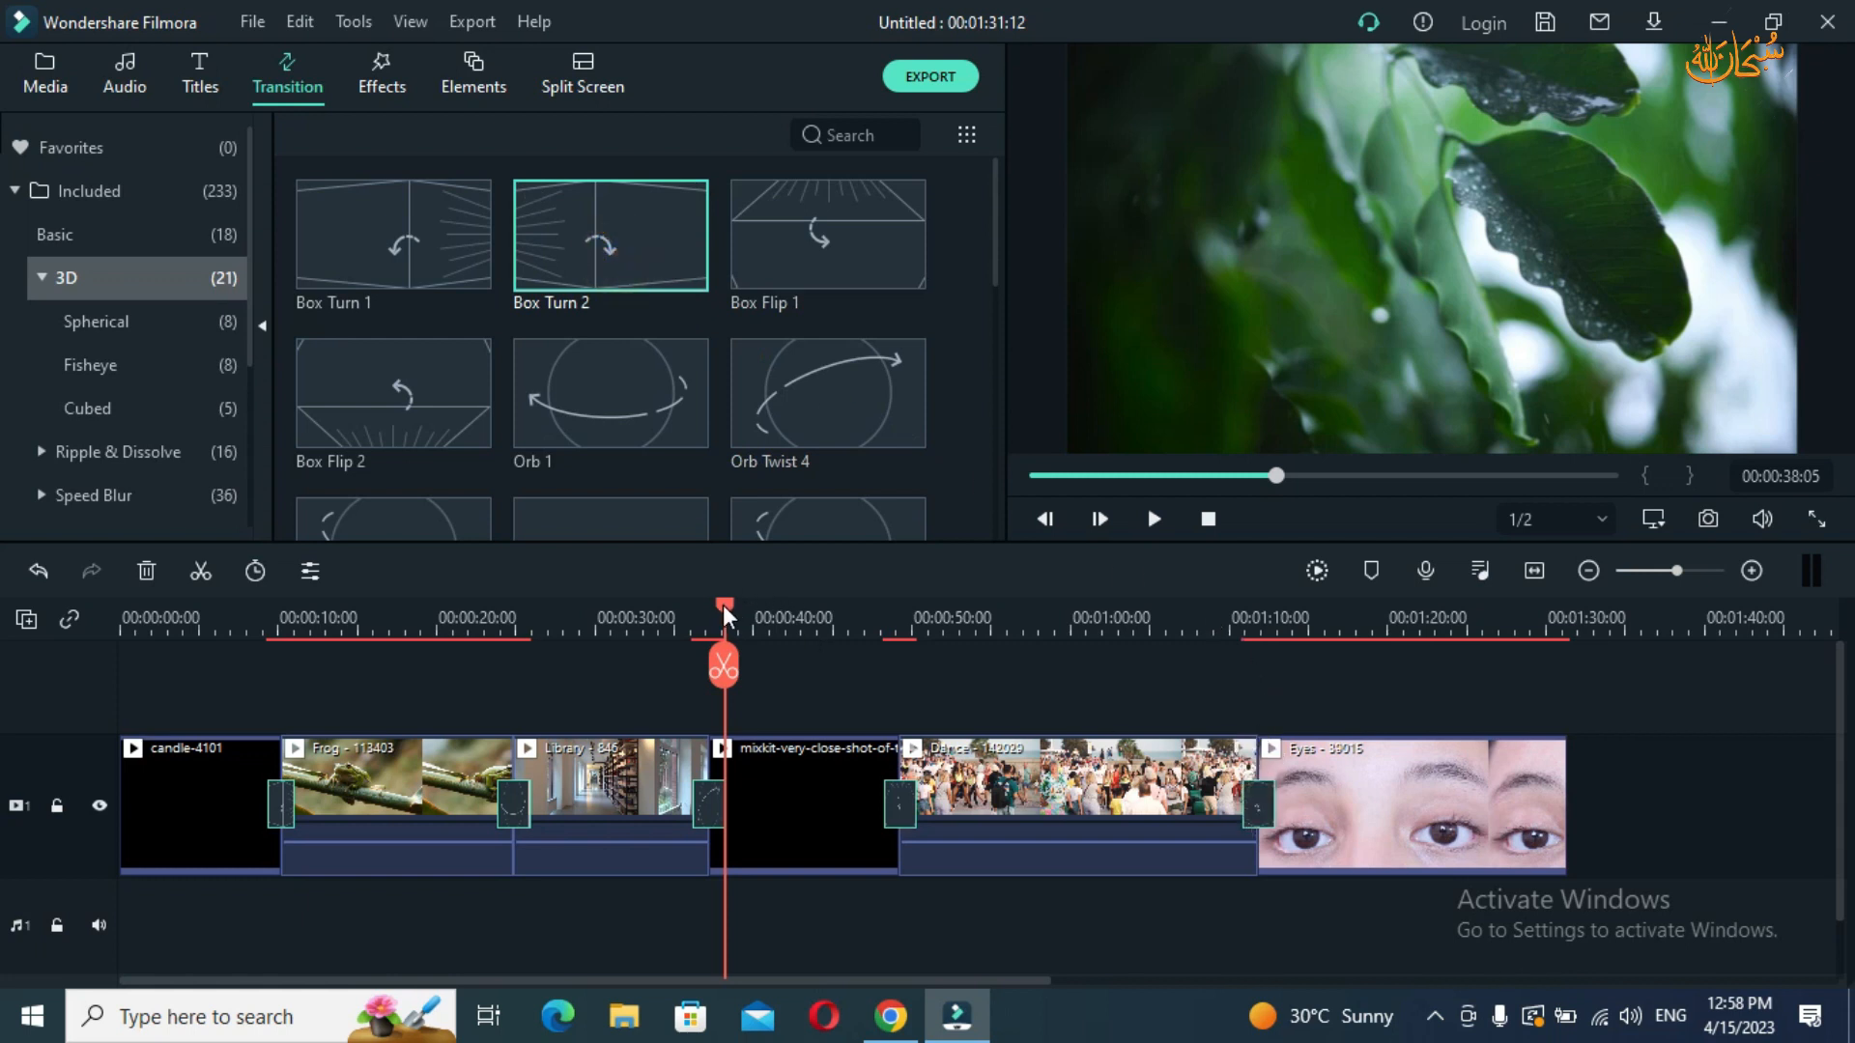
- Play across the first three cuts to preview the Box Turn 1, Orb 1 and Orb Twist 4 transitions
{"action": "left_click_drag", "start_coordinate": [723, 604], "coordinate": [253, 696]}
{"action": "key", "text": "space"}
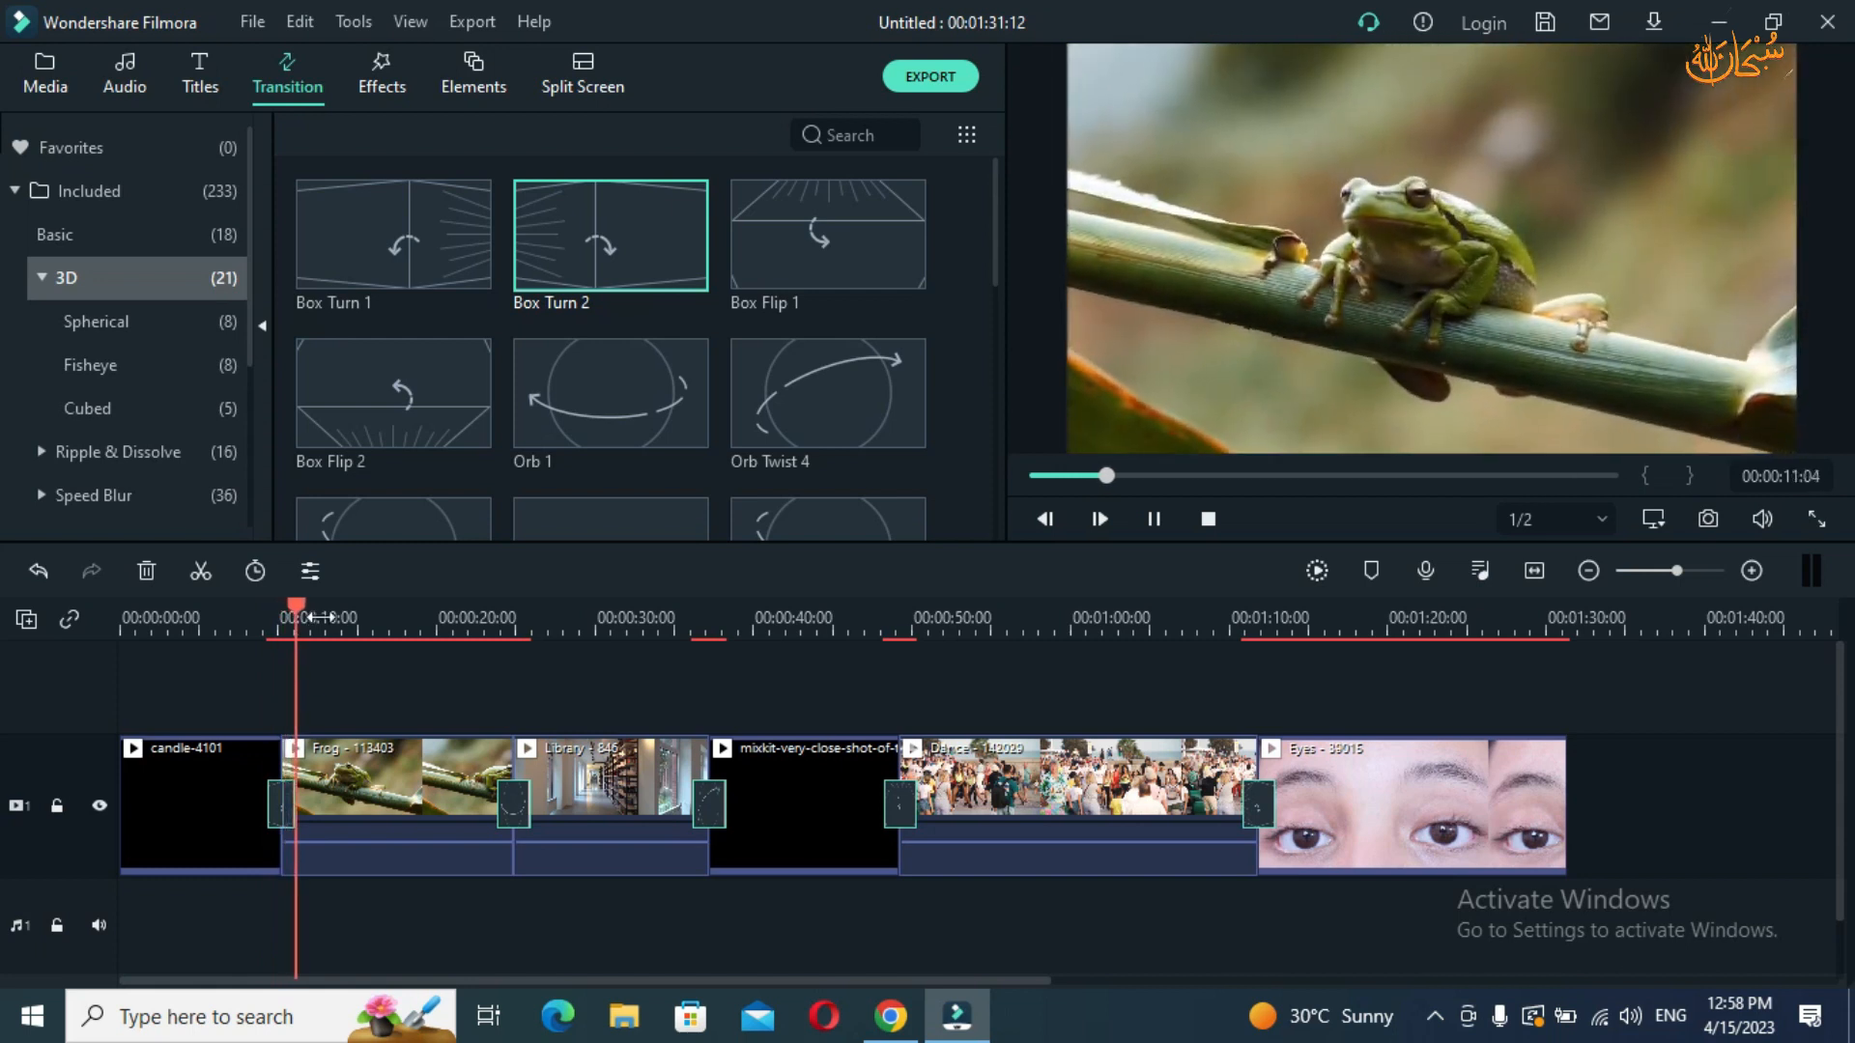
{"action": "left_click_drag", "start_coordinate": [300, 609], "coordinate": [497, 658]}
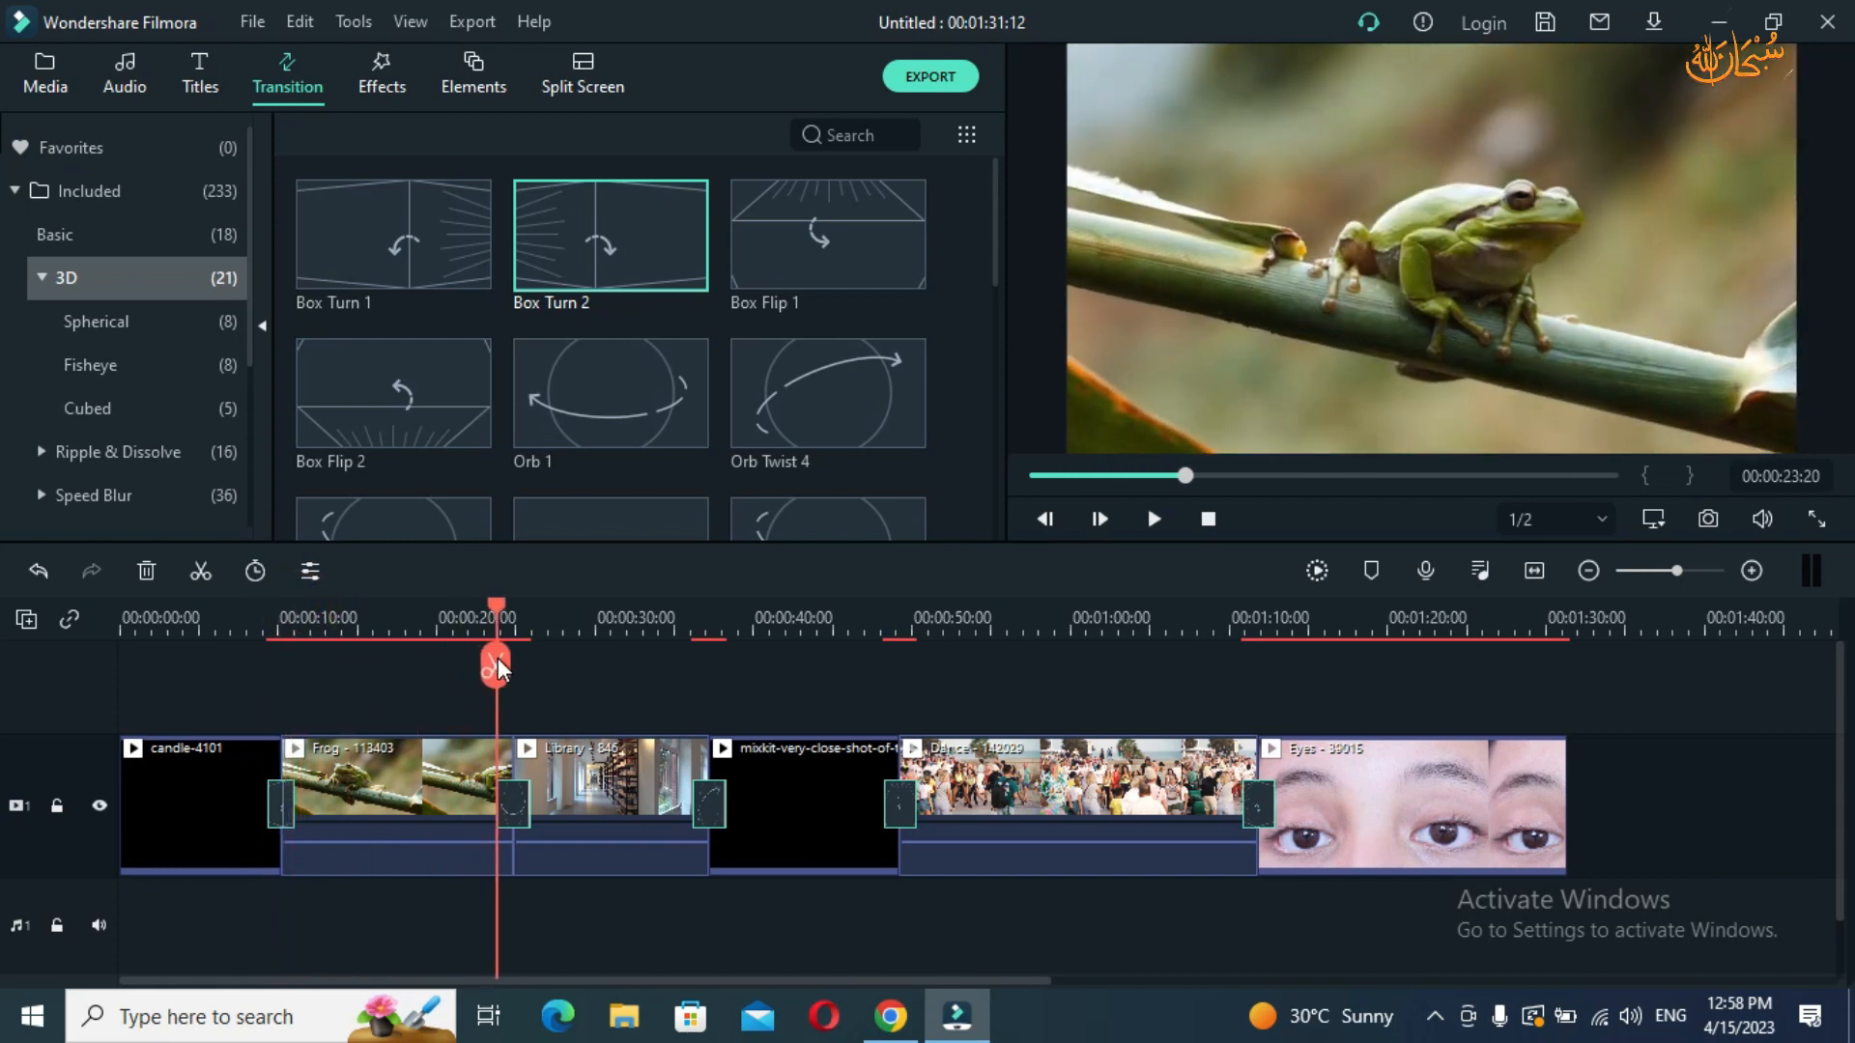
{"action": "key", "text": "space"}
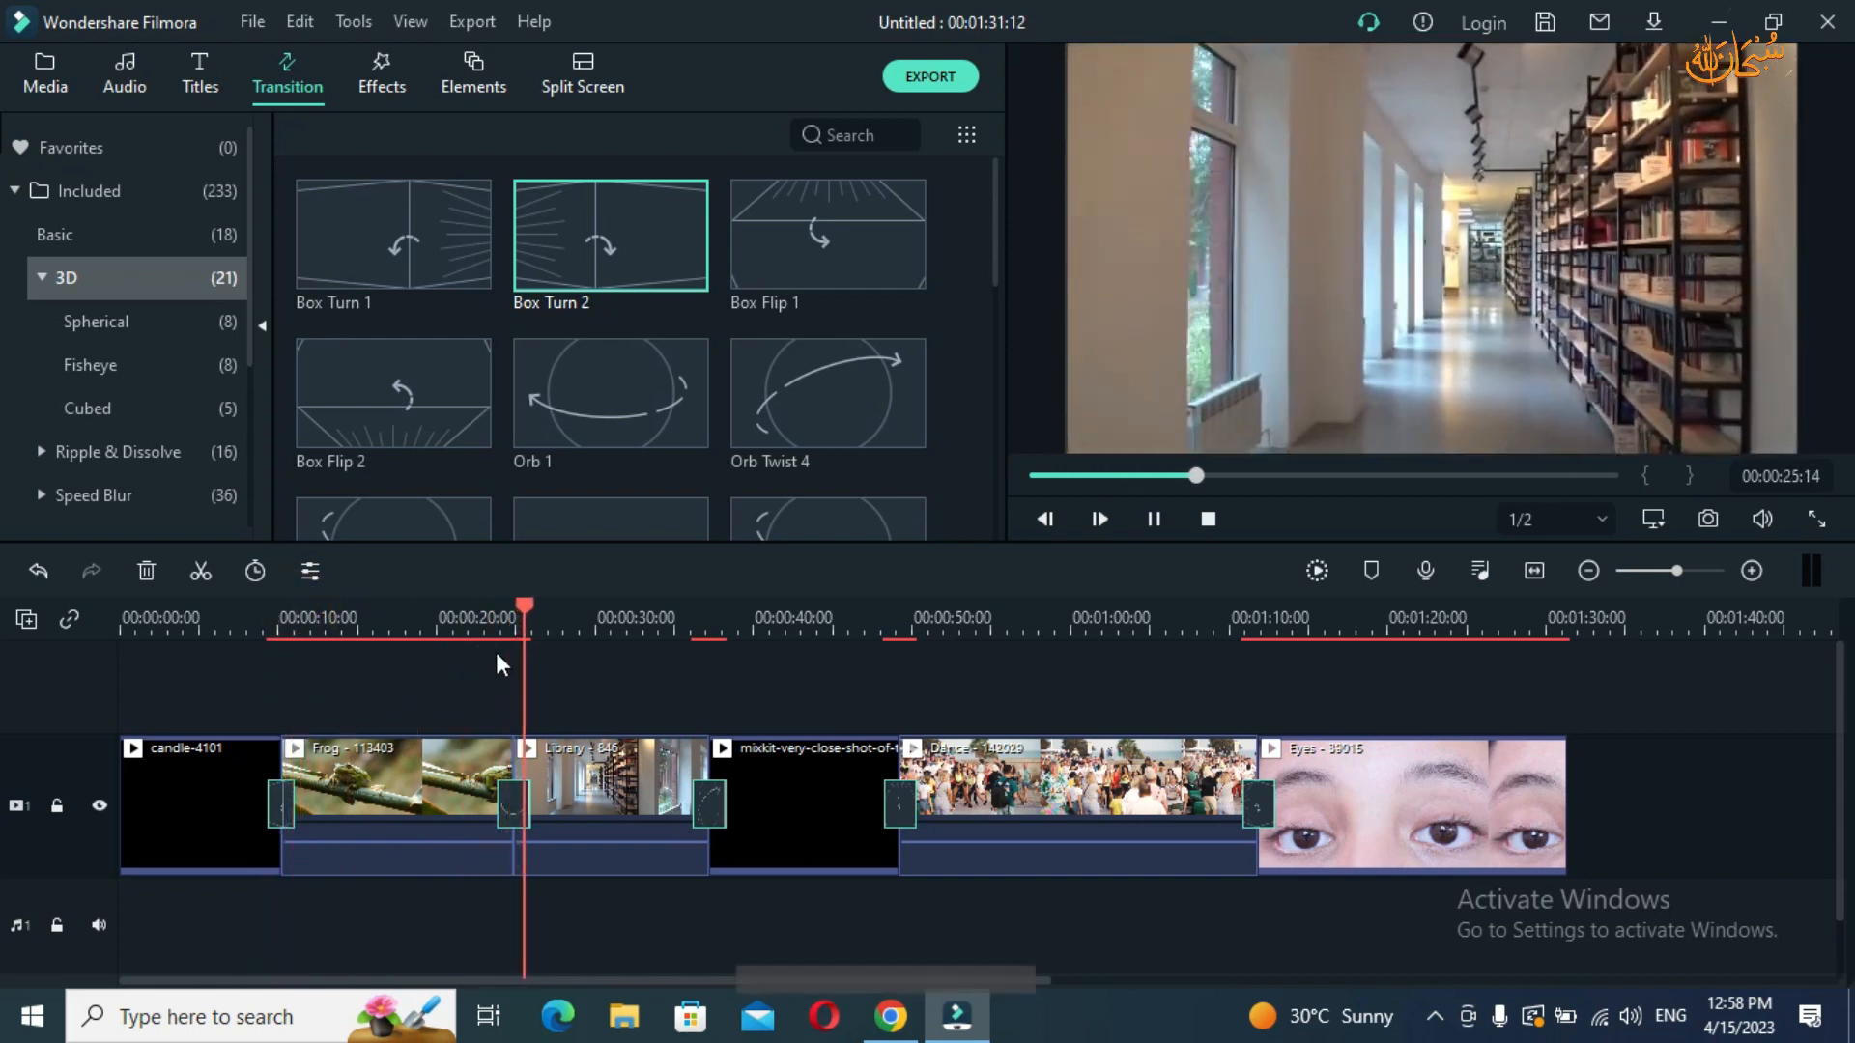
{"action": "left_click_drag", "start_coordinate": [532, 615], "coordinate": [694, 640]}
{"action": "key", "text": "space"}
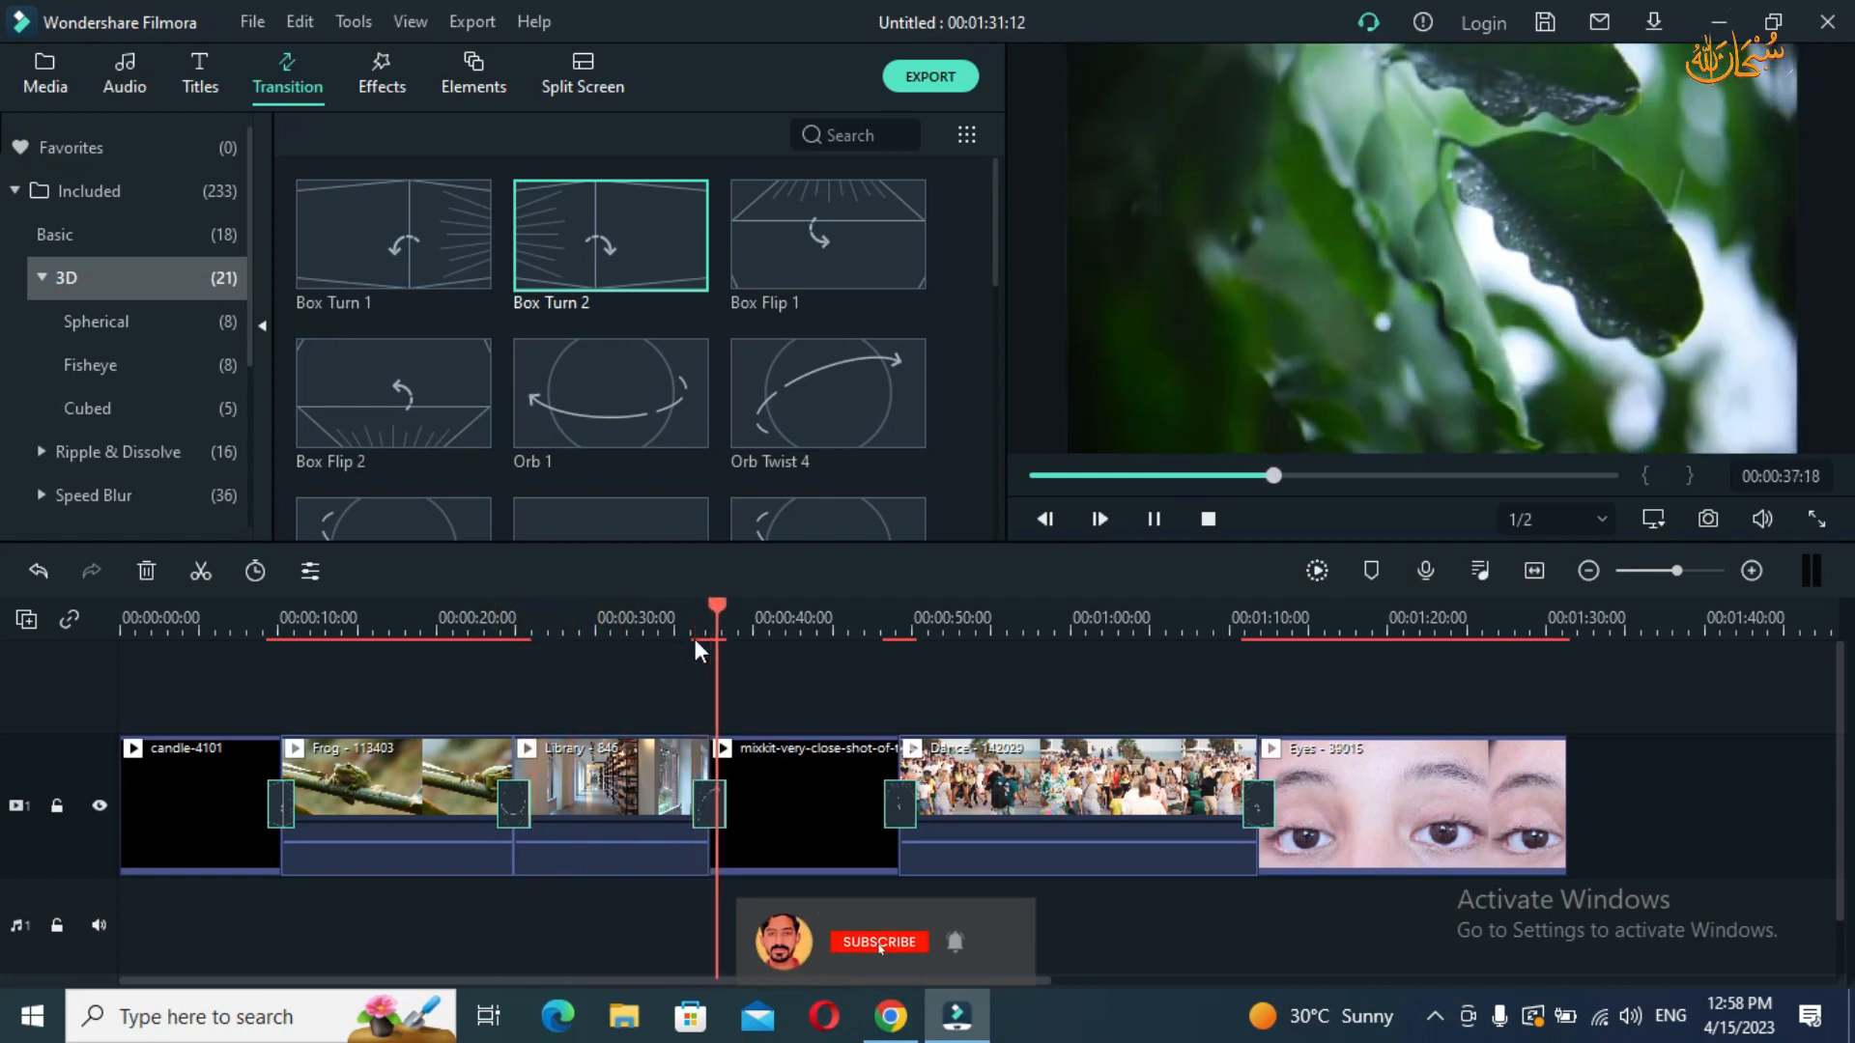
- Play across the cuts on either side of the Dance clip to preview the Box Flip 1 and Box Turn 2 transitions
{"action": "left_click_drag", "start_coordinate": [767, 616], "coordinate": [883, 634]}
{"action": "key", "text": "space"}
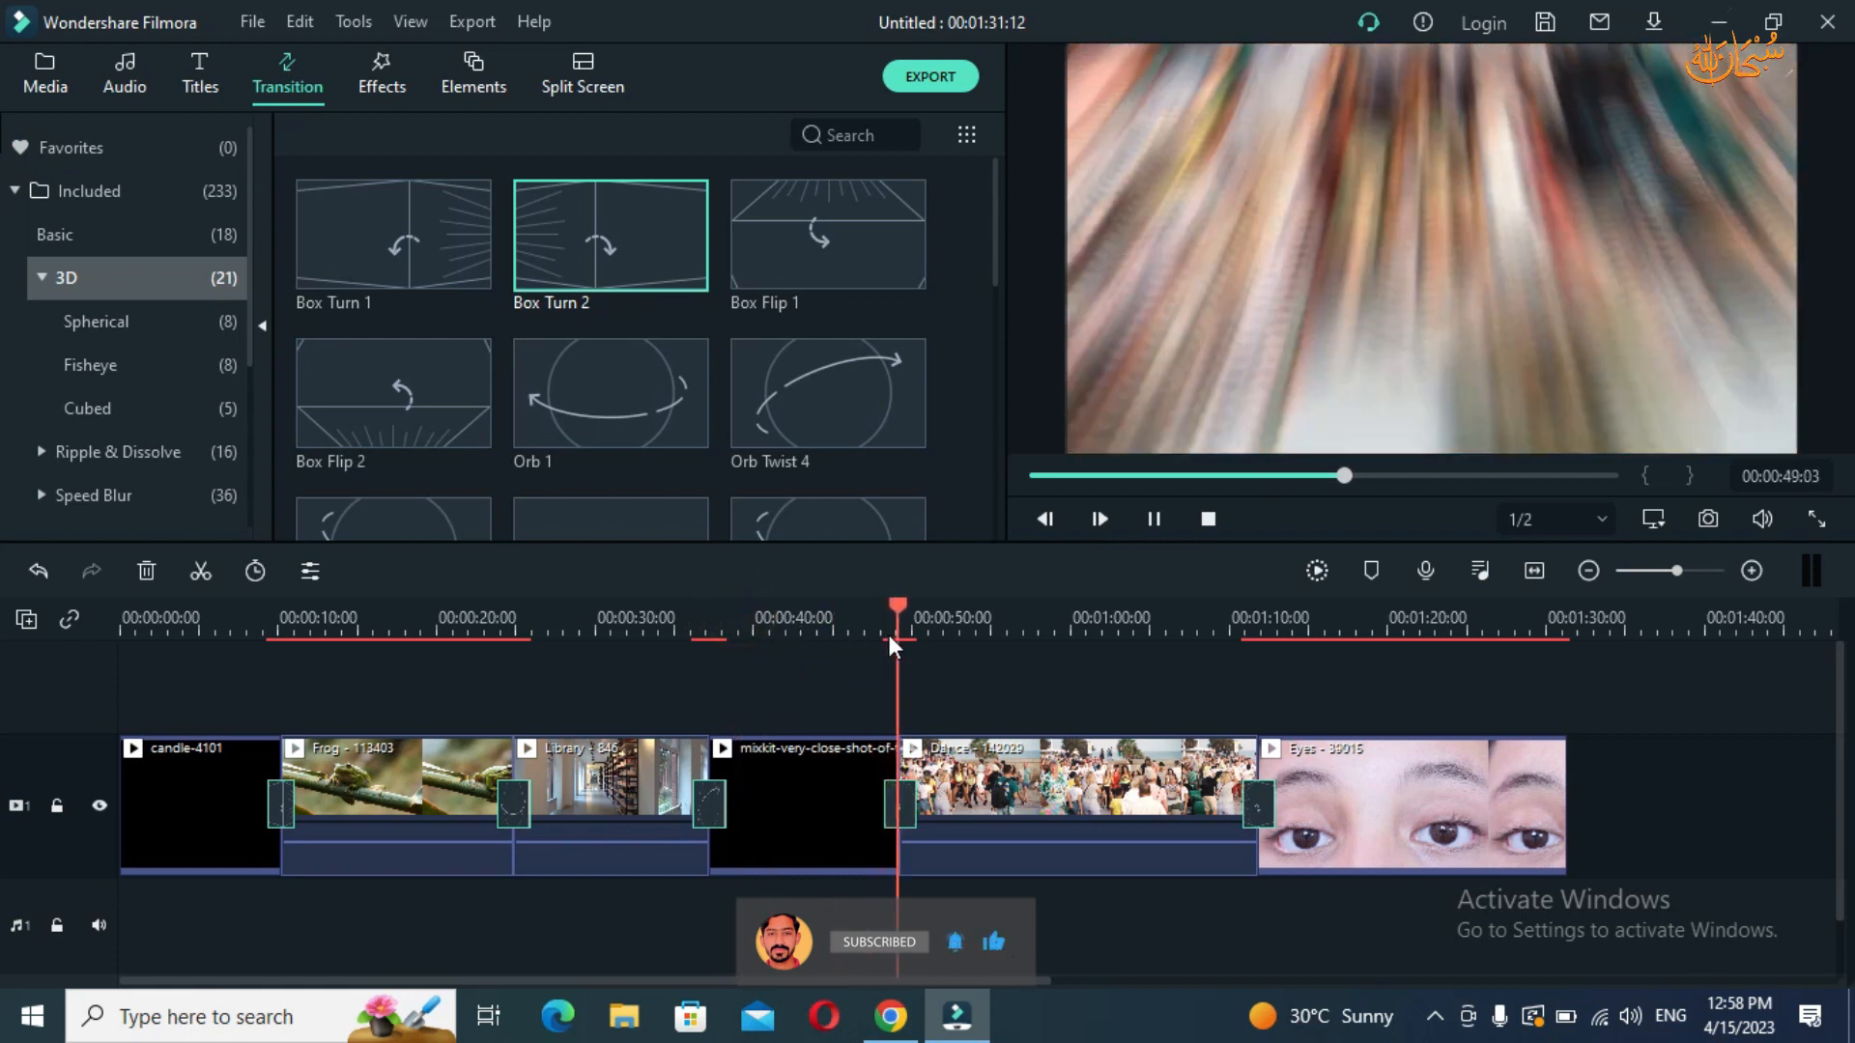
{"action": "left_click_drag", "start_coordinate": [916, 613], "coordinate": [949, 618]}
{"action": "left_click_drag", "start_coordinate": [1256, 704], "coordinate": [1243, 710]}
{"action": "key", "text": "space"}
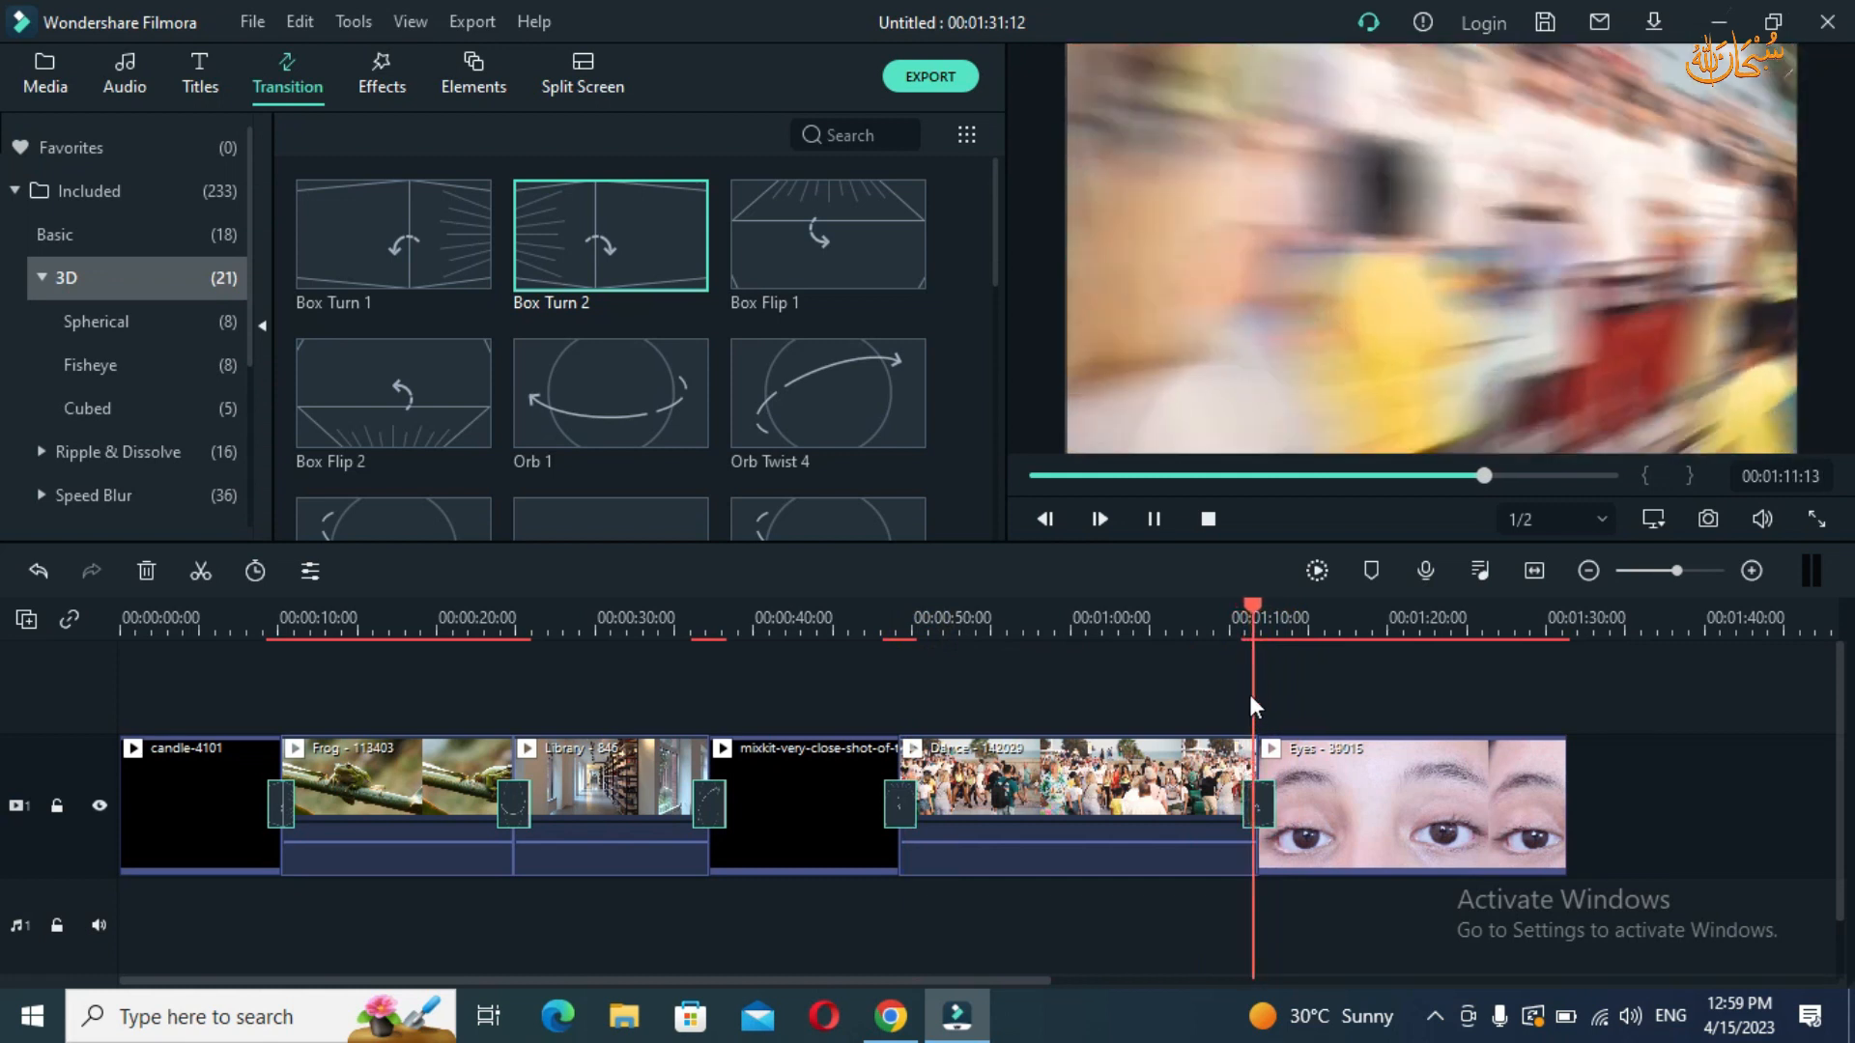
{"action": "key", "text": "space"}
- Set the duration of the transition between the candle and Frog clips to 00:00:02:00 and apply it to all transitions
{"action": "left_click_drag", "start_coordinate": [1263, 610], "coordinate": [266, 754]}
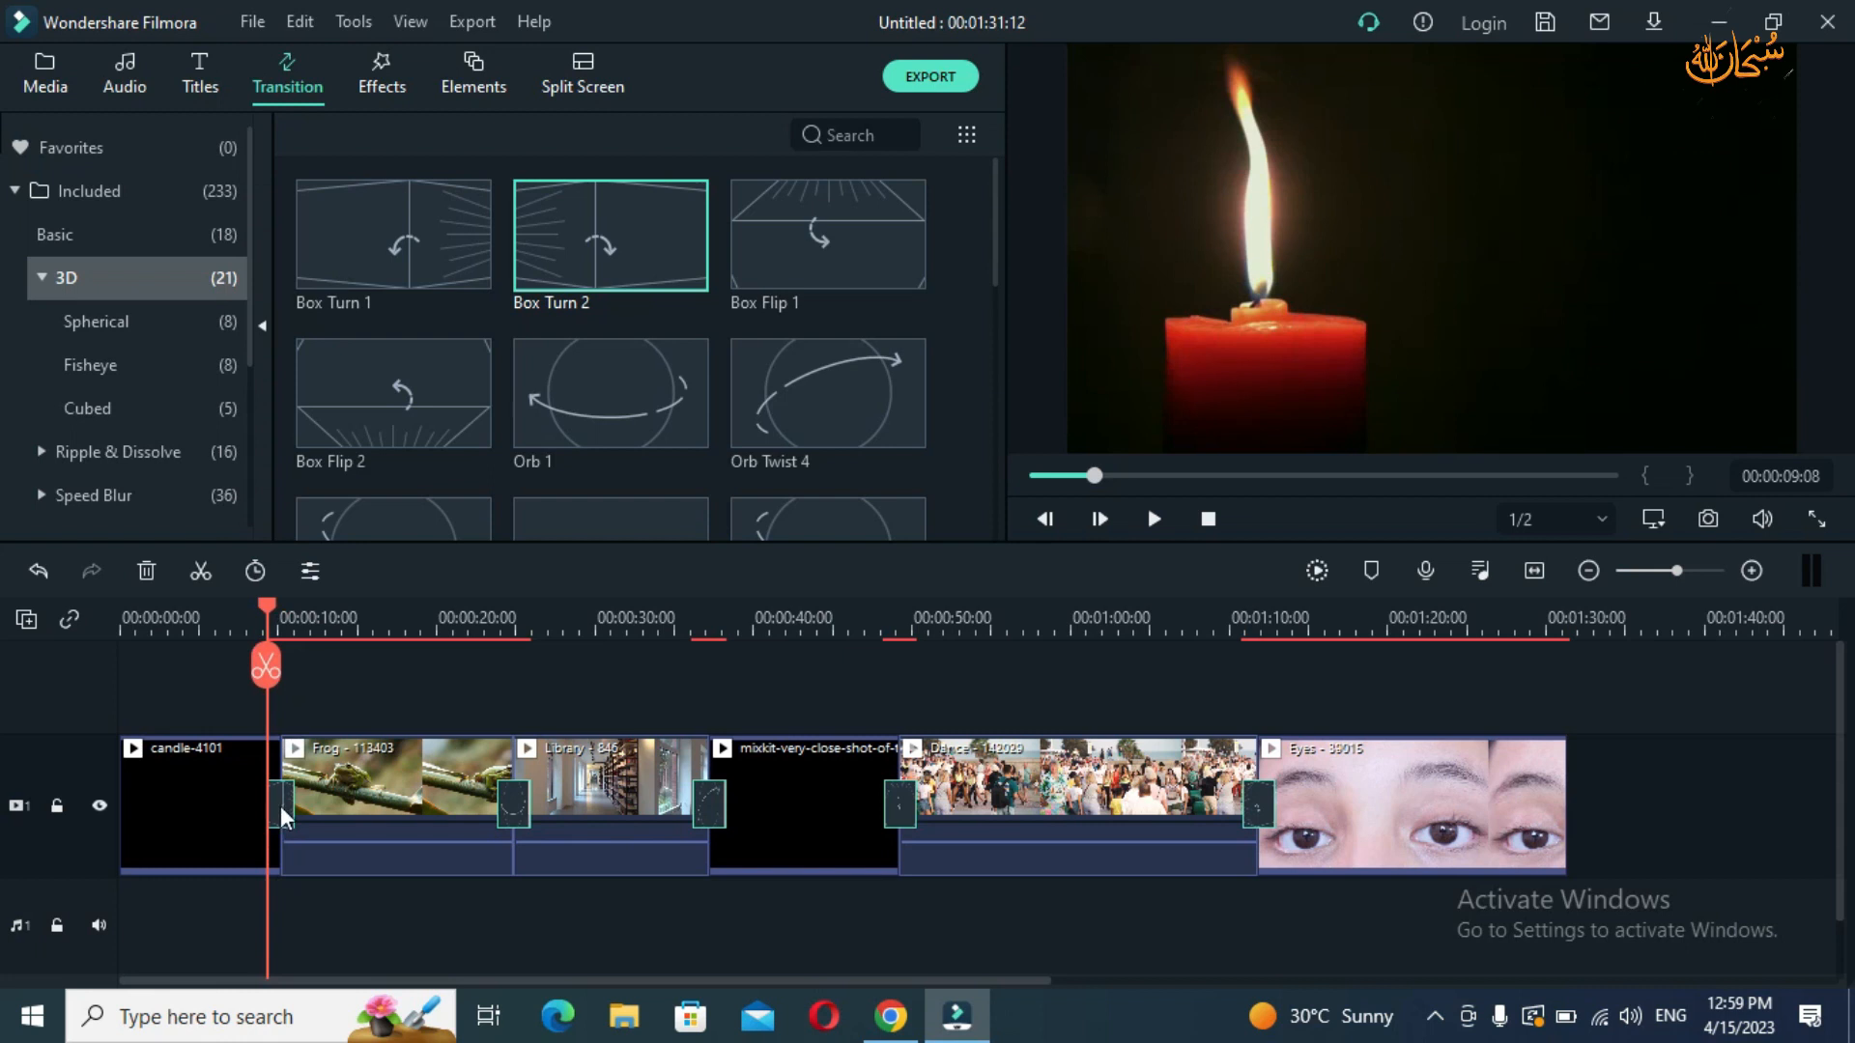
{"action": "double_click", "coordinate": [282, 803]}
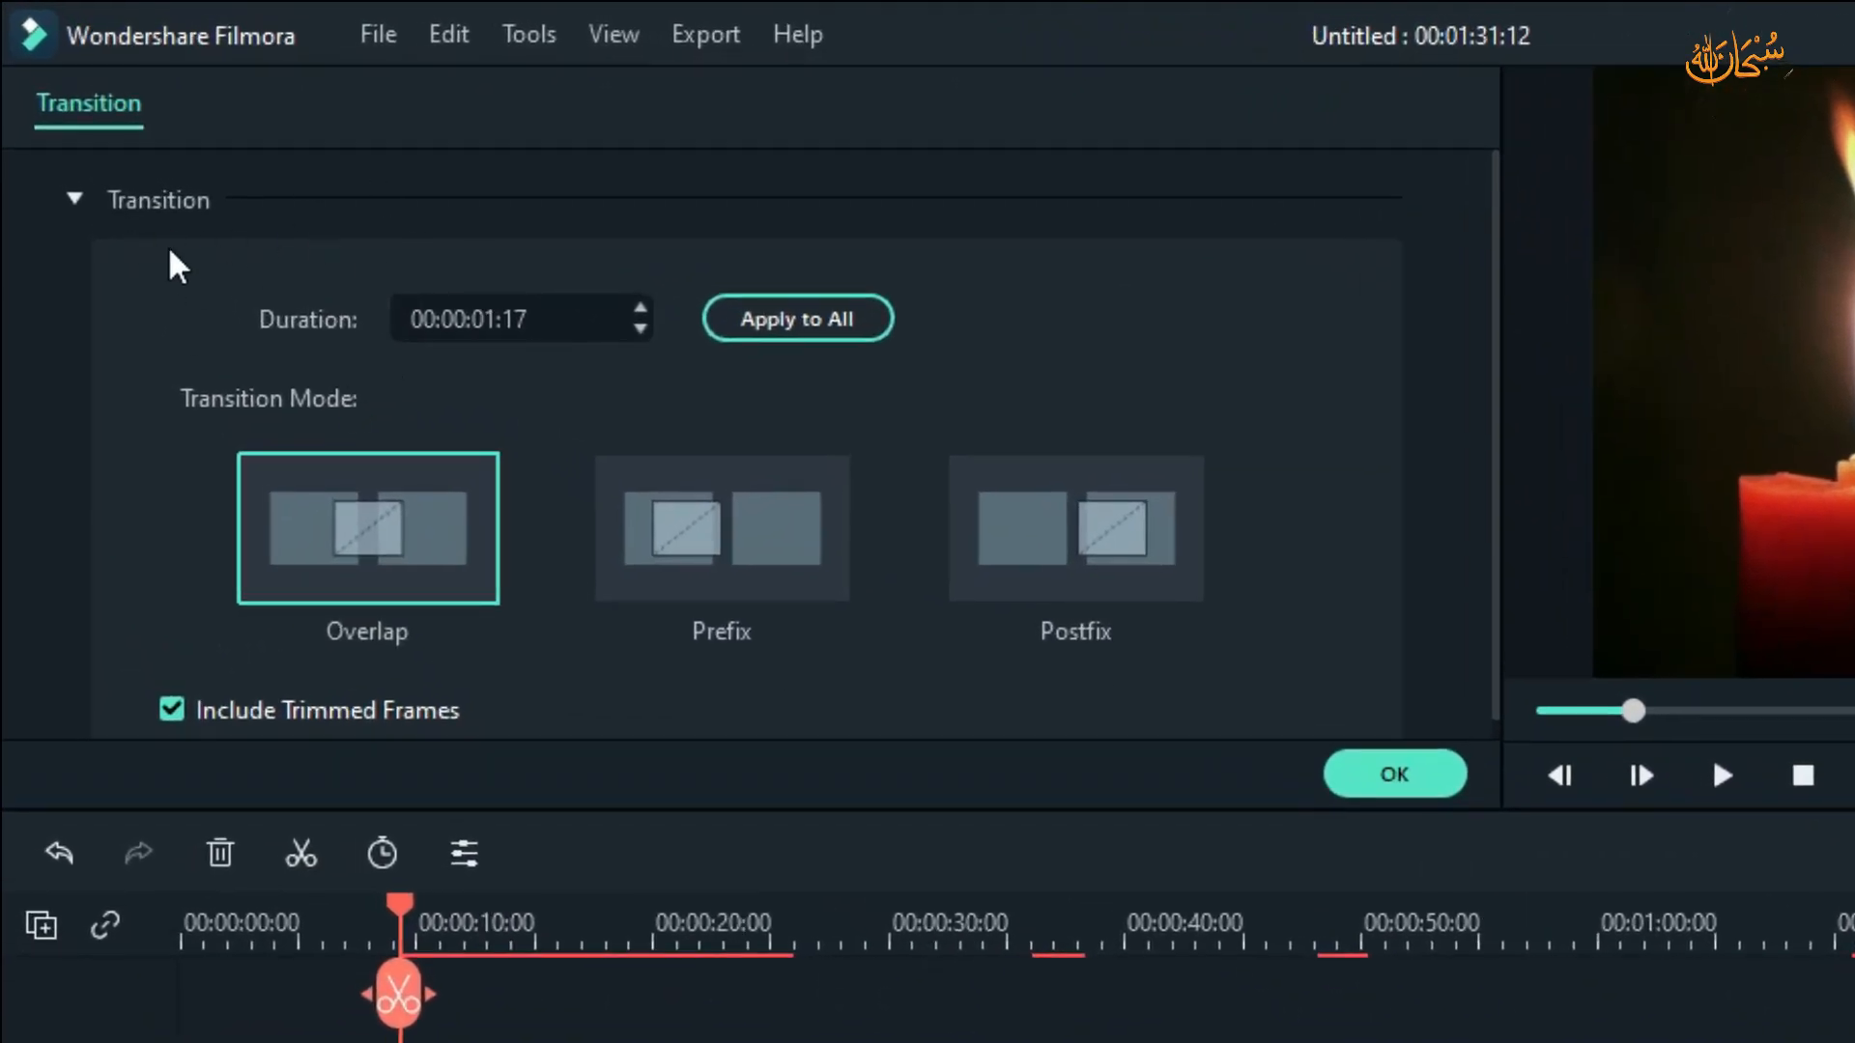
{"action": "left_click", "coordinate": [498, 320]}
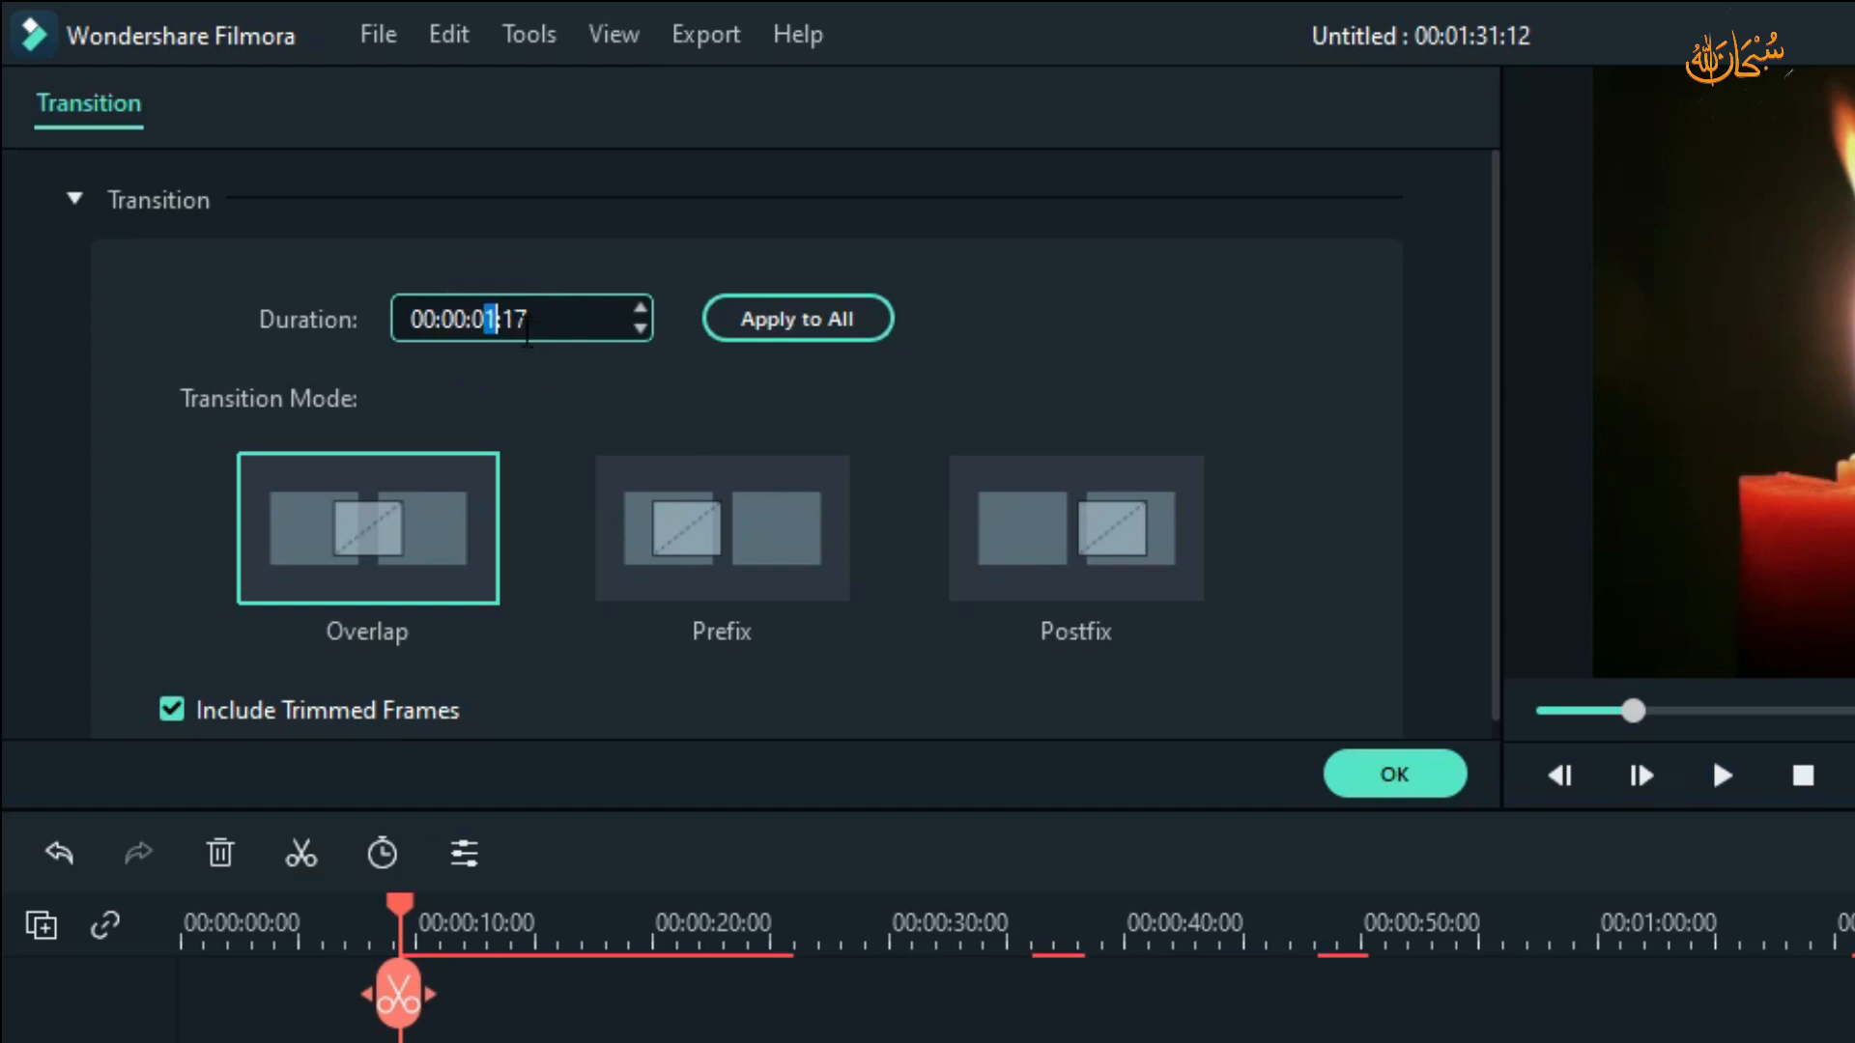
{"action": "type", "text": "2"}
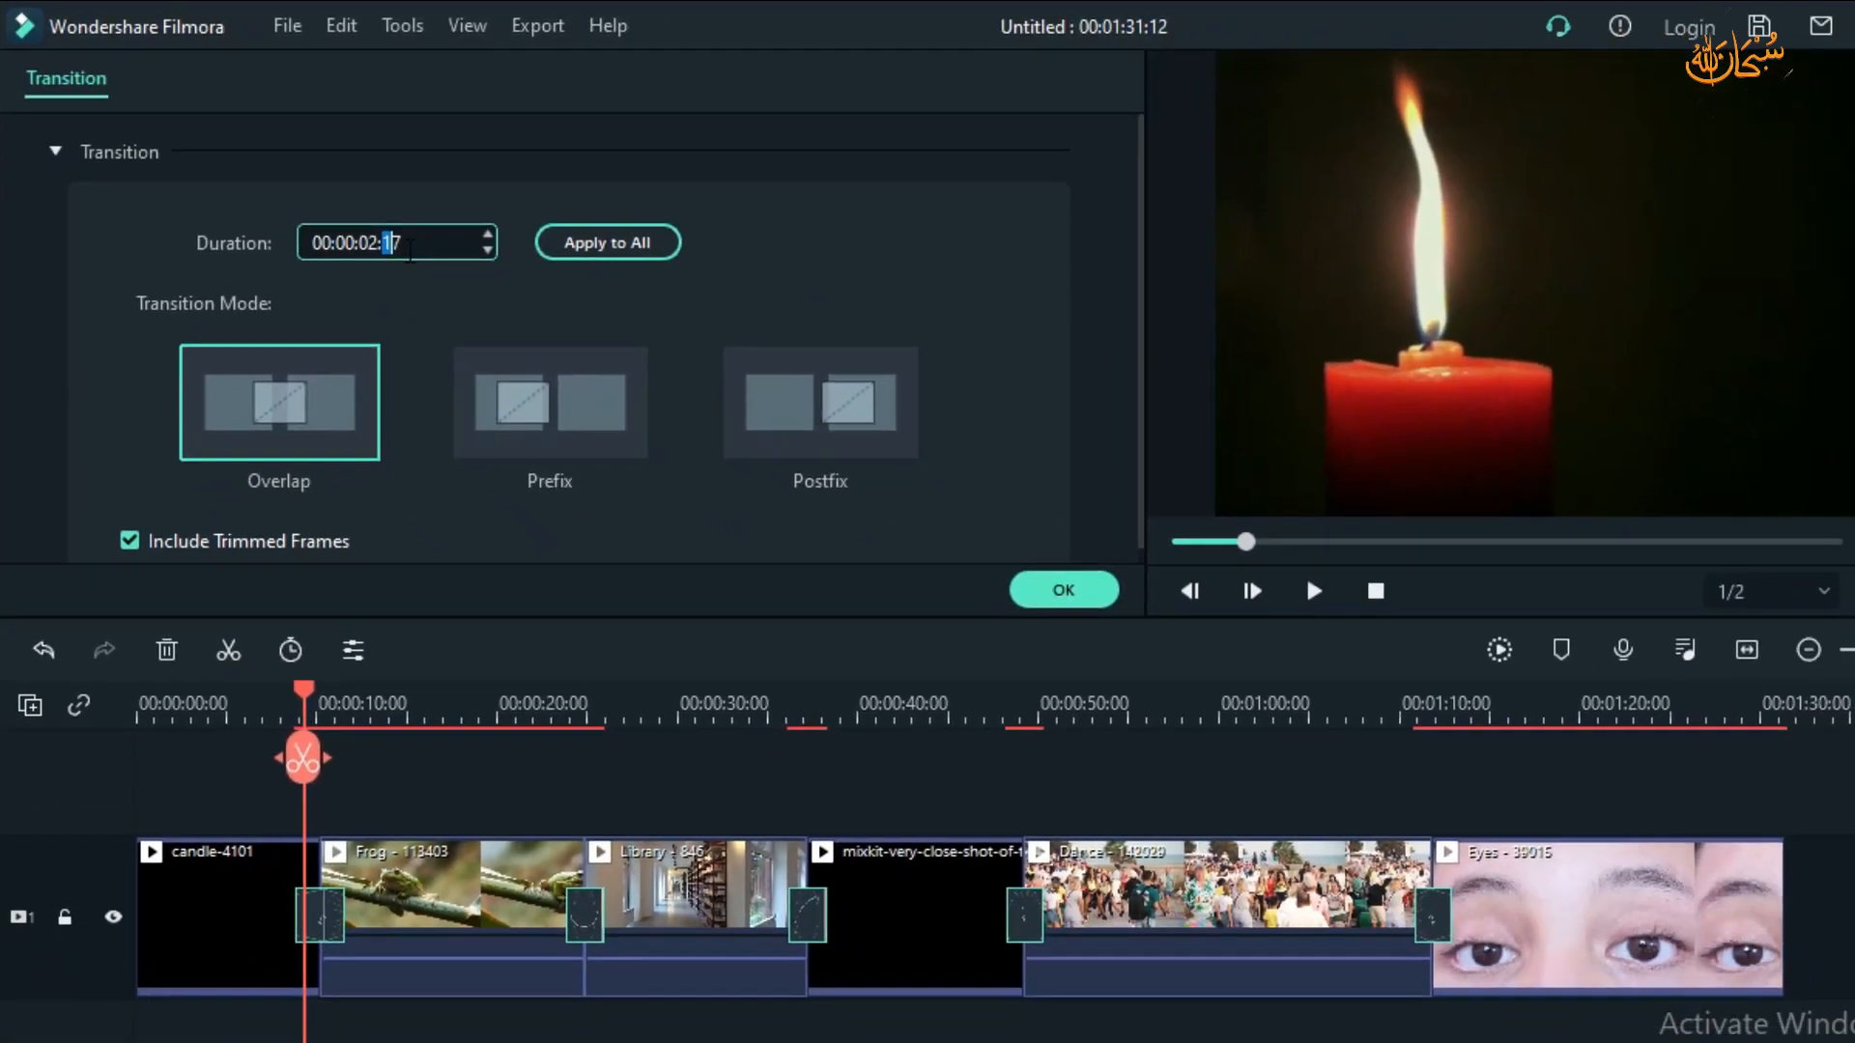
{"action": "left_click", "coordinate": [530, 319]}
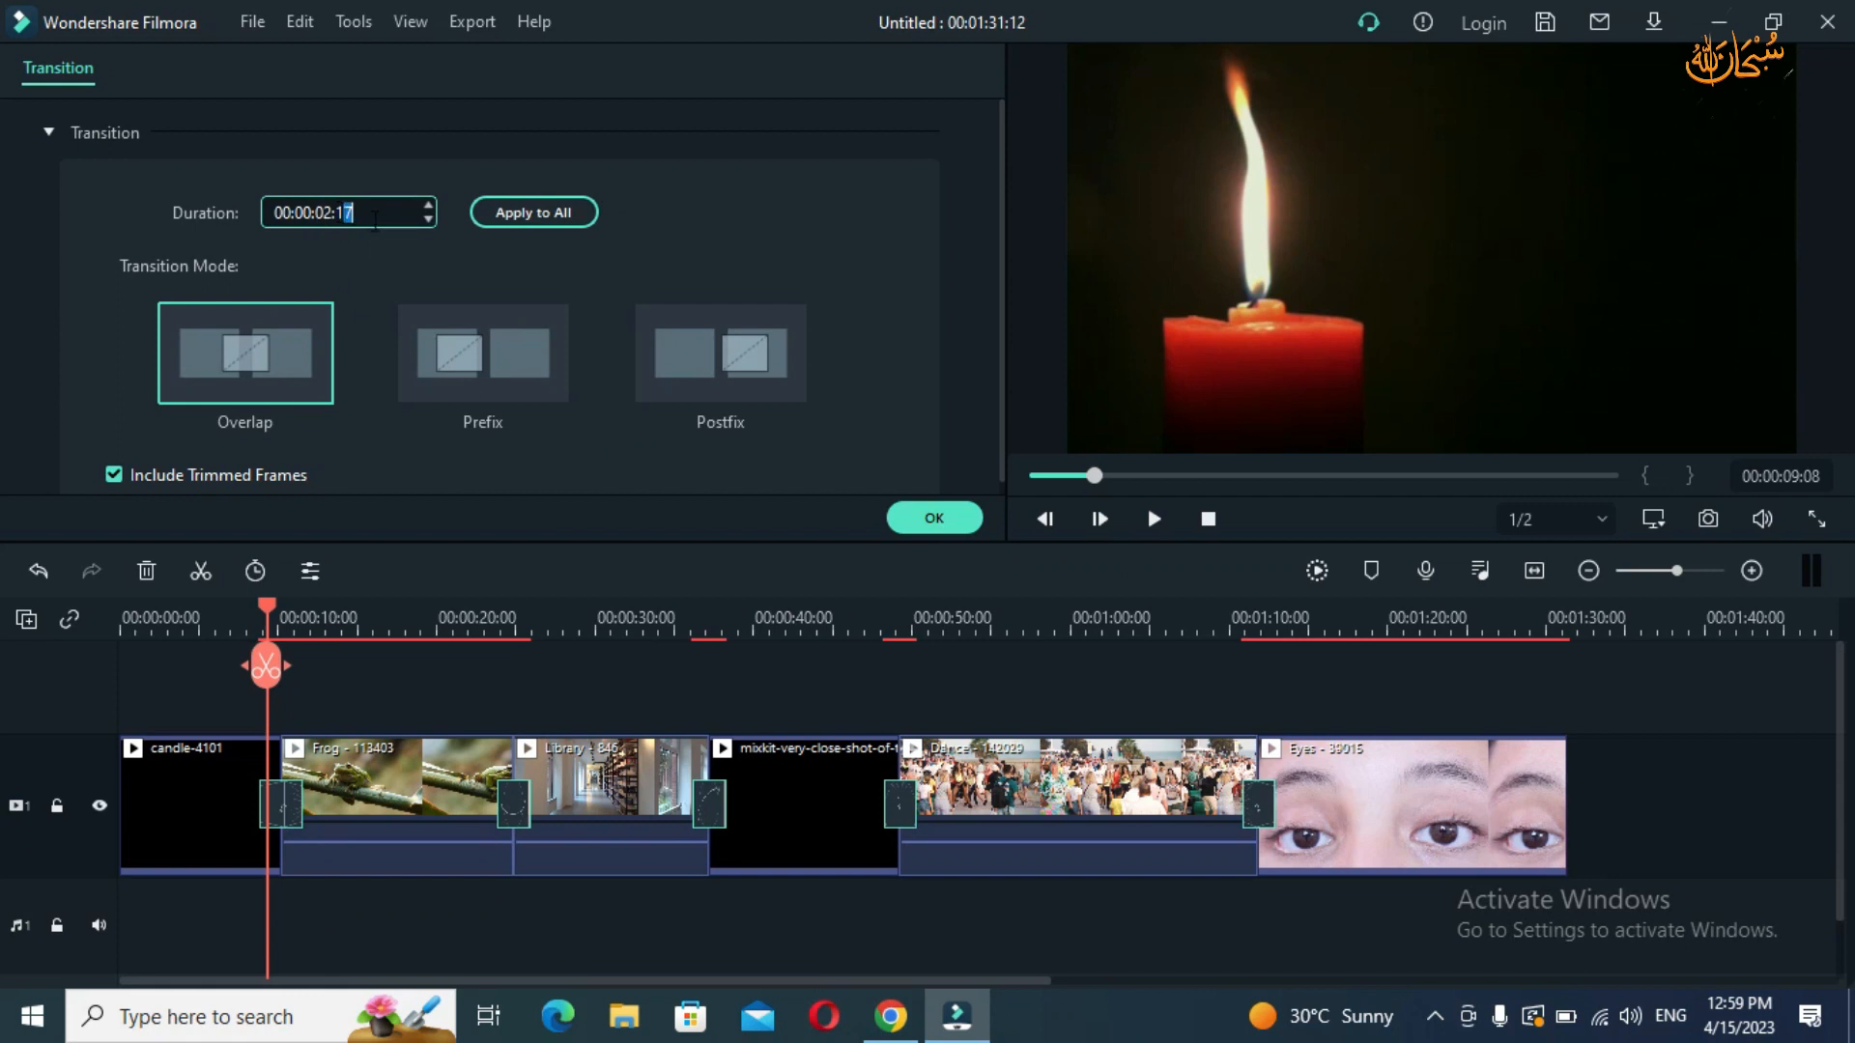
{"action": "type", "text": "0"}
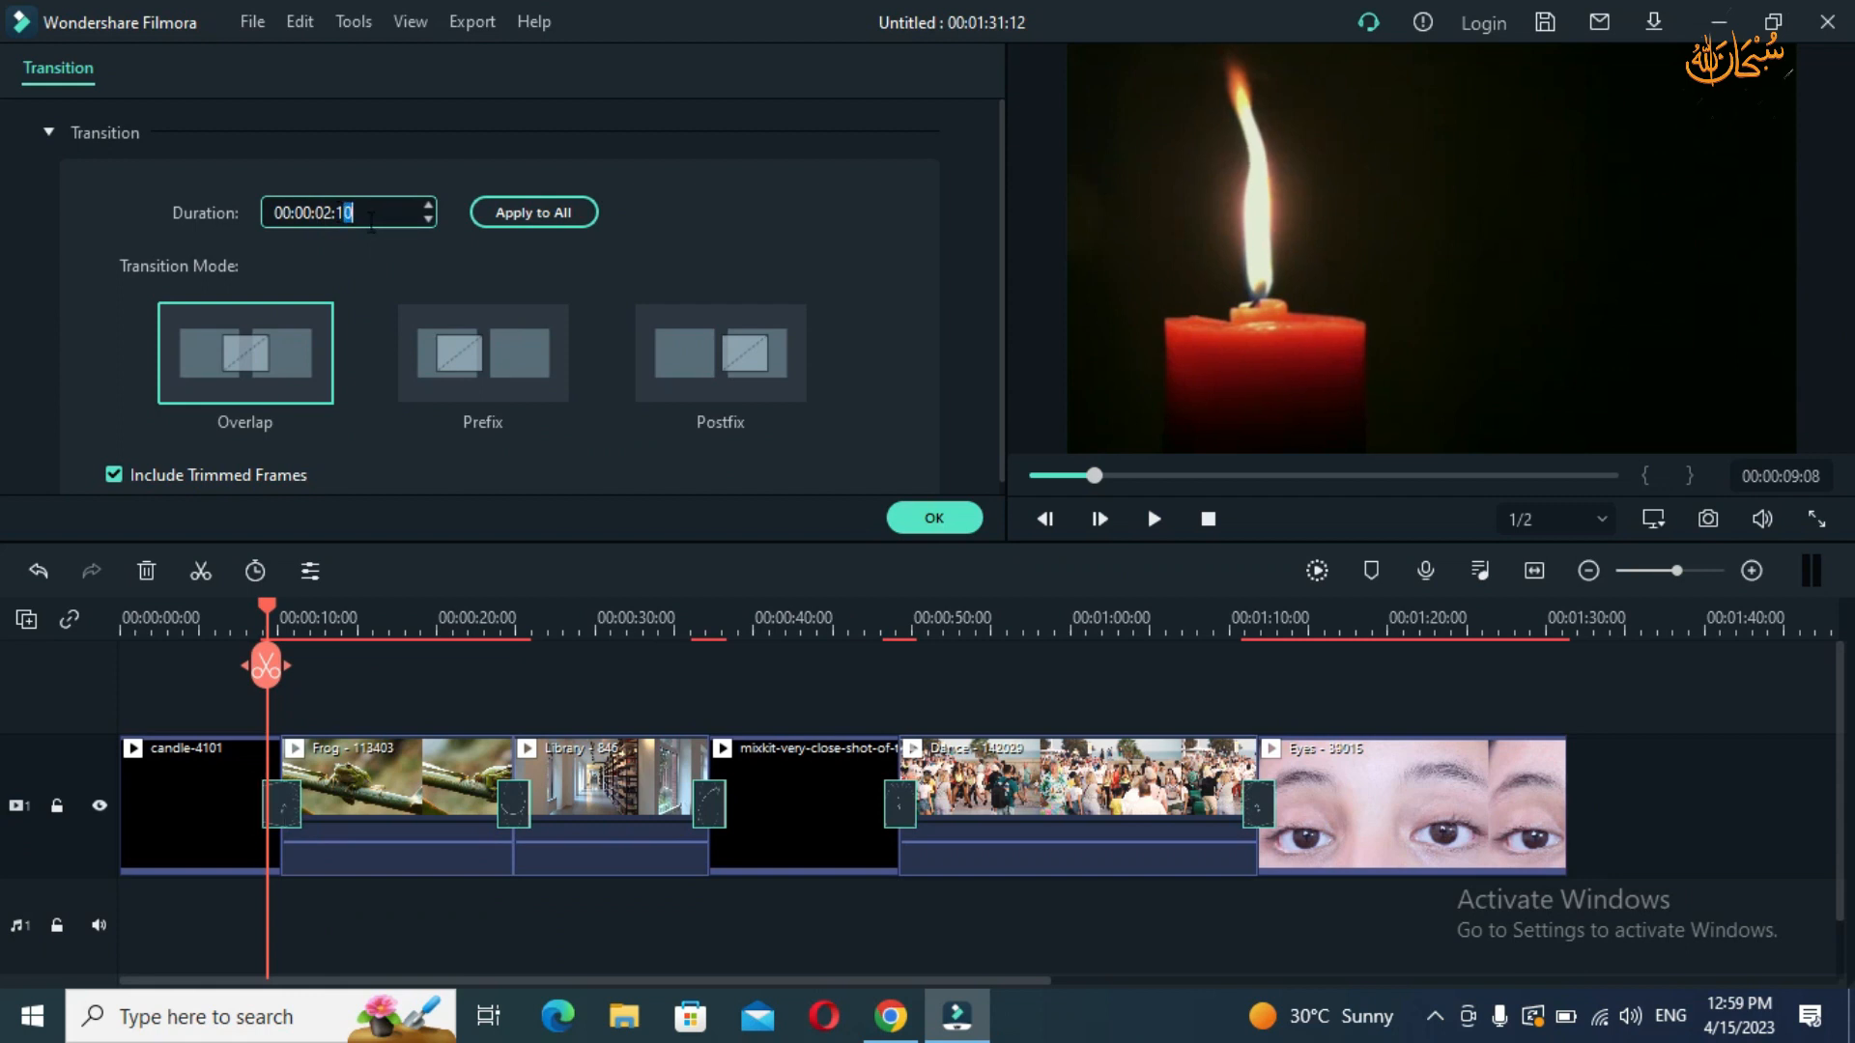
{"action": "left_click", "coordinate": [342, 213]}
{"action": "type", "text": "0"}
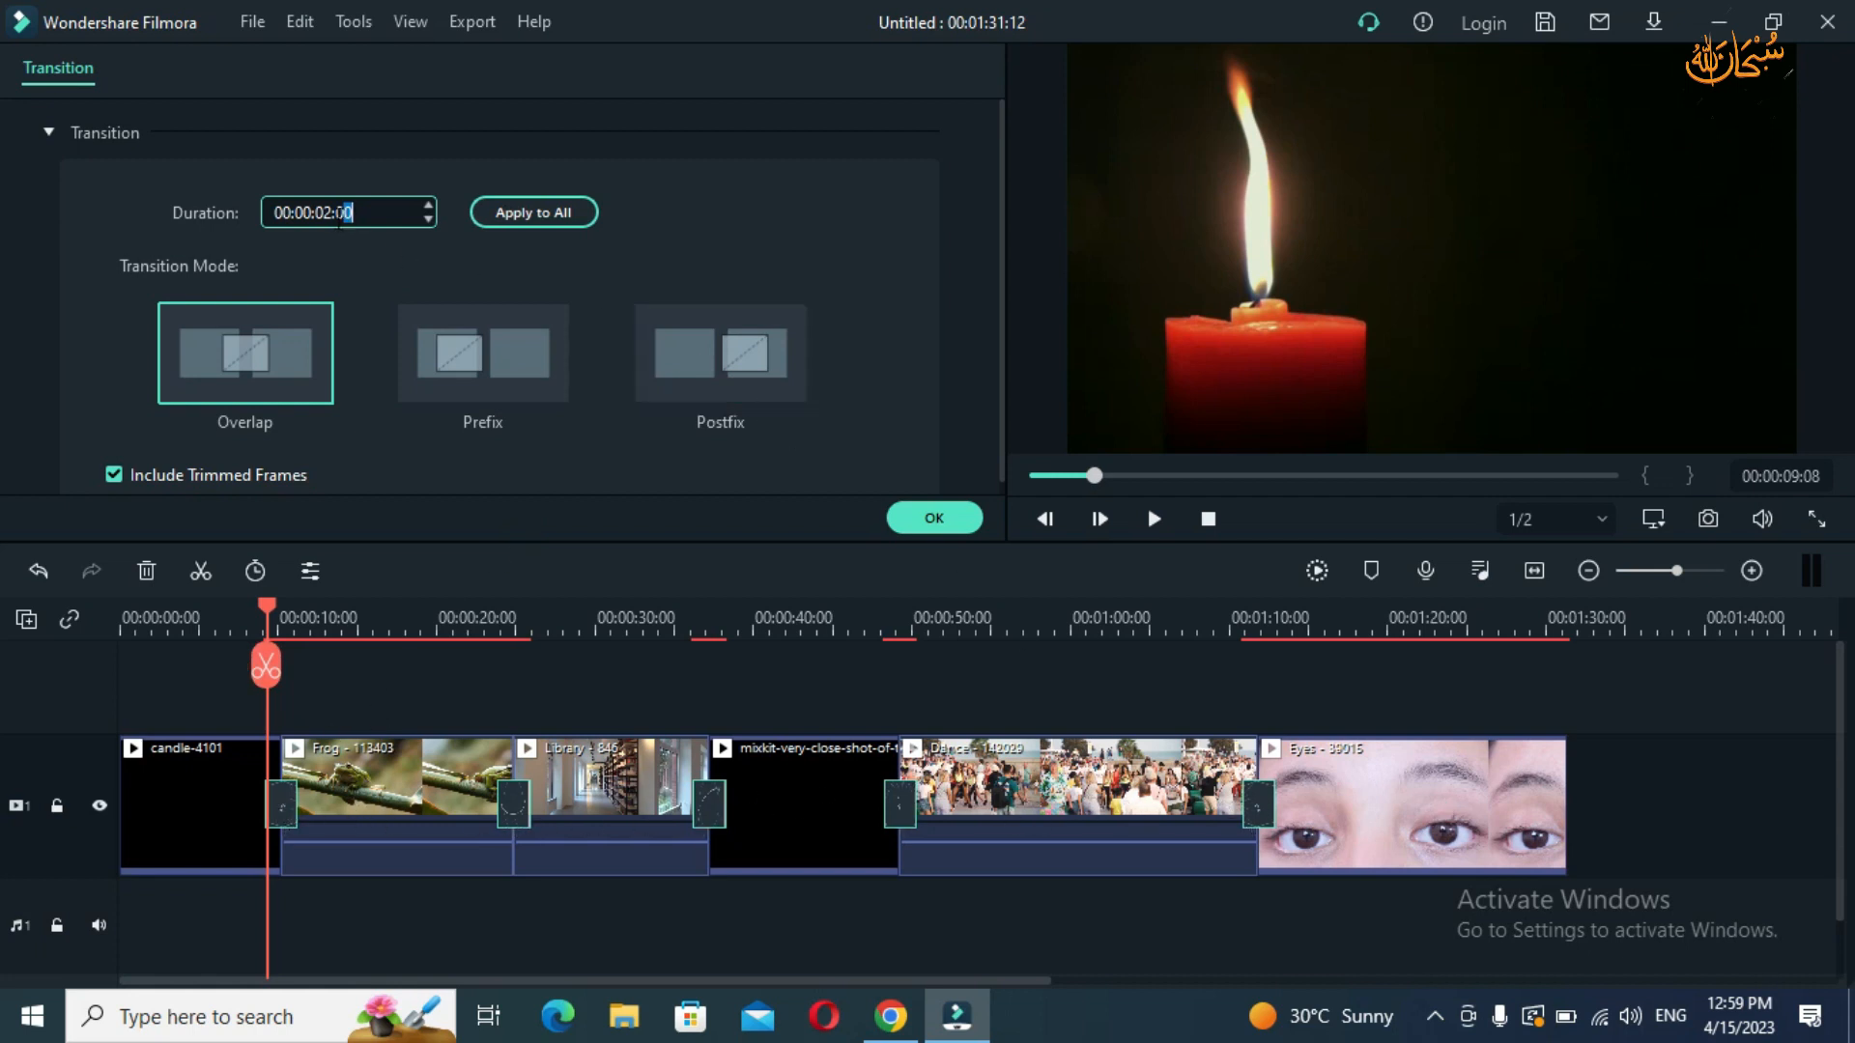
{"action": "left_click", "coordinate": [509, 219]}
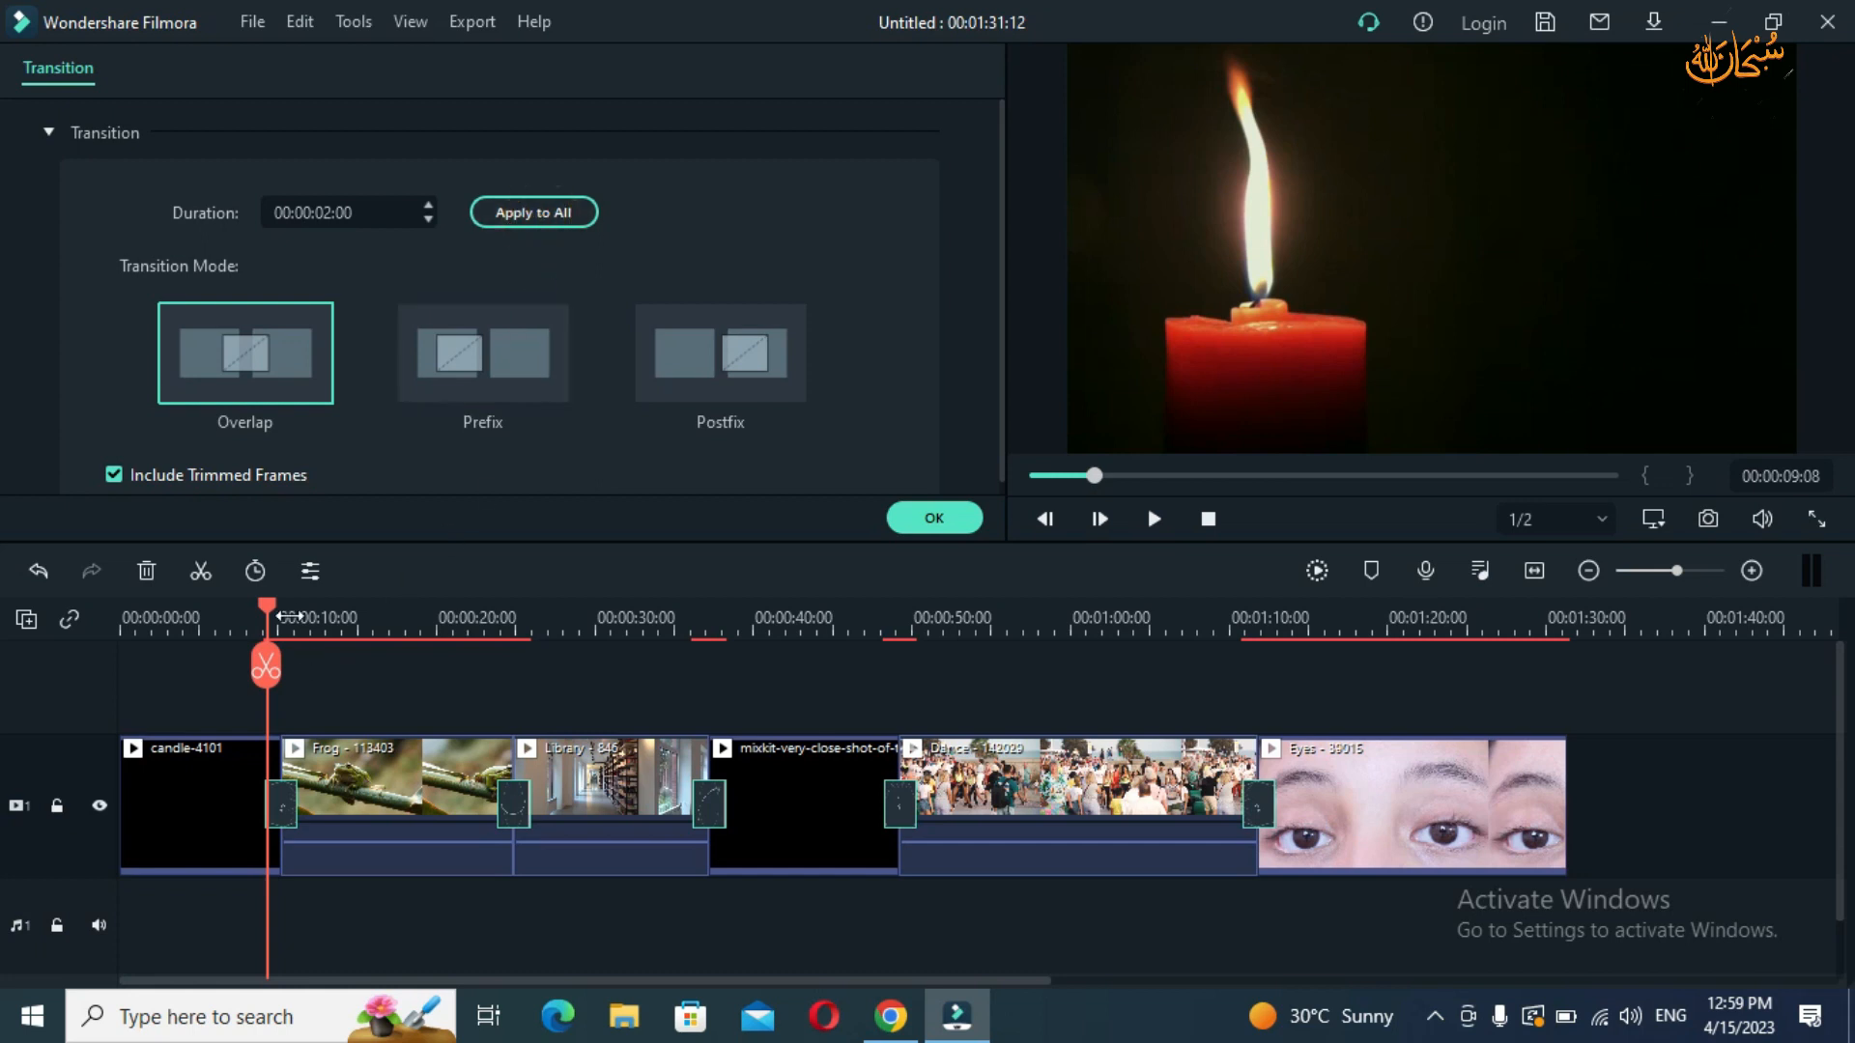
- Play from the end of the candle clip into the Frog clip to preview the two-second transition
{"action": "left_click", "coordinate": [261, 623]}
{"action": "key", "text": "space"}
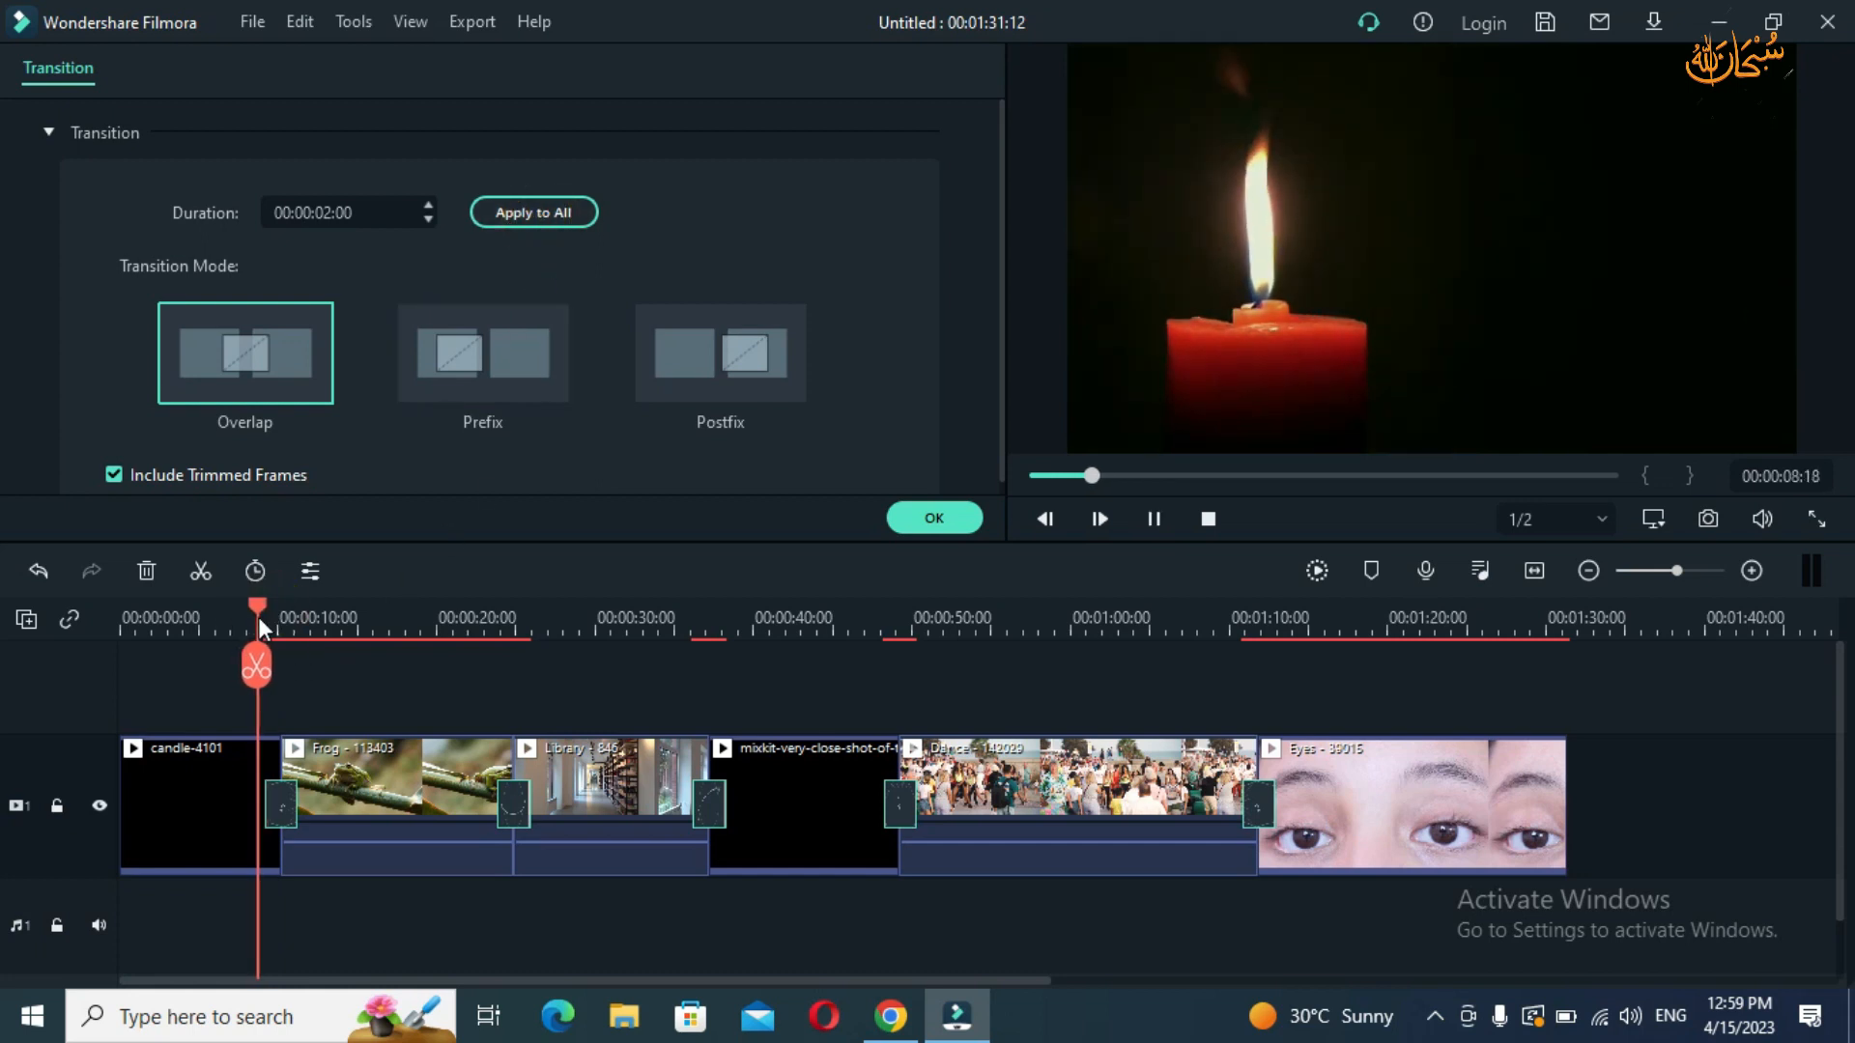
{"action": "key", "text": "space"}
- Set the transition duration to 00:00:01:00 and apply it to all transitions
{"action": "left_click", "coordinate": [327, 213]}
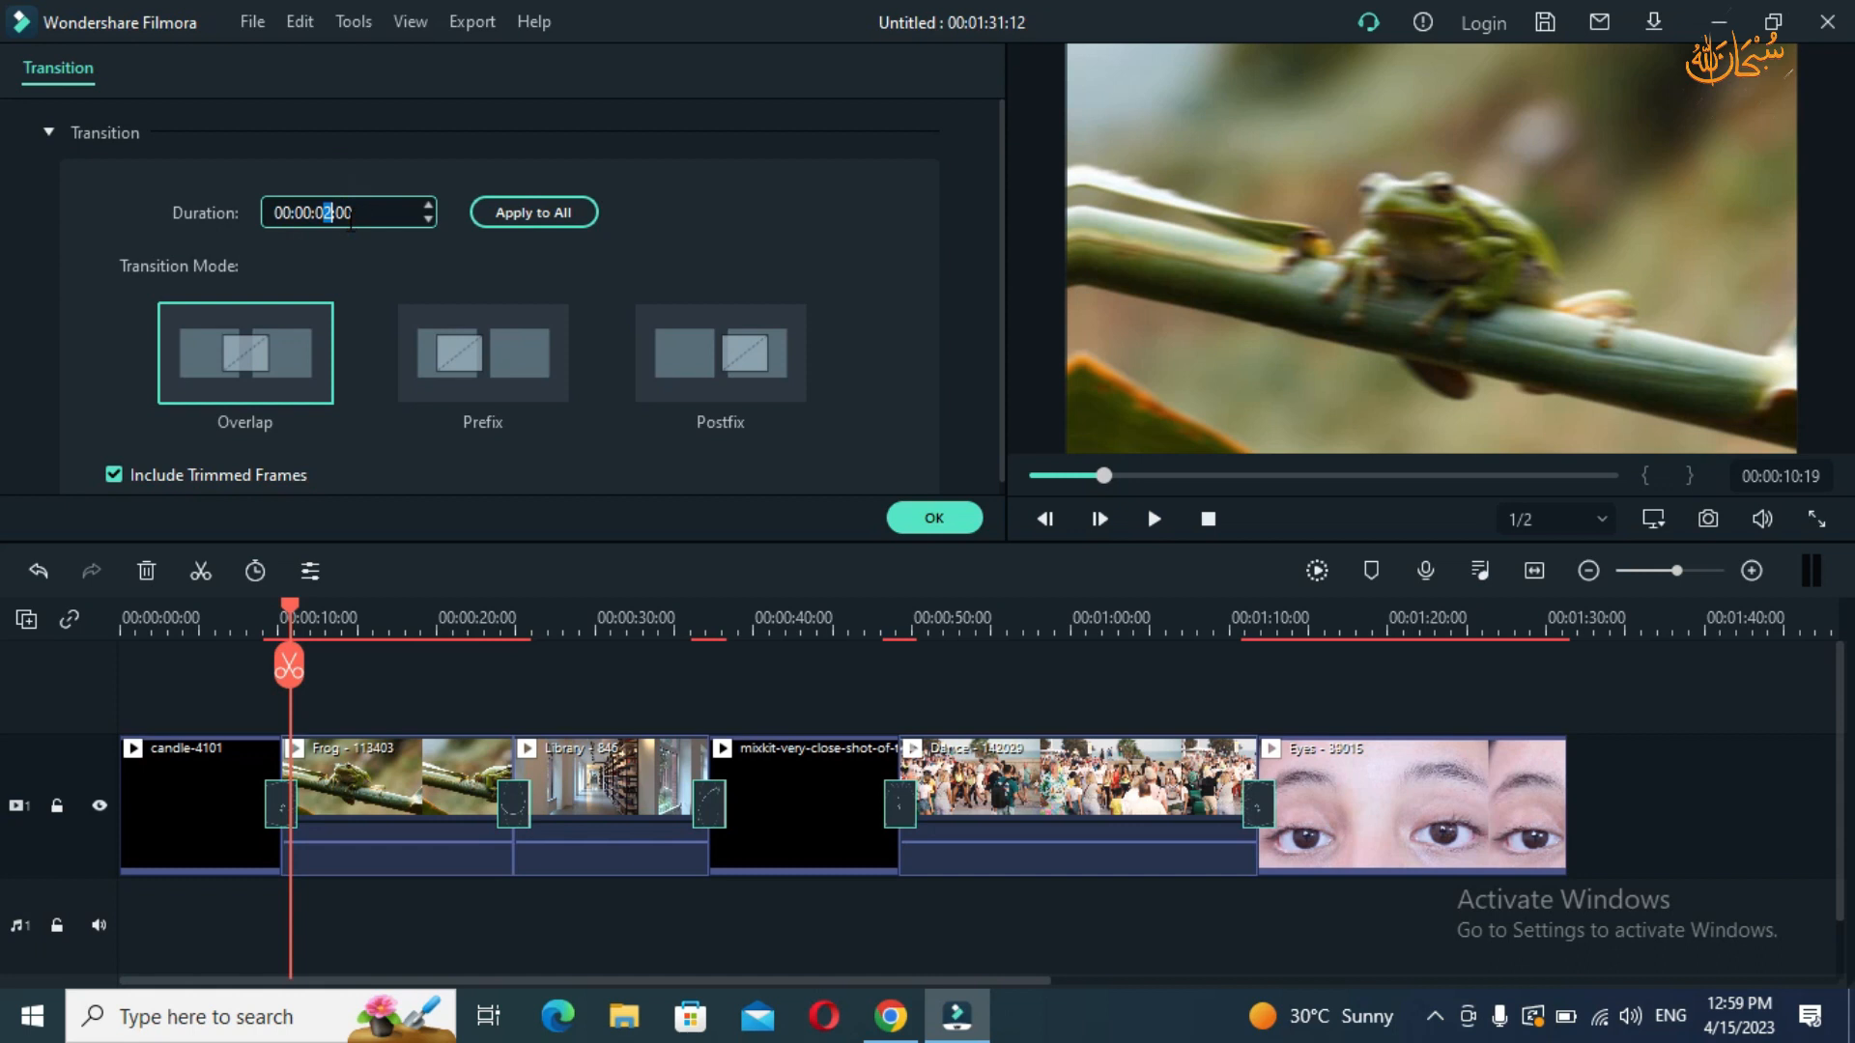
{"action": "type", "text": "1"}
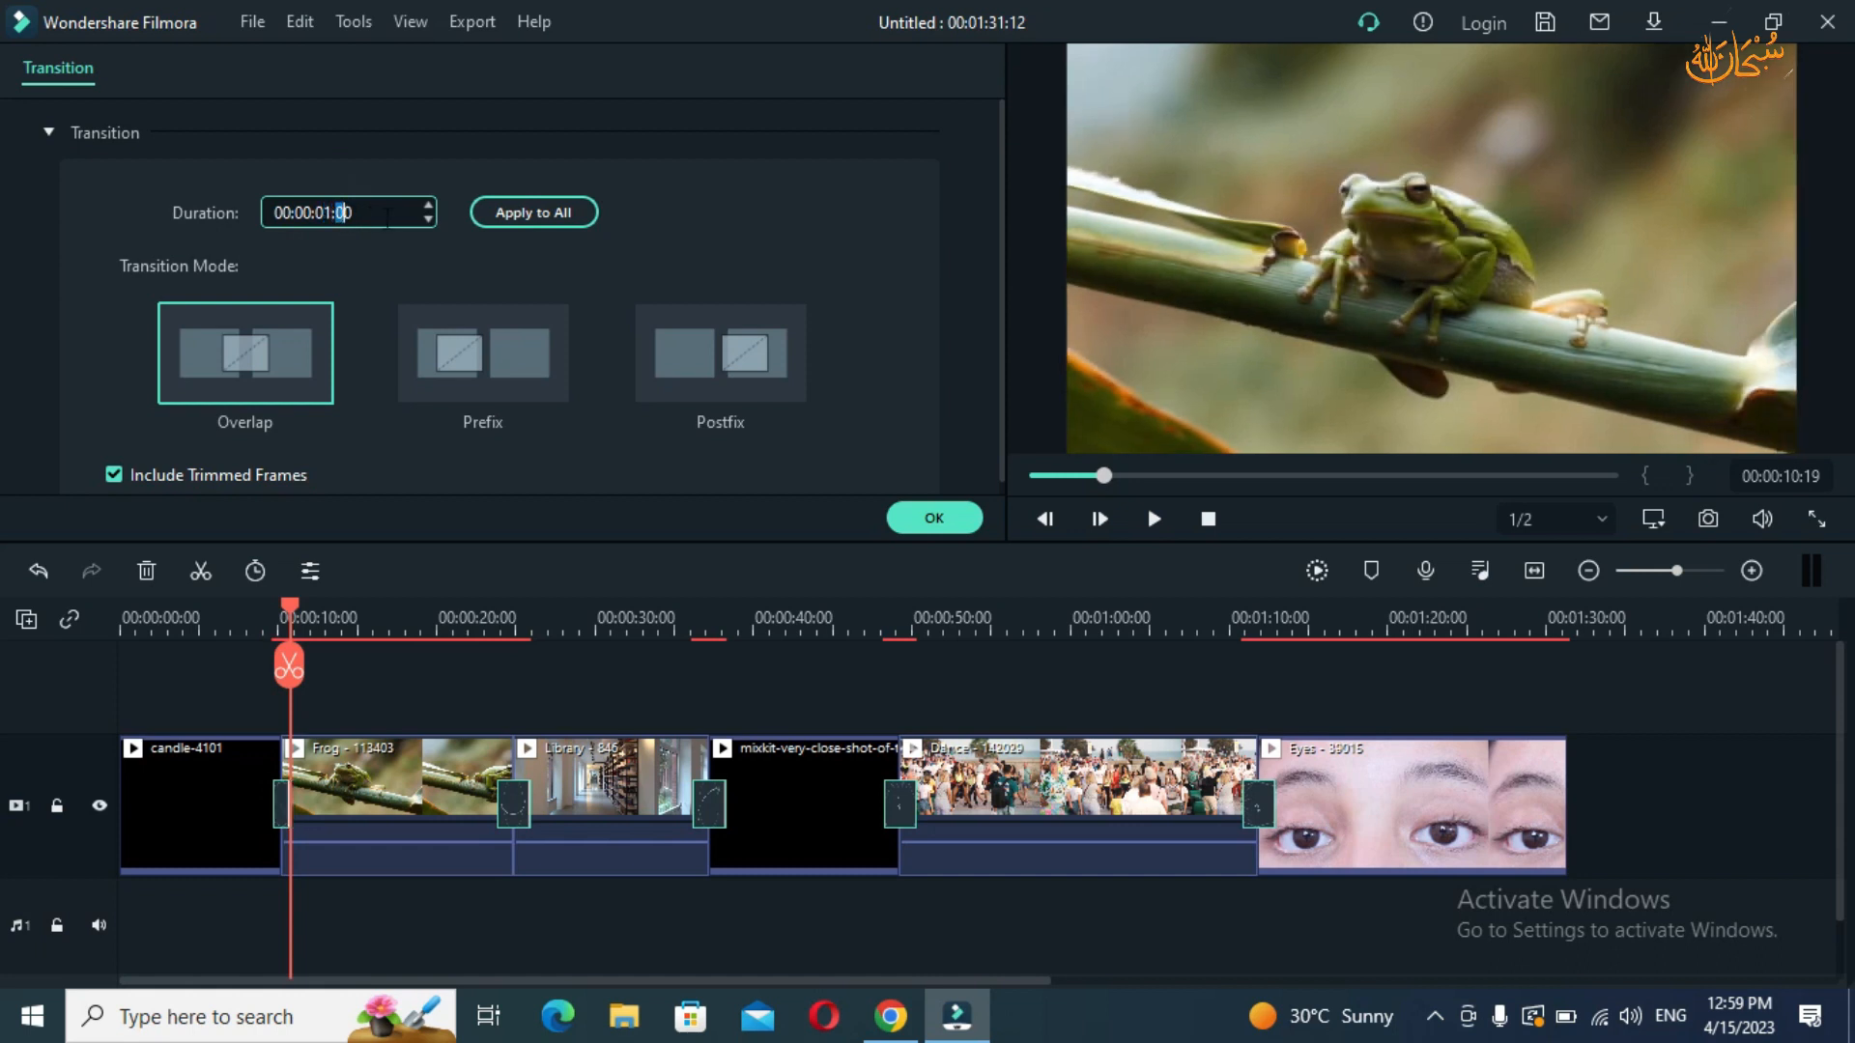
{"action": "left_click", "coordinate": [536, 213]}
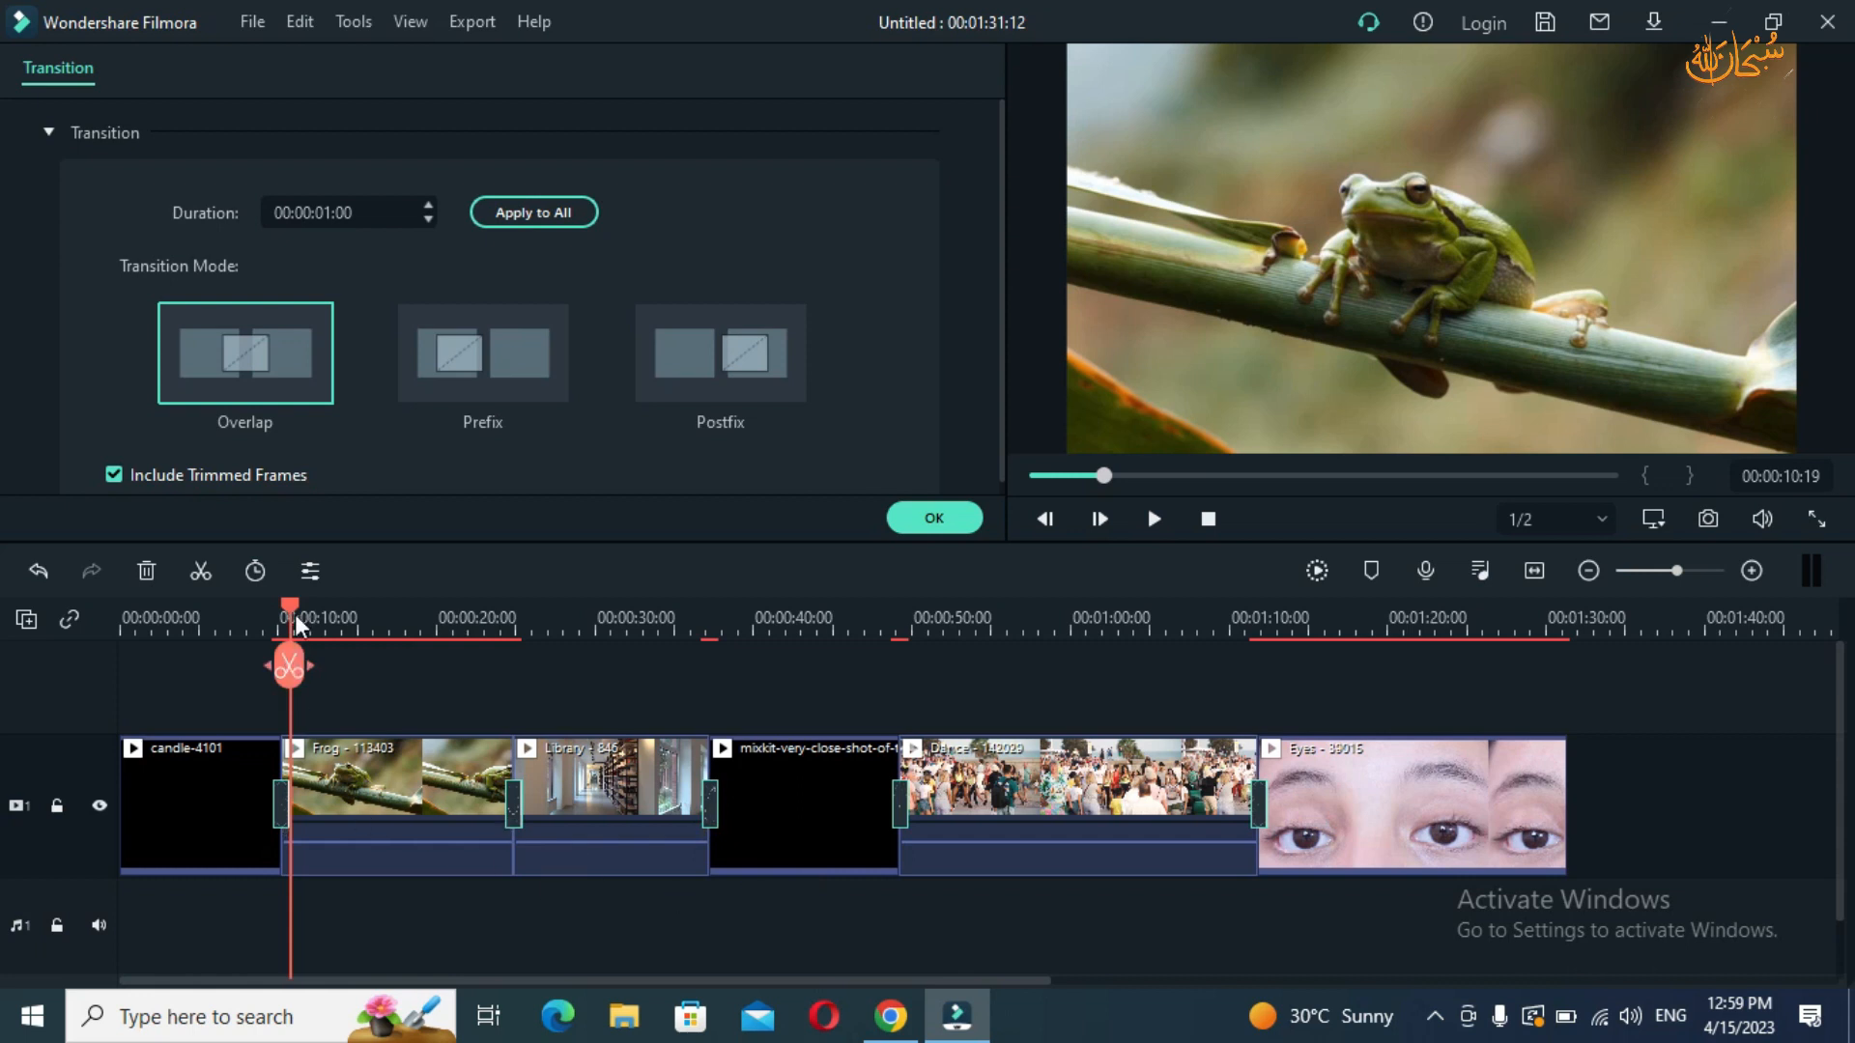
- Play the end of the candle clip into the Frog clip to preview the one-second transition in Overlap mode
{"action": "left_click_drag", "start_coordinate": [298, 619], "coordinate": [212, 648]}
{"action": "key", "text": "space"}
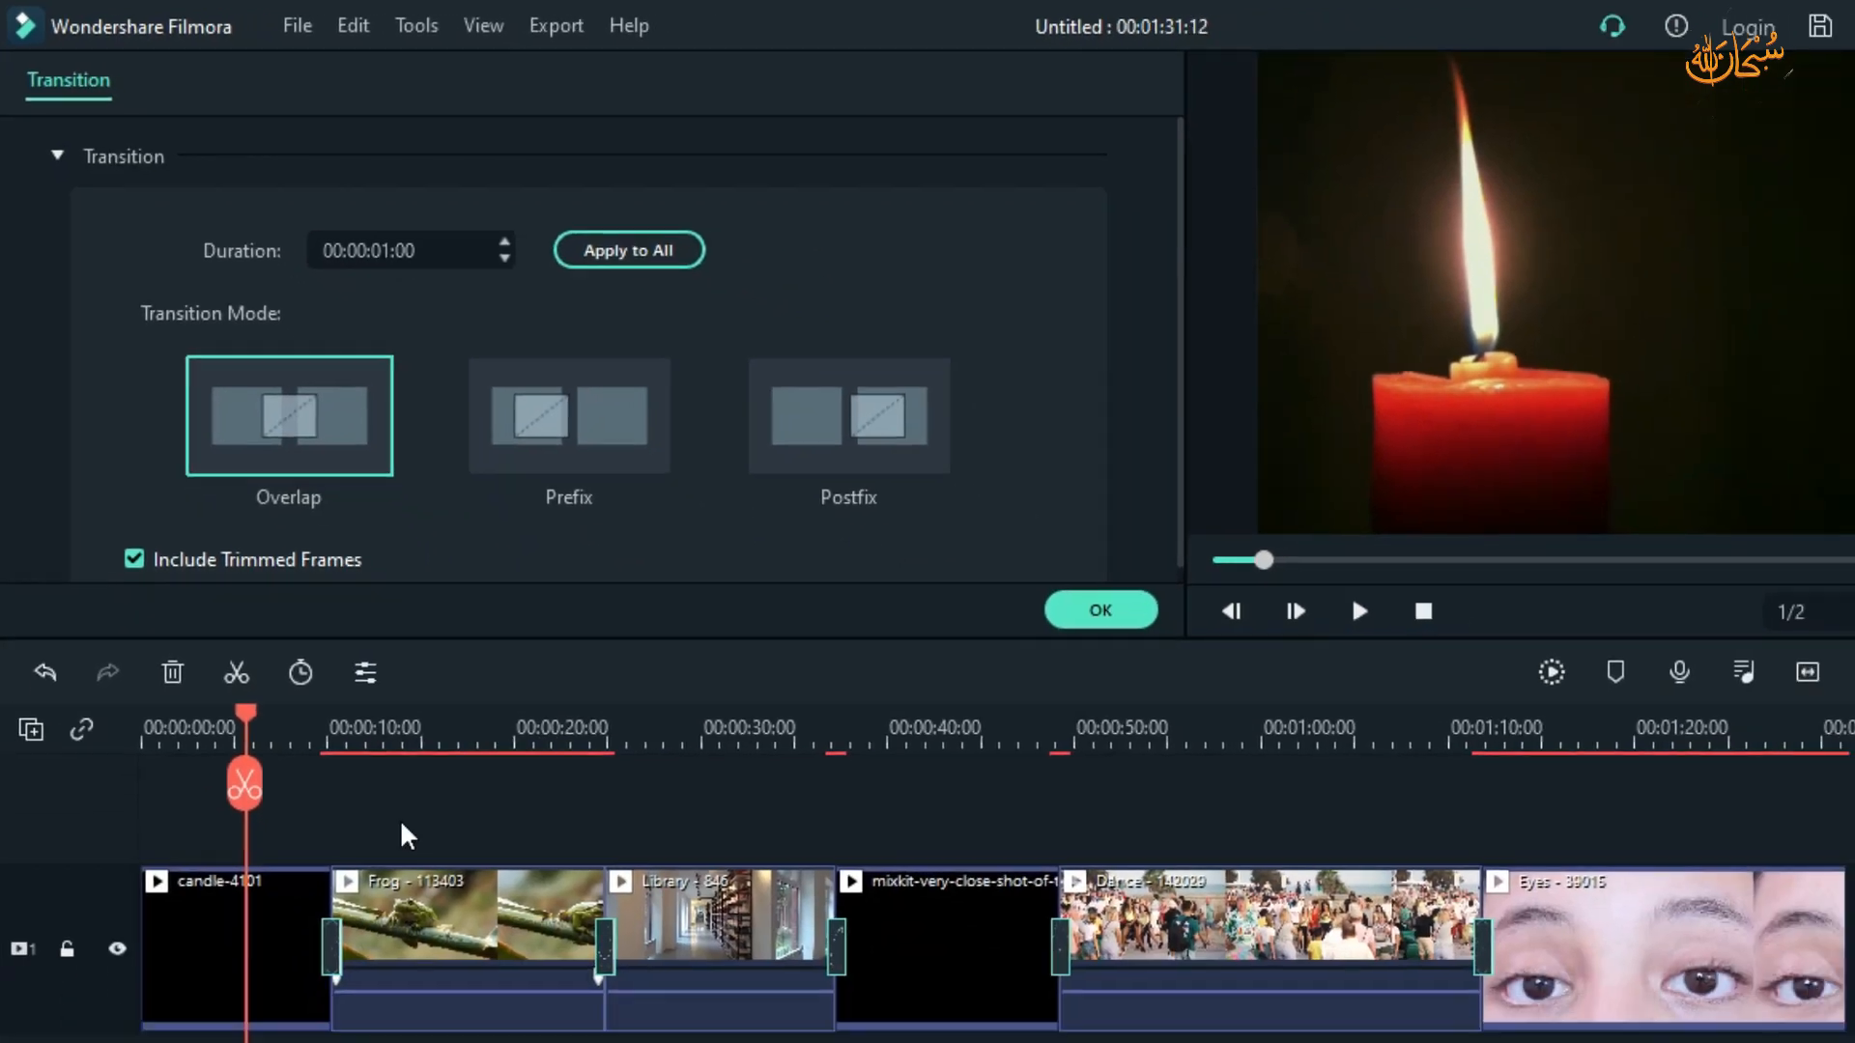
{"action": "left_click", "coordinate": [683, 592]}
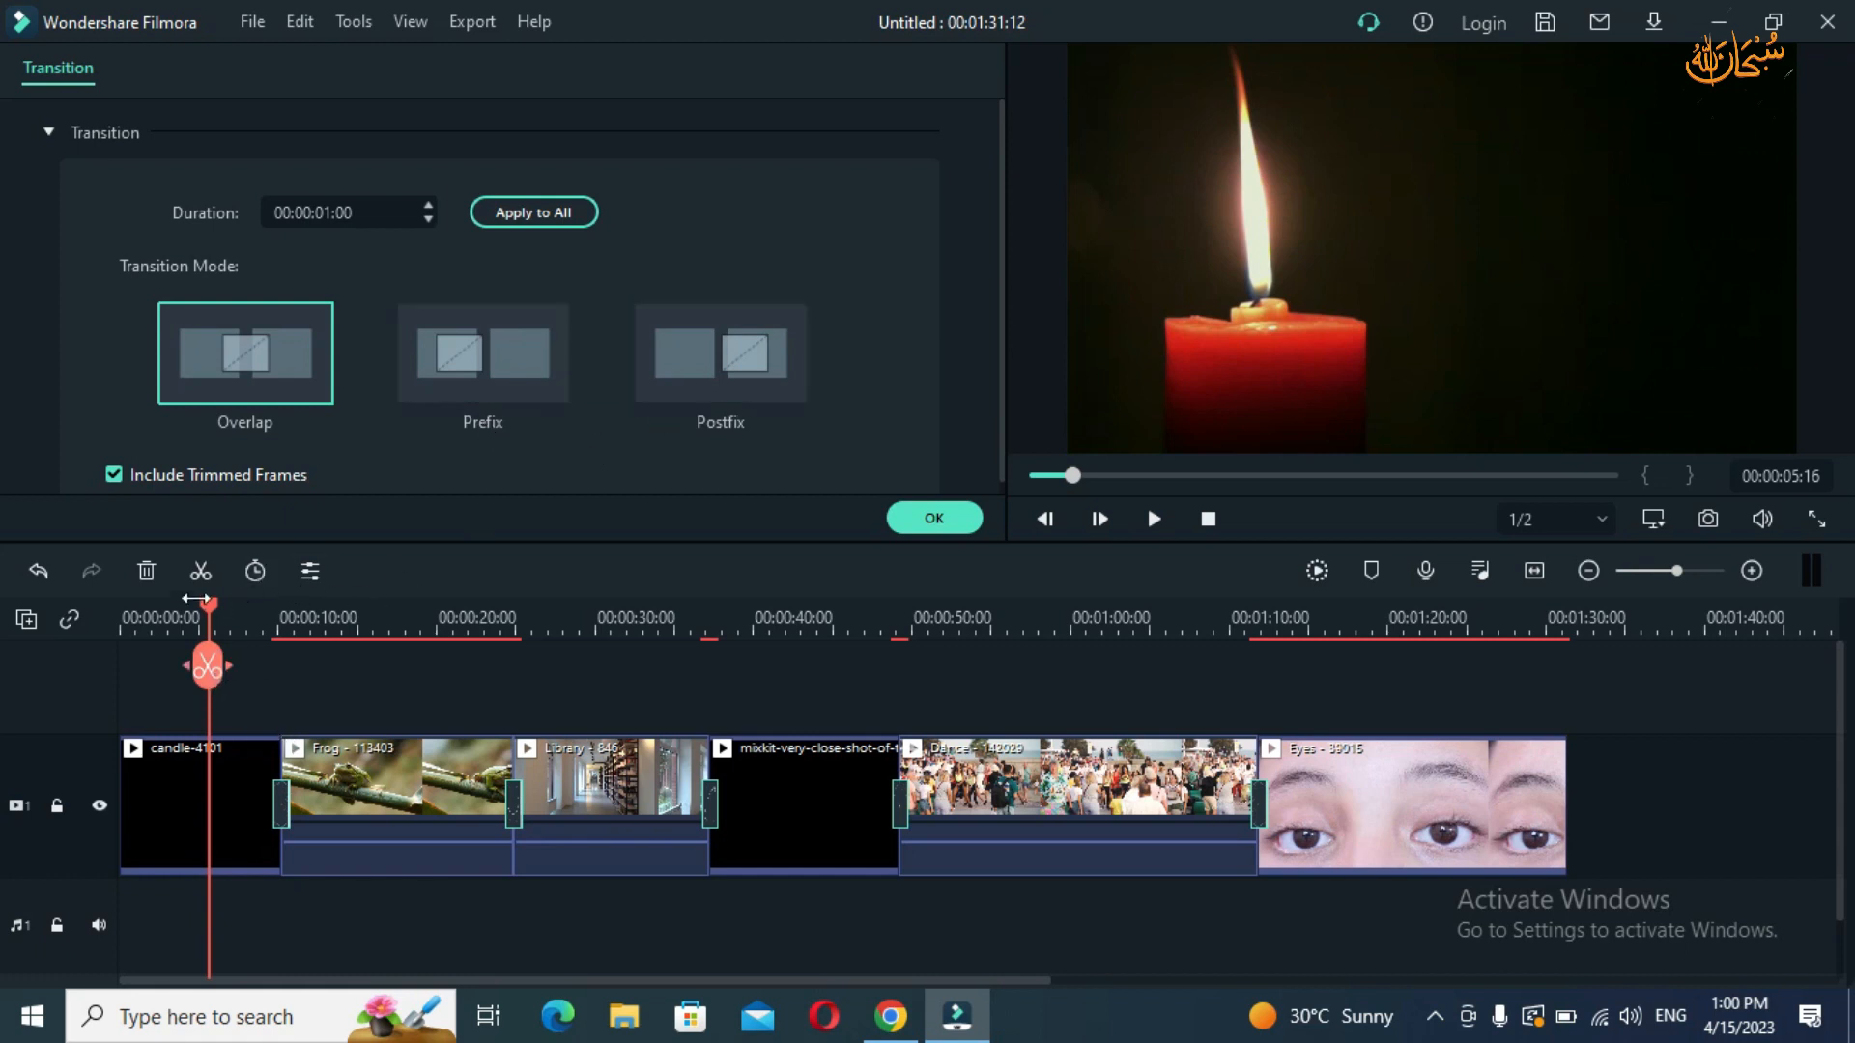
{"action": "left_click_drag", "start_coordinate": [213, 601], "coordinate": [271, 628]}
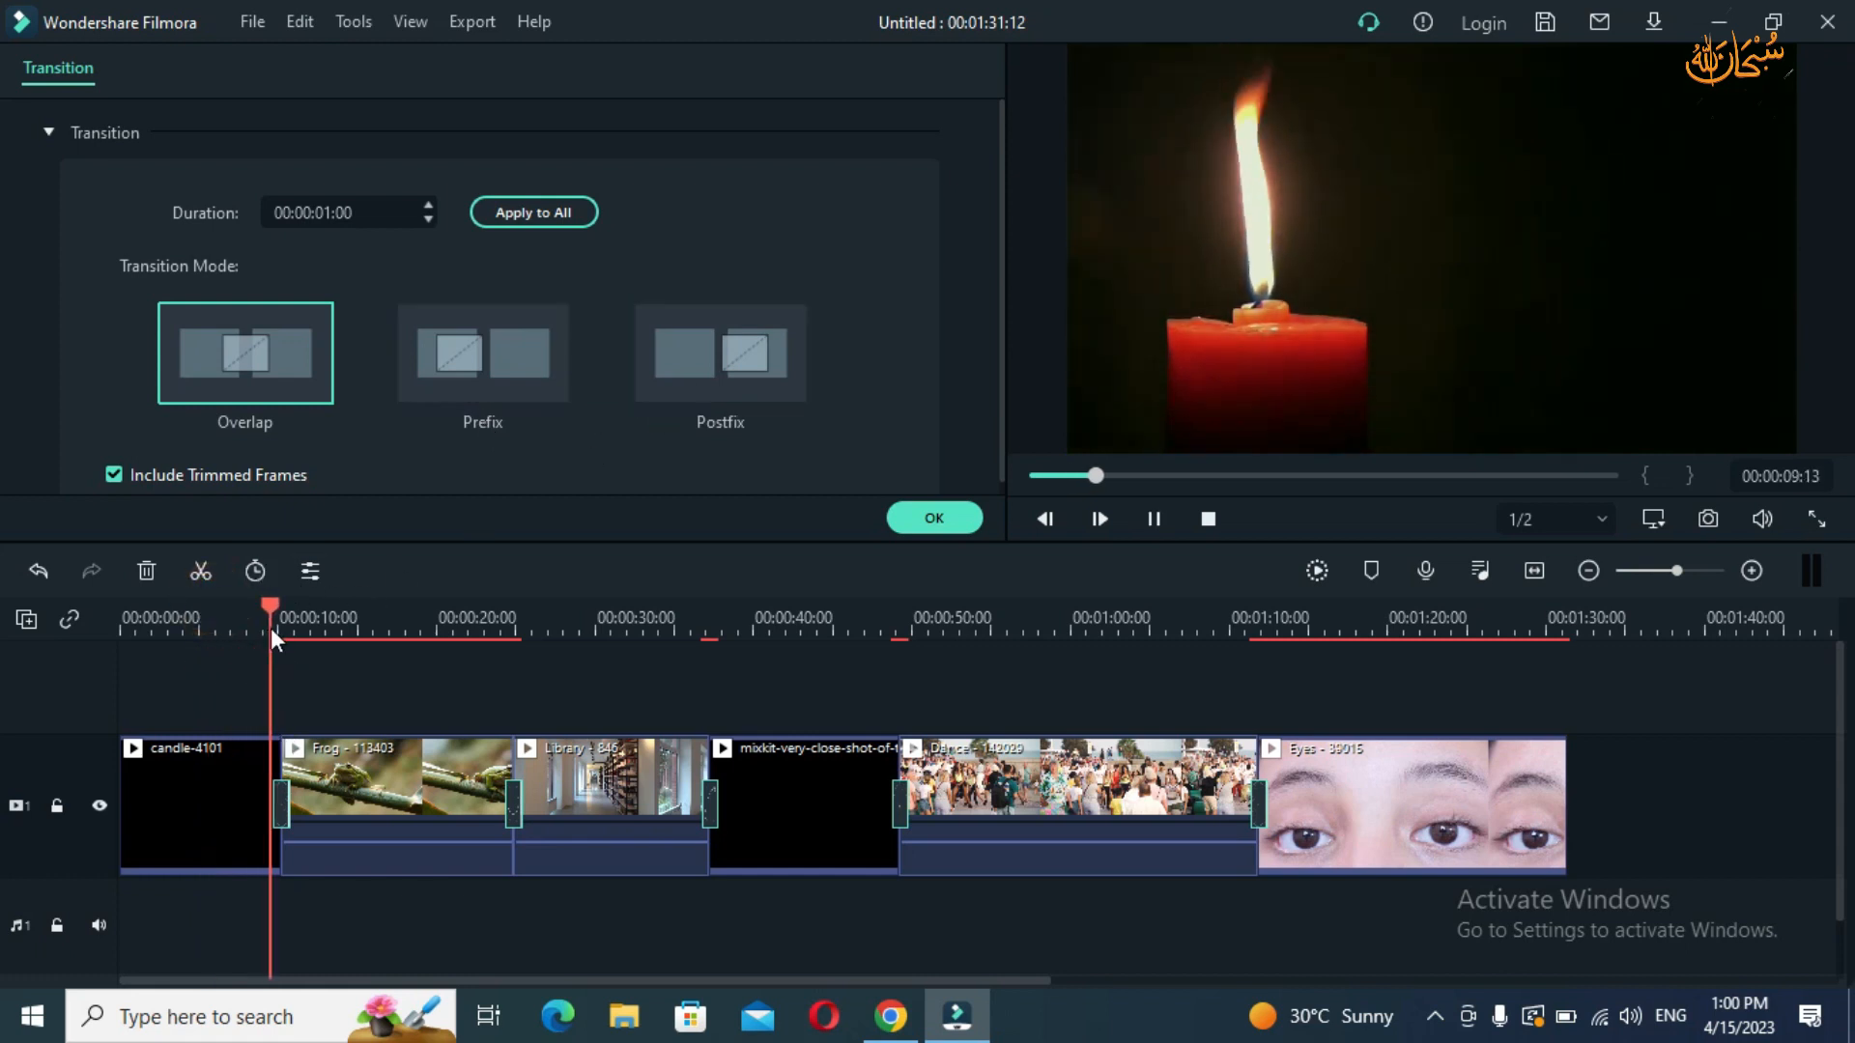
{"action": "key", "text": "space"}
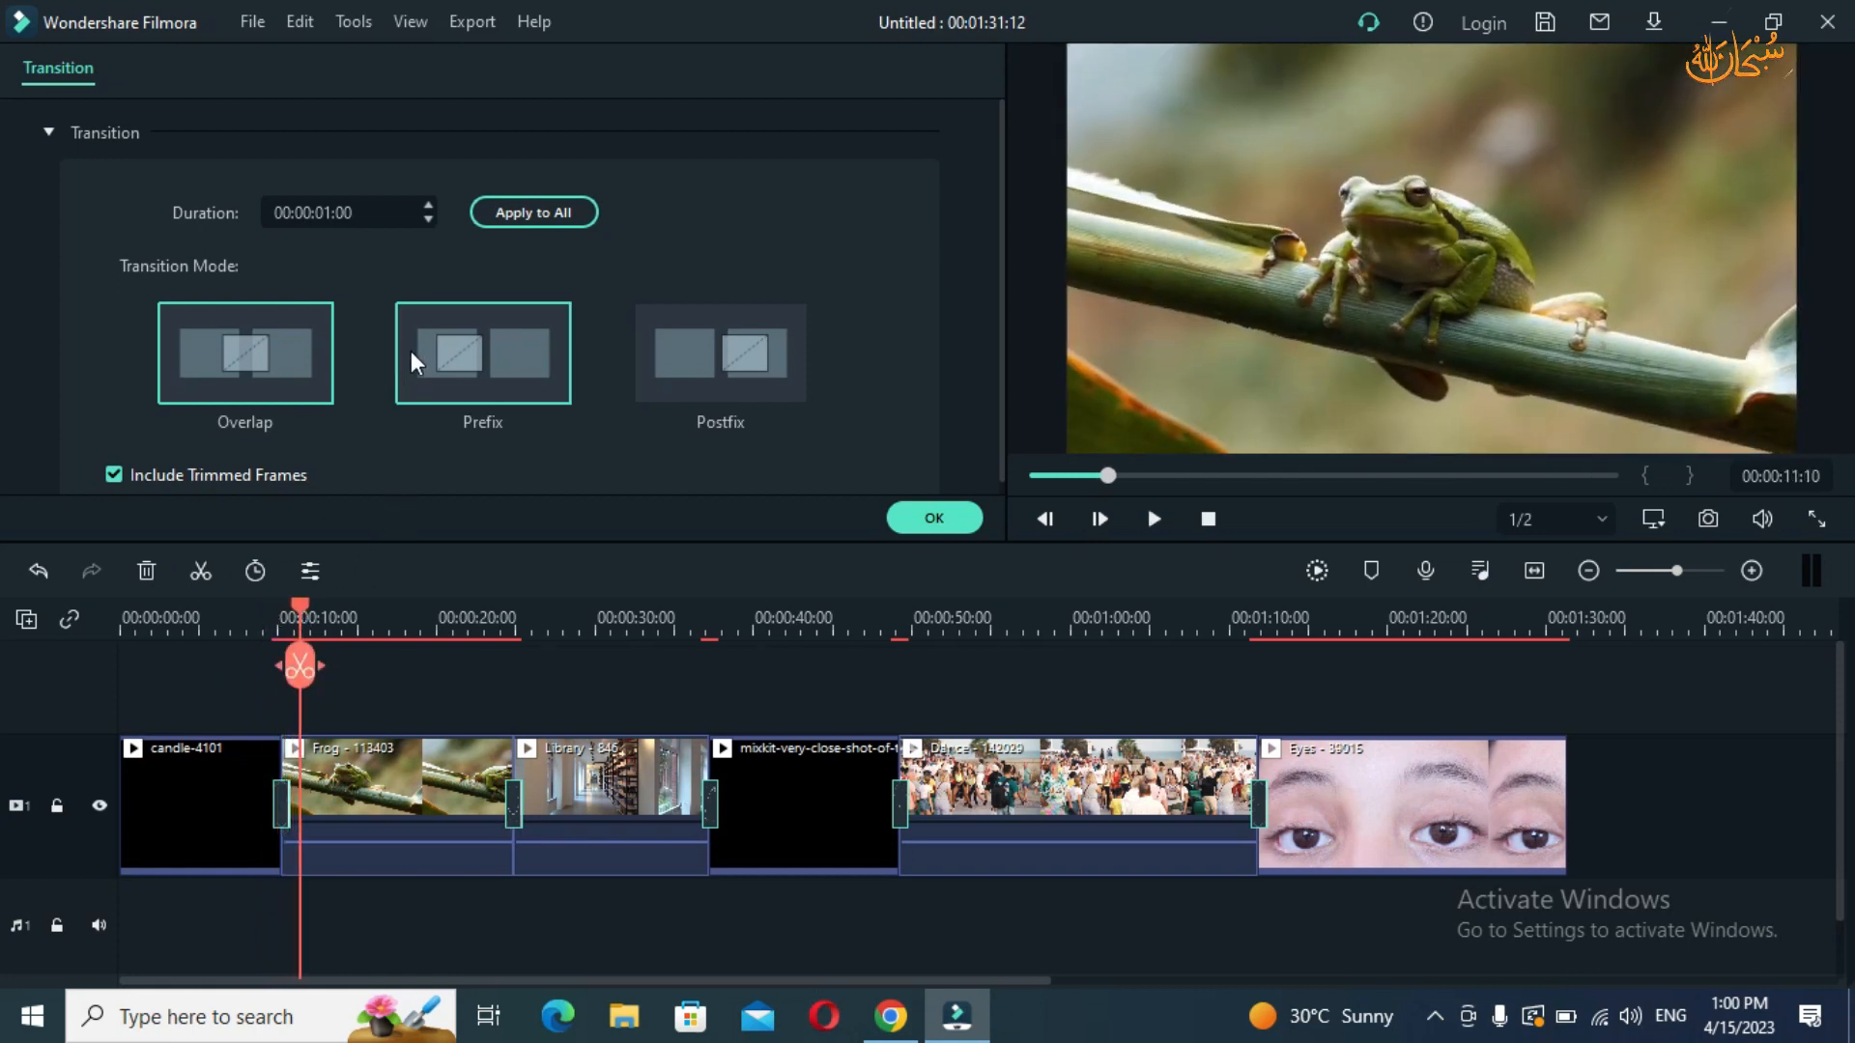
- Switch the transition between the candle and Frog clips to Prefix mode and place the playhead before it
{"action": "left_click", "coordinate": [448, 362]}
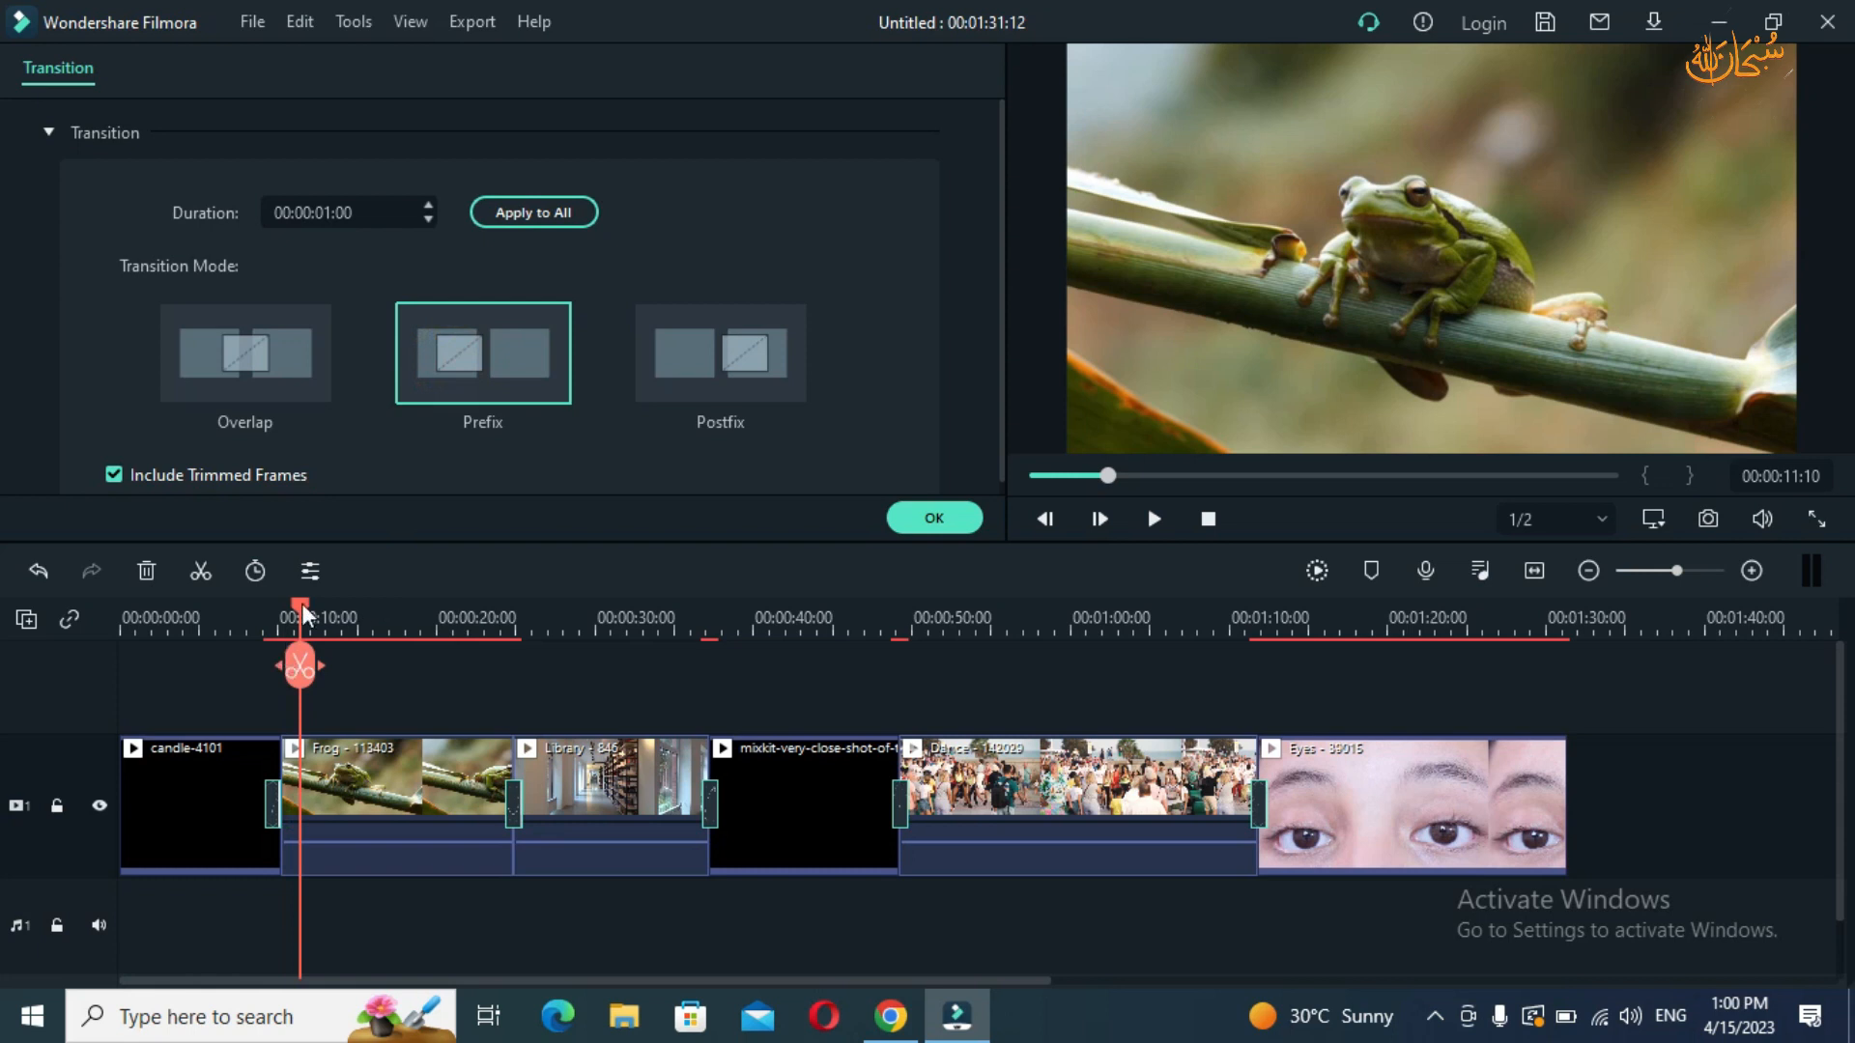
{"action": "left_click_drag", "start_coordinate": [303, 616], "coordinate": [249, 653]}
{"action": "left_click_drag", "start_coordinate": [364, 626], "coordinate": [1197, 597]}
- Move the transition back over the candle and Frog cut so it uses Overlap mode, and play across it
{"action": "left_click_drag", "start_coordinate": [601, 815], "coordinate": [641, 799]}
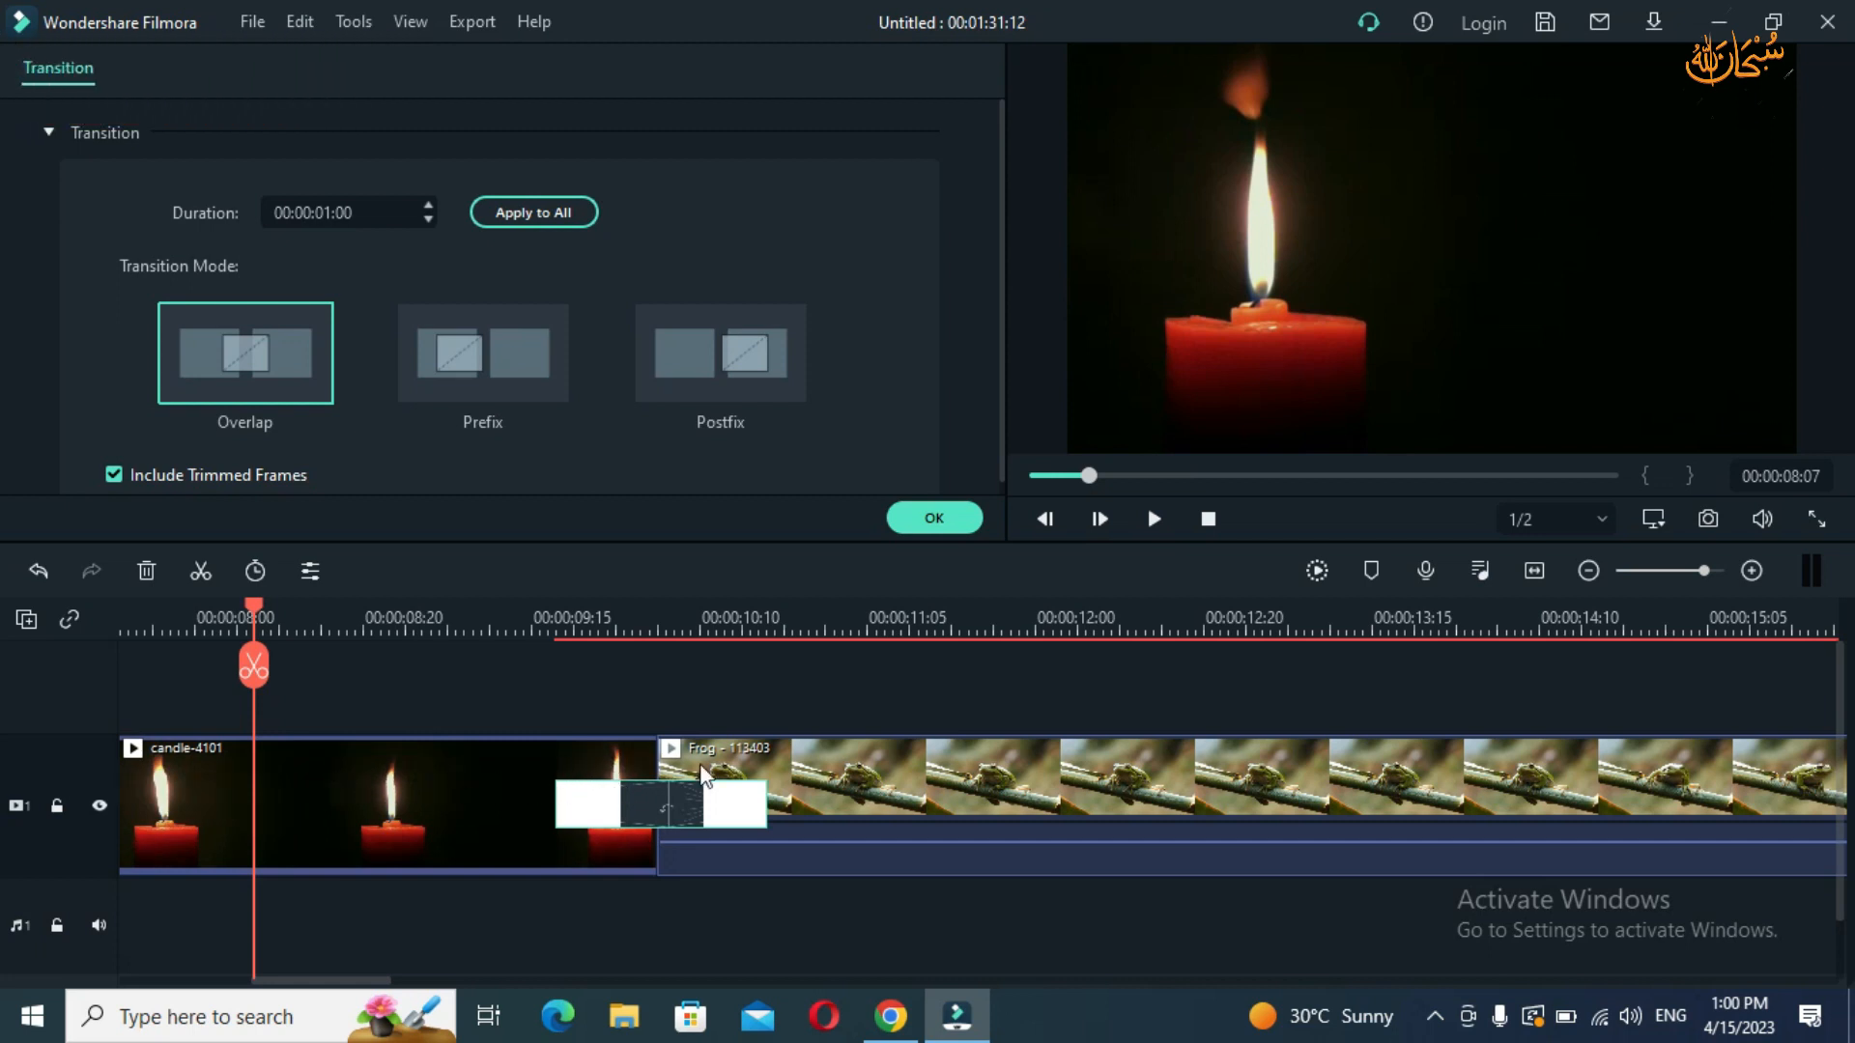
{"action": "key", "text": "space"}
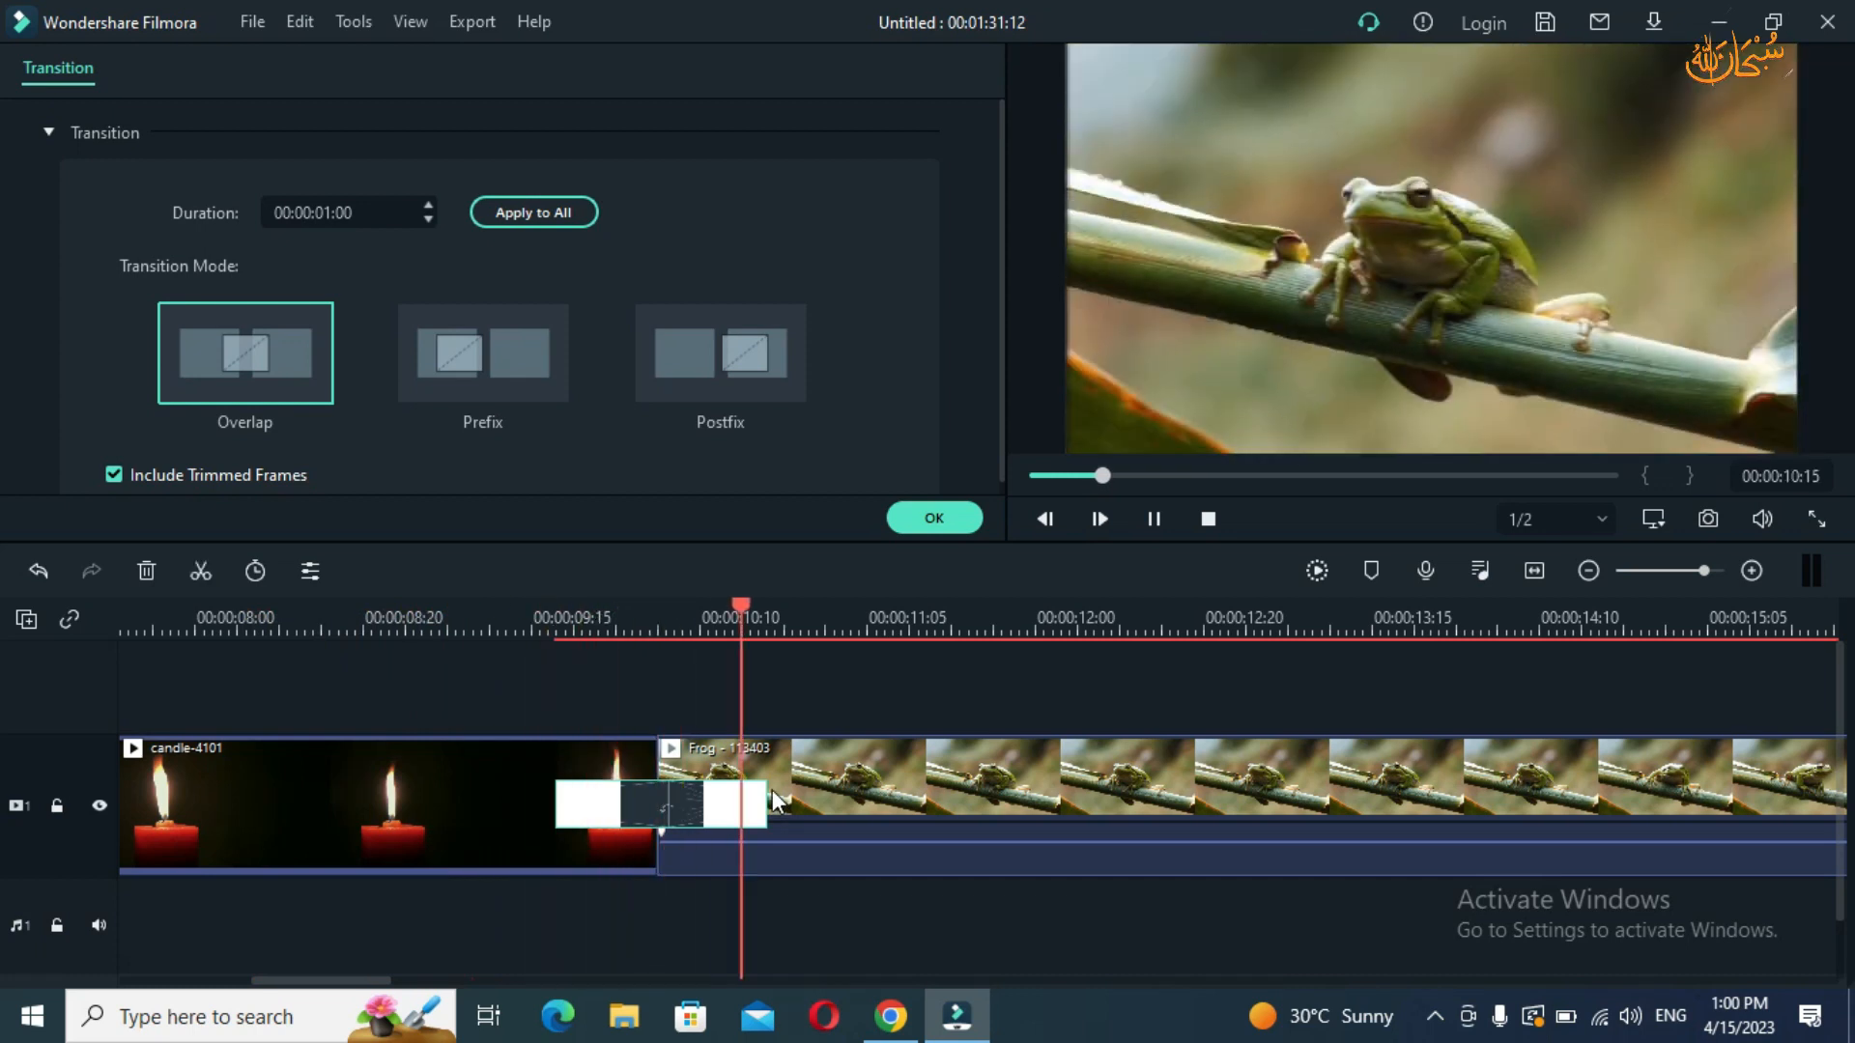
{"action": "key", "text": "space"}
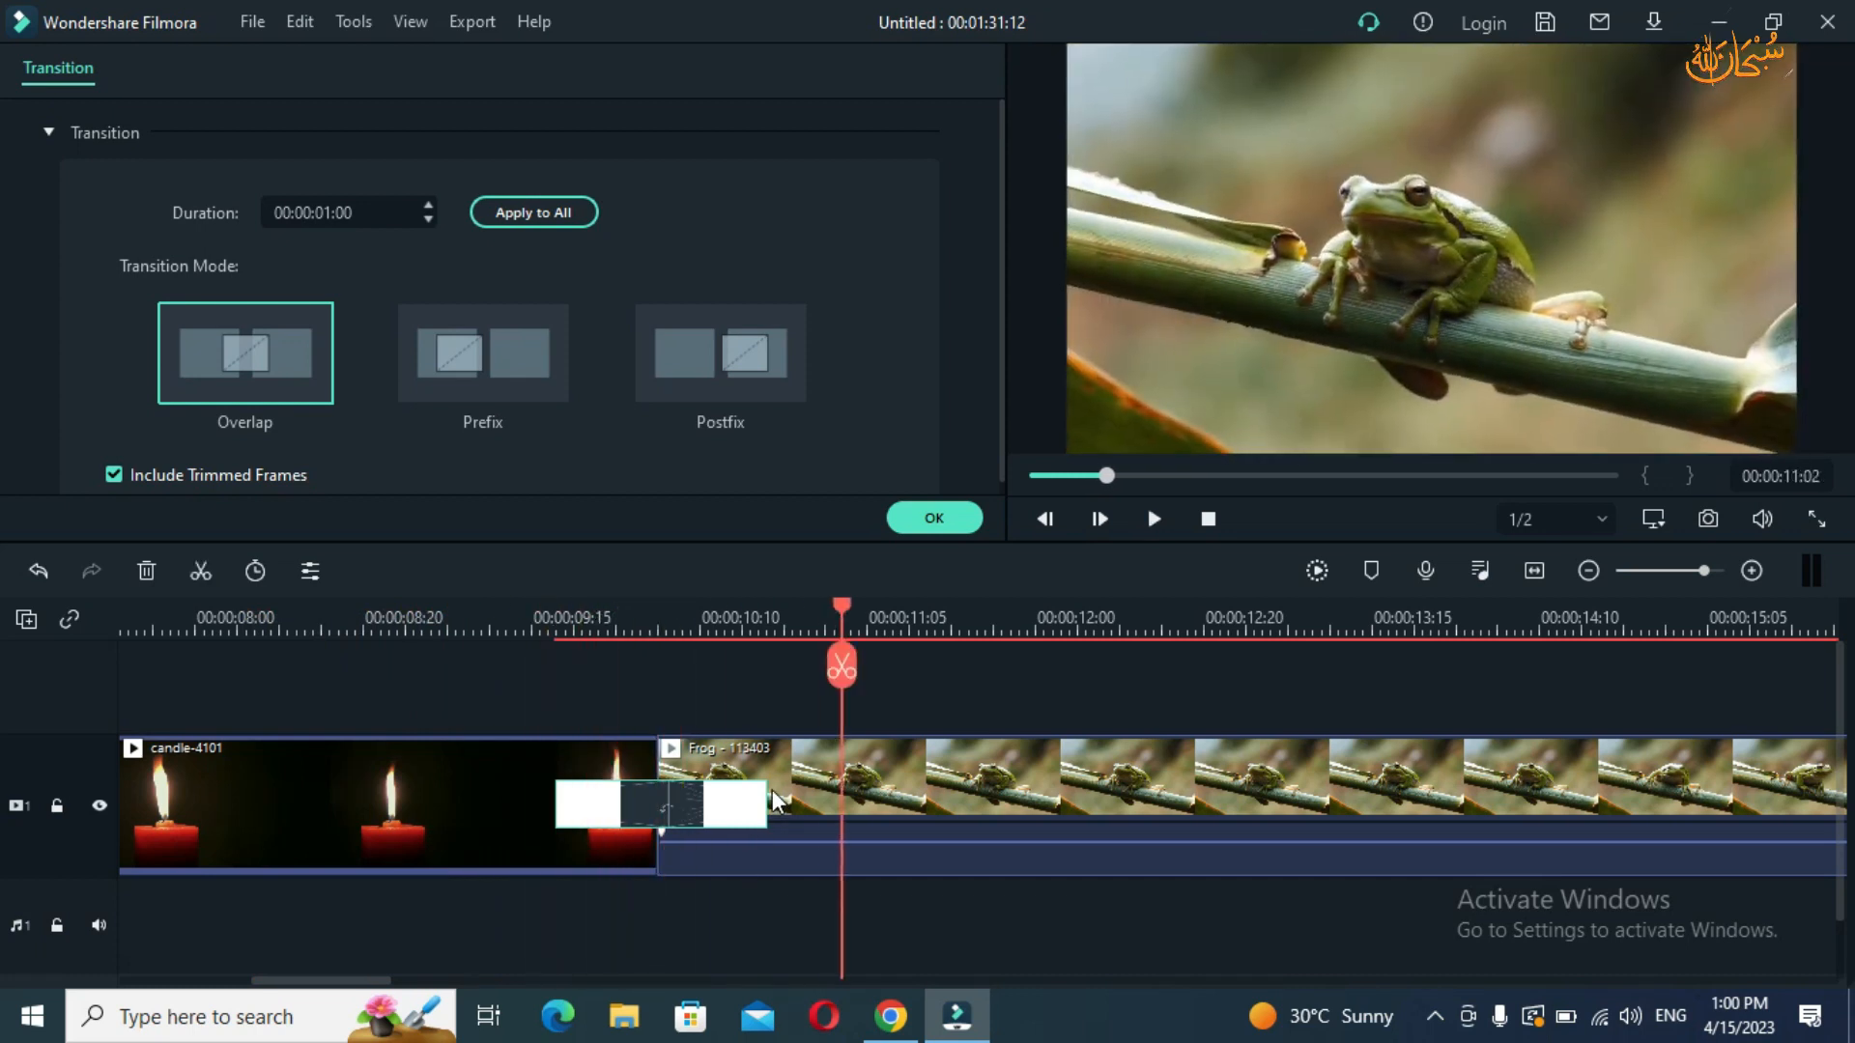
- Switch the transition between the candle and Frog clips to Prefix mode and play across it
{"action": "left_click", "coordinate": [504, 383]}
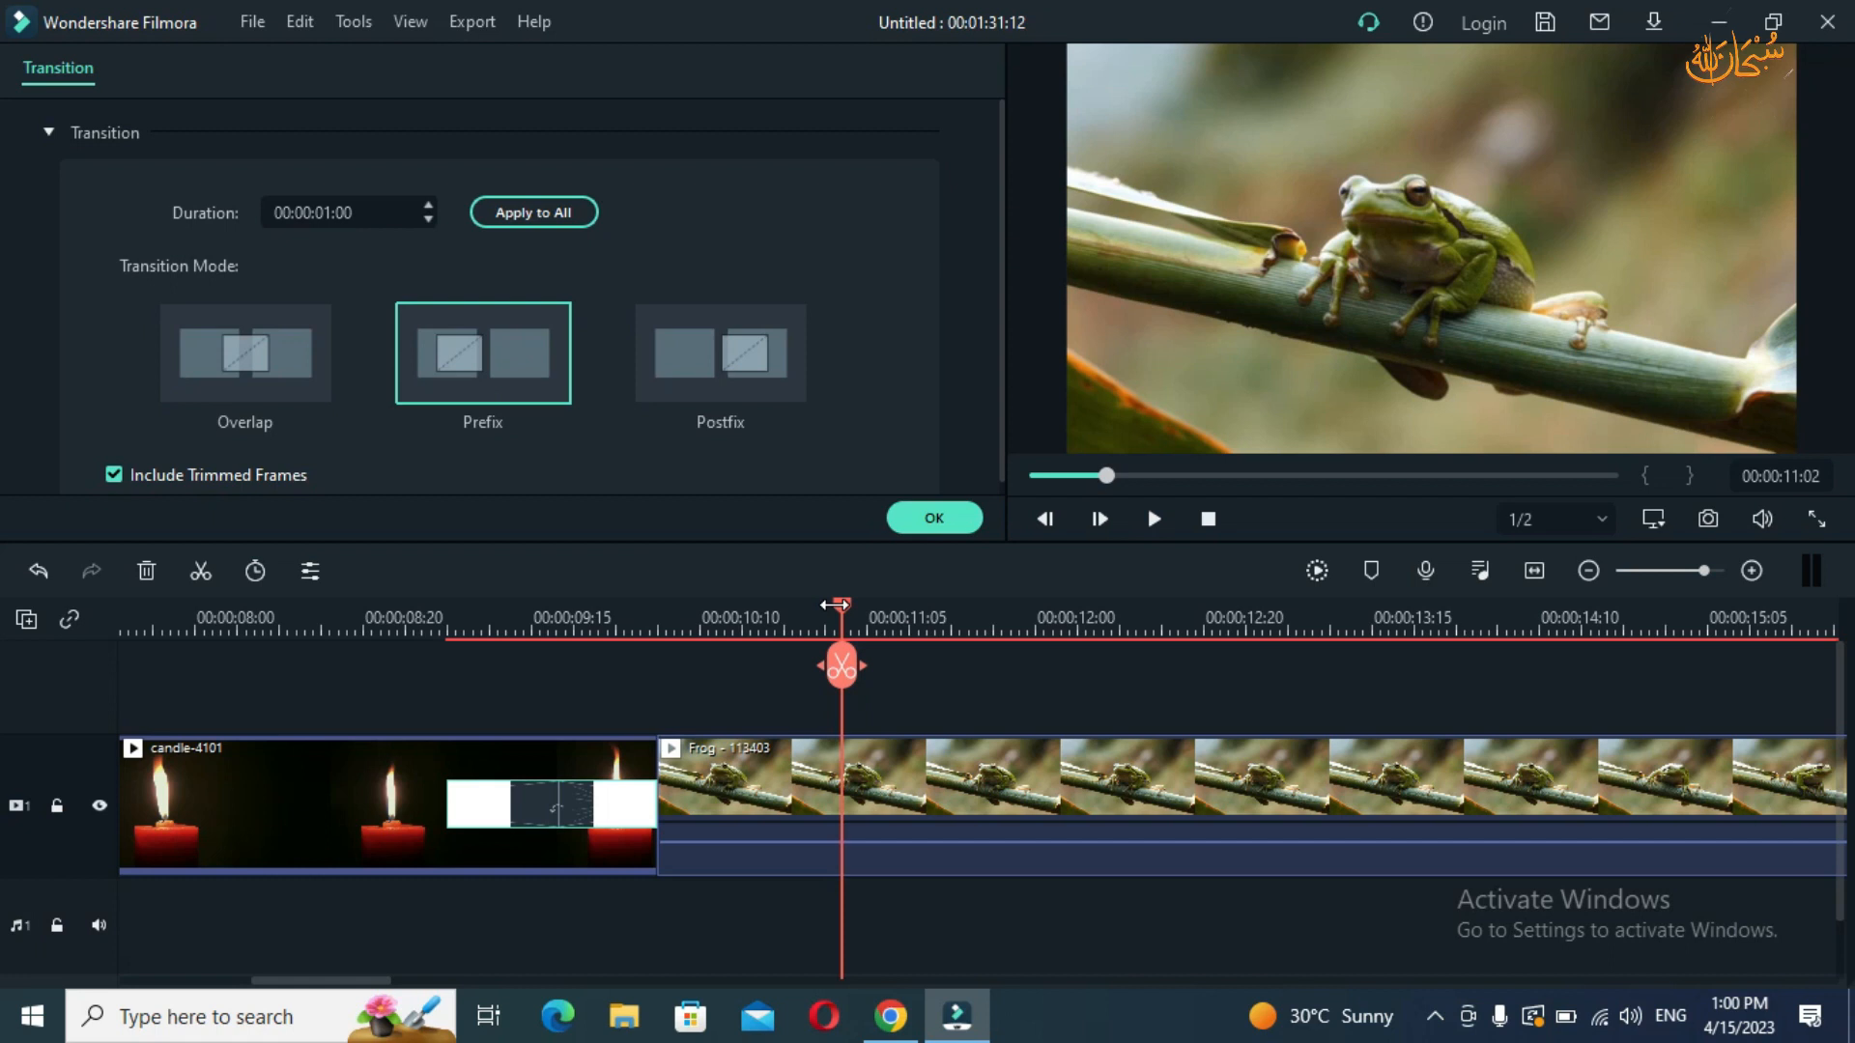
{"action": "left_click_drag", "start_coordinate": [837, 605], "coordinate": [448, 669]}
{"action": "key", "text": "space"}
{"action": "key", "text": "space"}
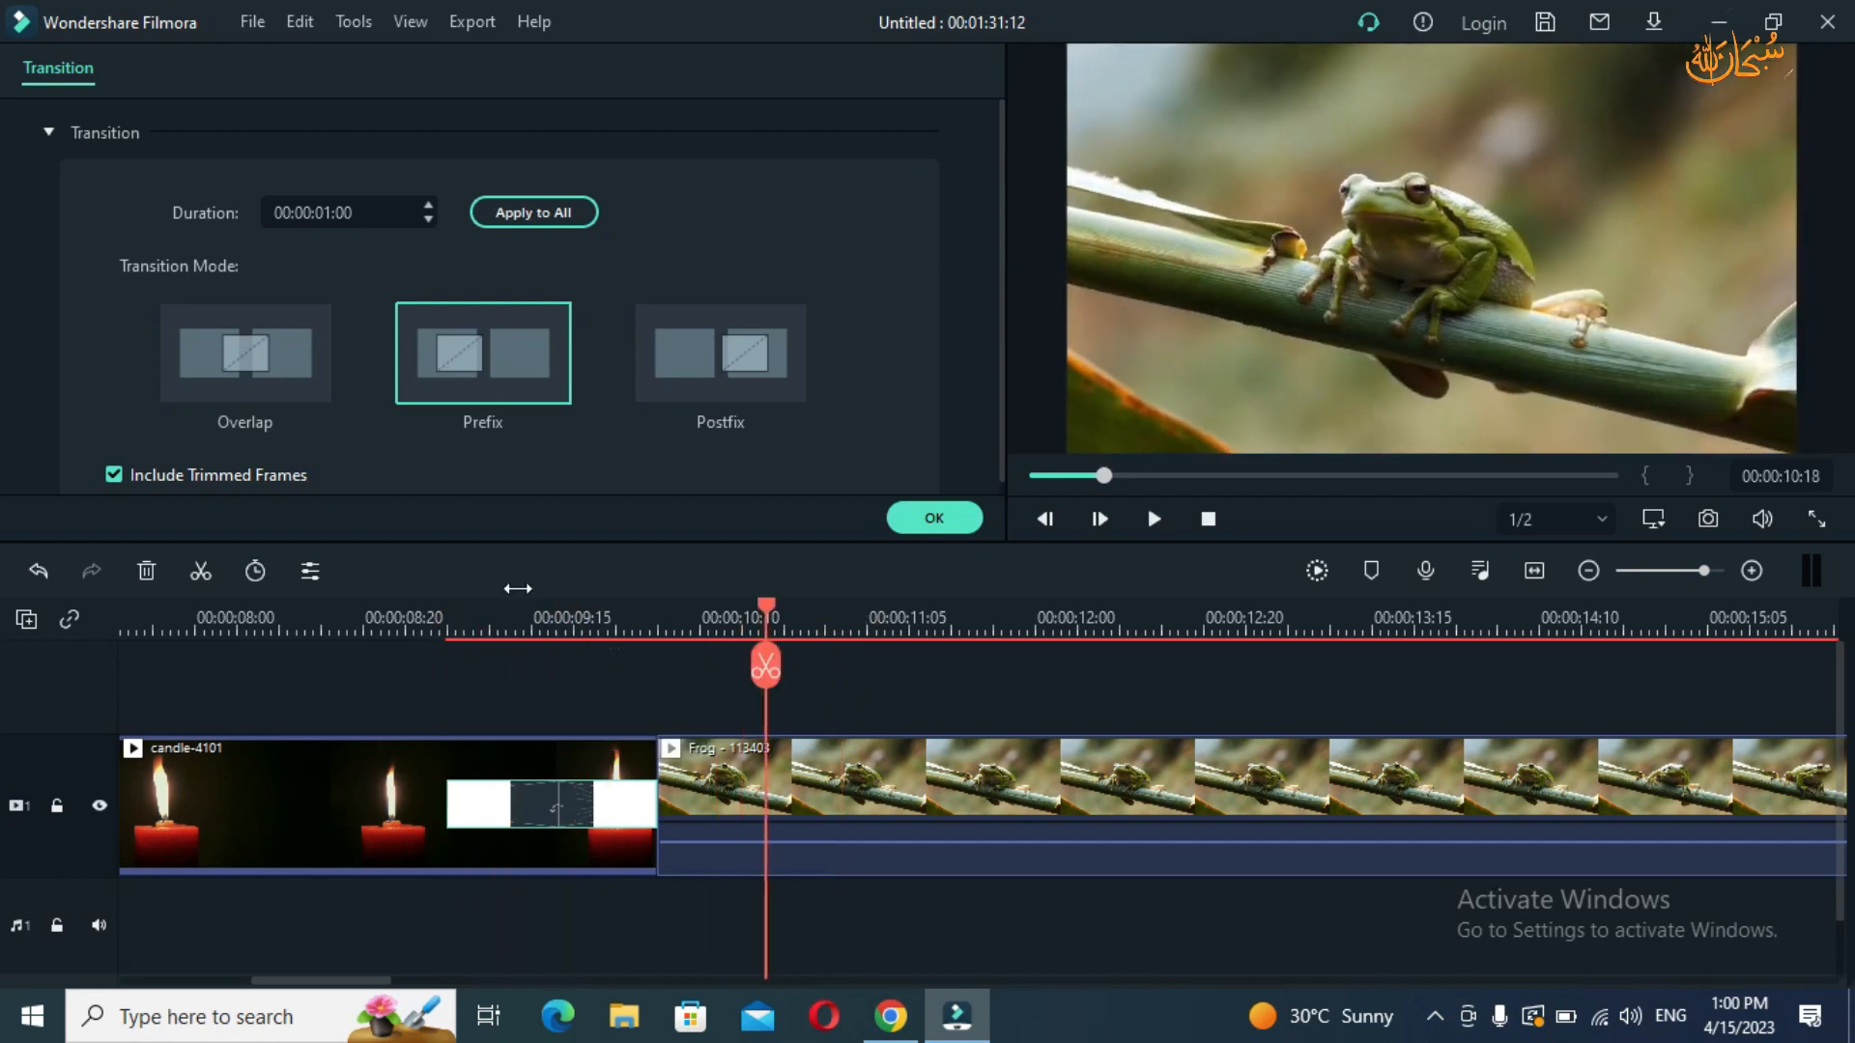
- Change the candle and Frog transition to Postfix mode and preview it from the end of the candle clip
{"action": "left_click", "coordinate": [726, 385]}
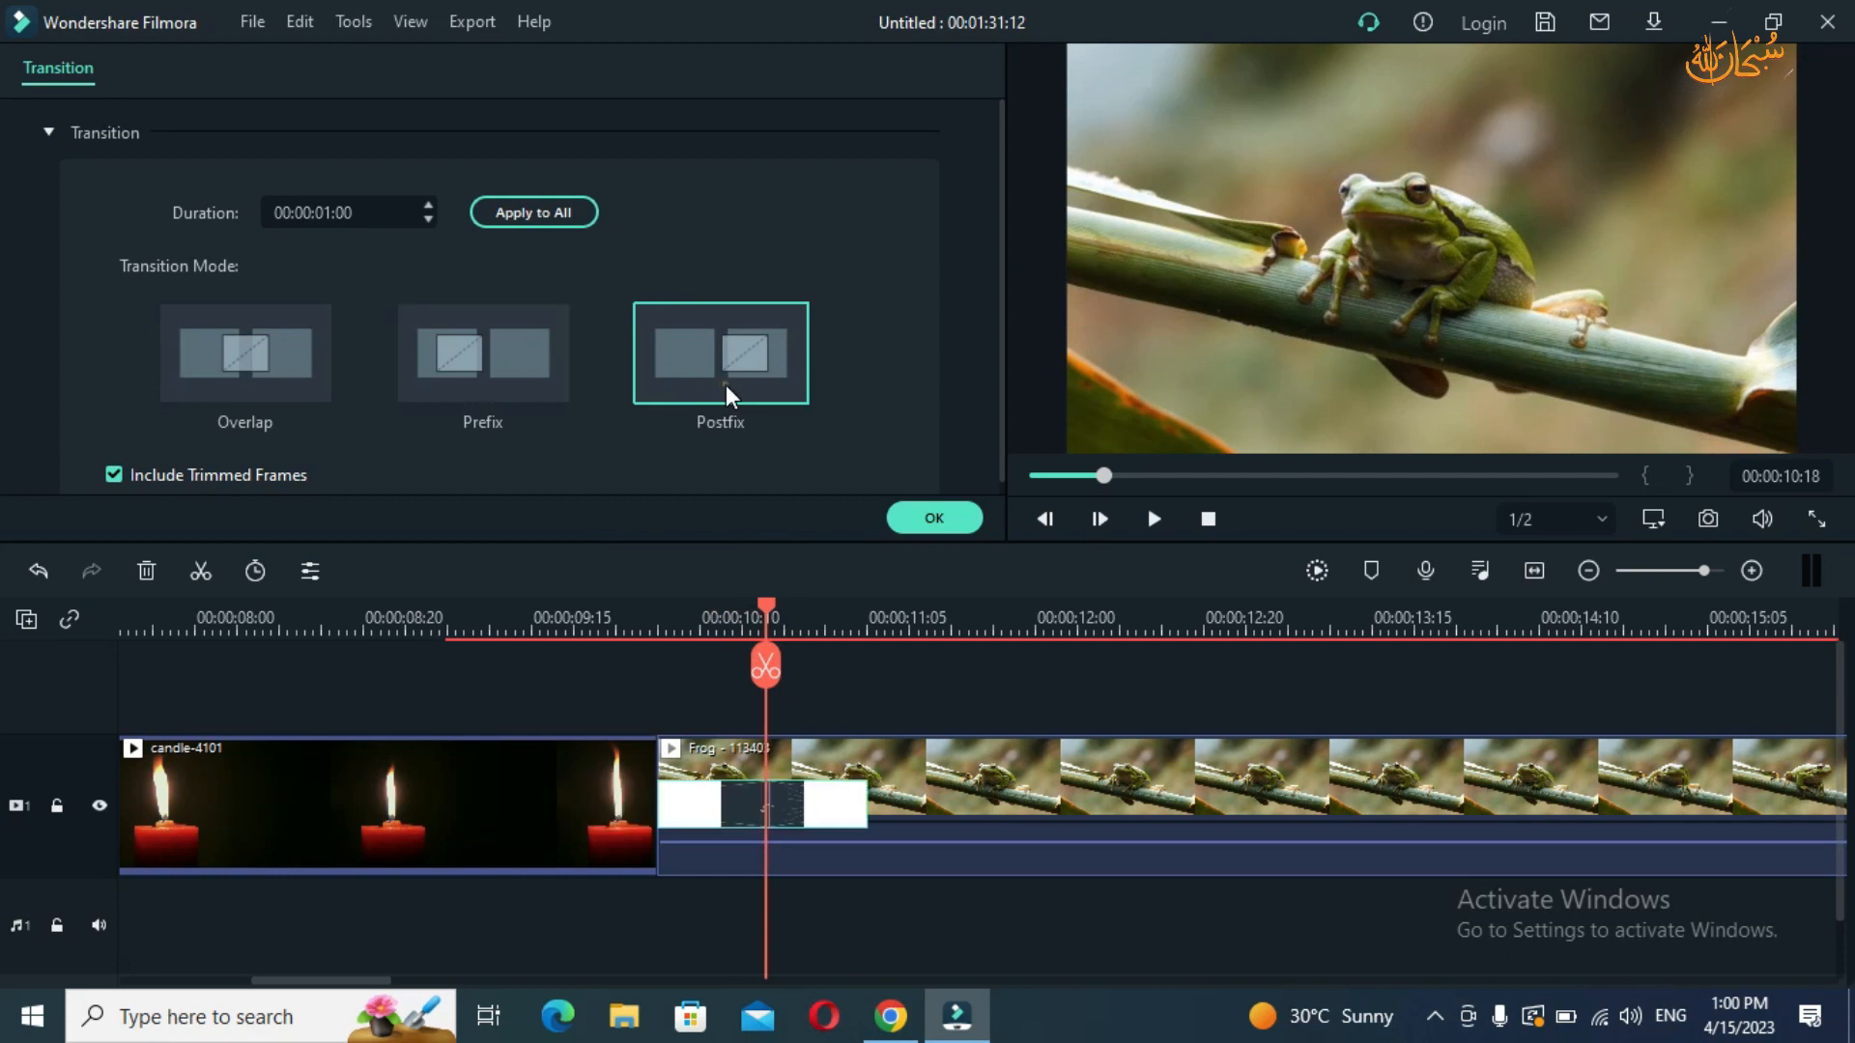
{"action": "left_click_drag", "start_coordinate": [769, 612], "coordinate": [512, 675]}
{"action": "key", "text": "space"}
{"action": "key", "text": "space"}
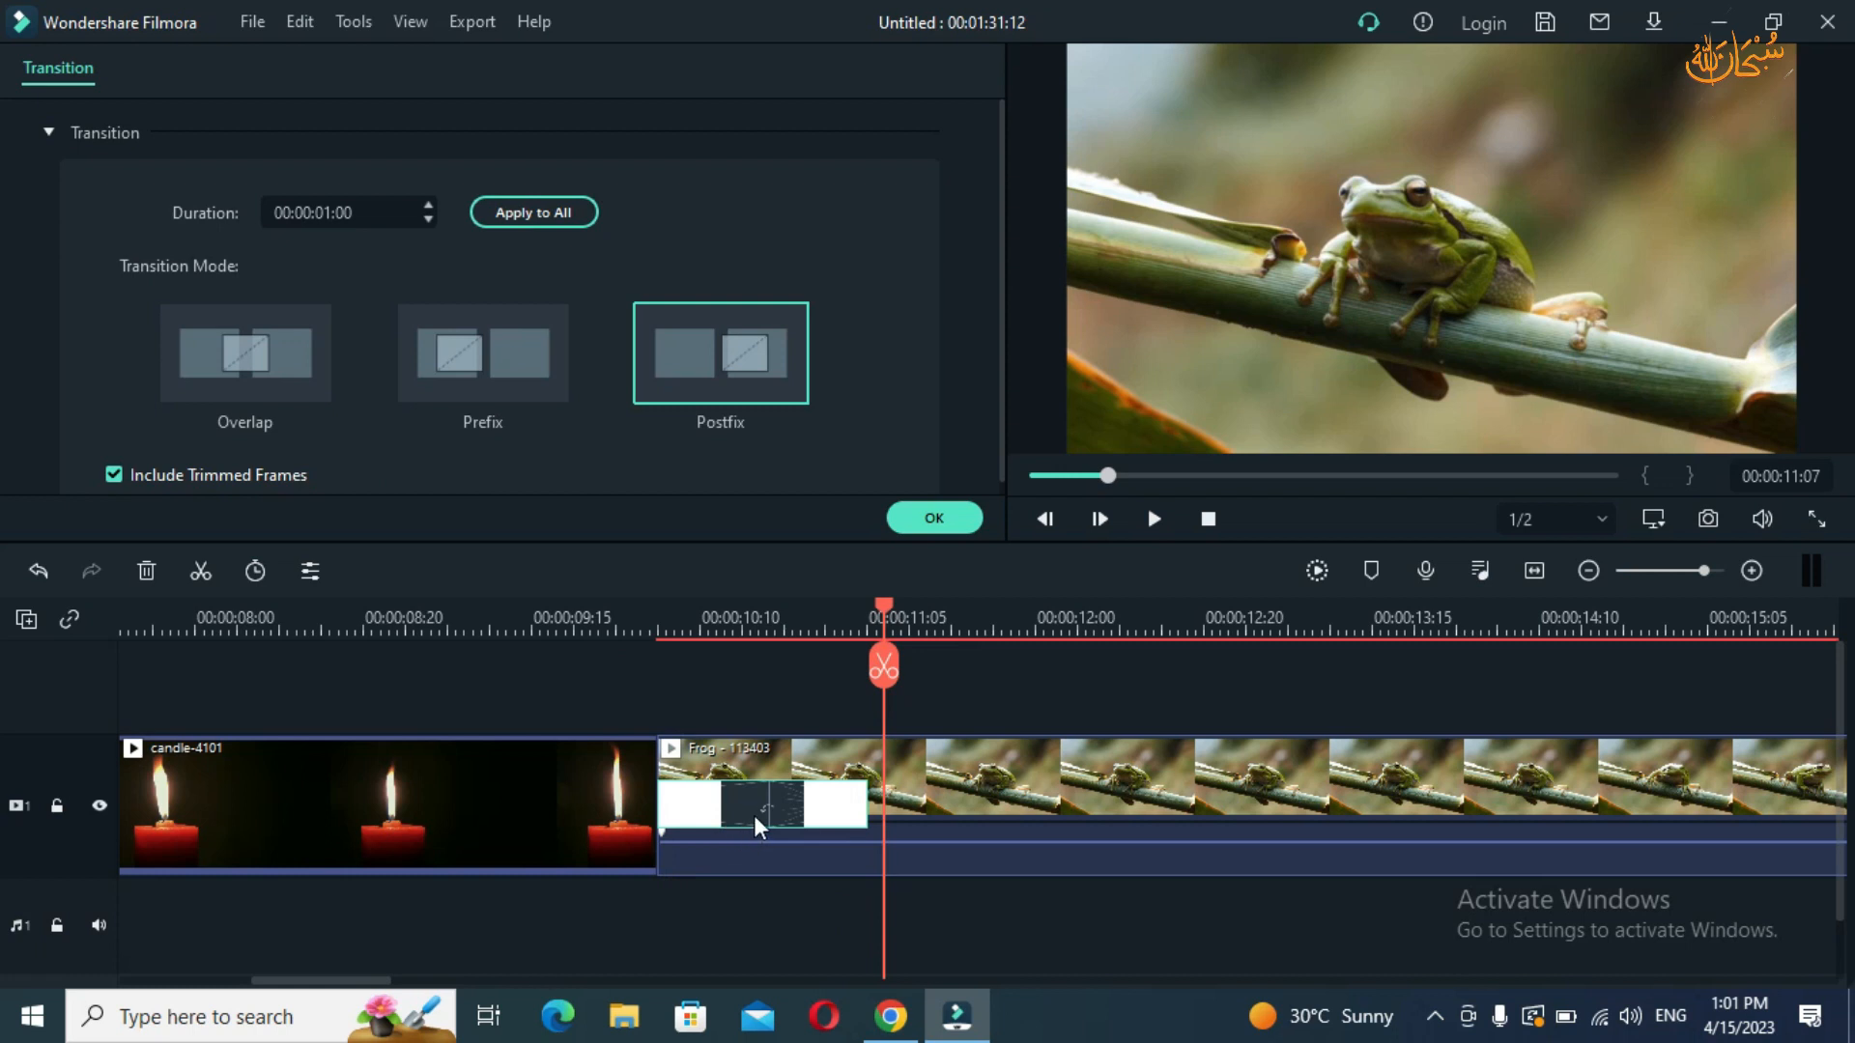
- Recentre the transition over the candle and Frog cut, close its settings, and delete it
{"action": "left_click_drag", "start_coordinate": [791, 813], "coordinate": [642, 809]}
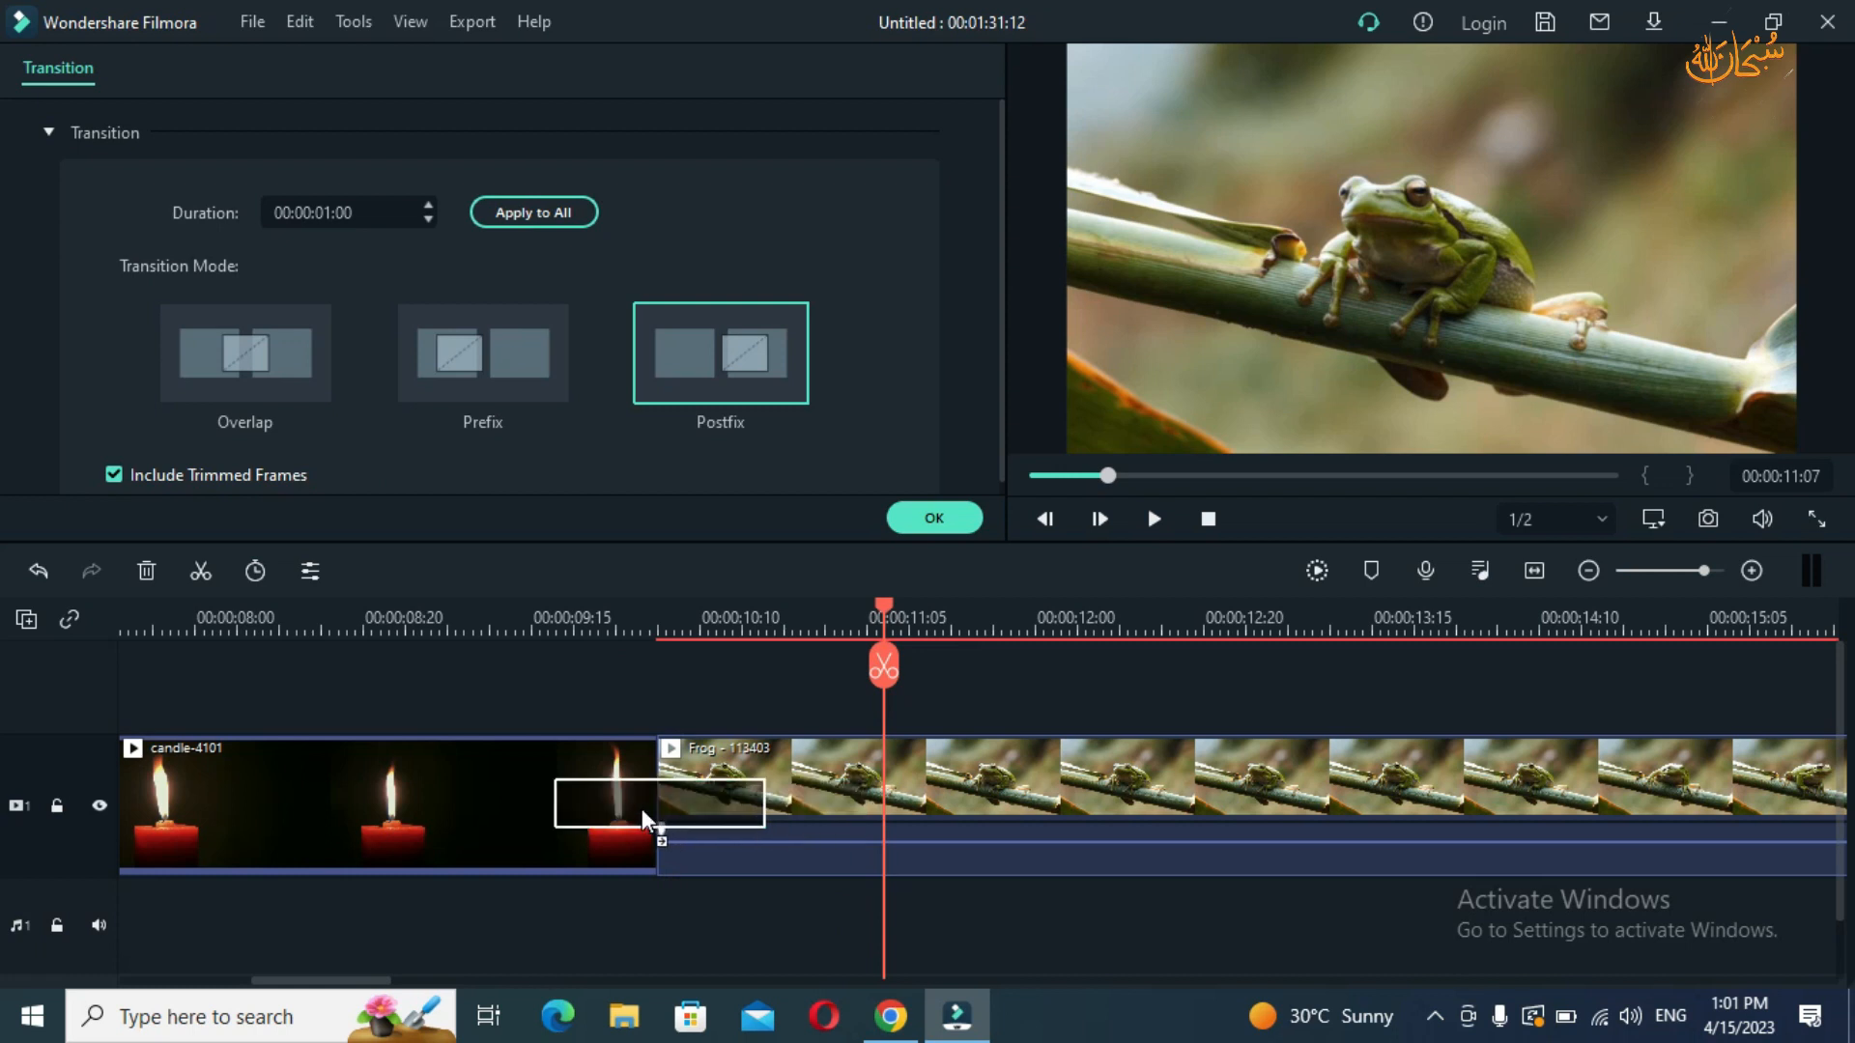
{"action": "left_click", "coordinate": [914, 519]}
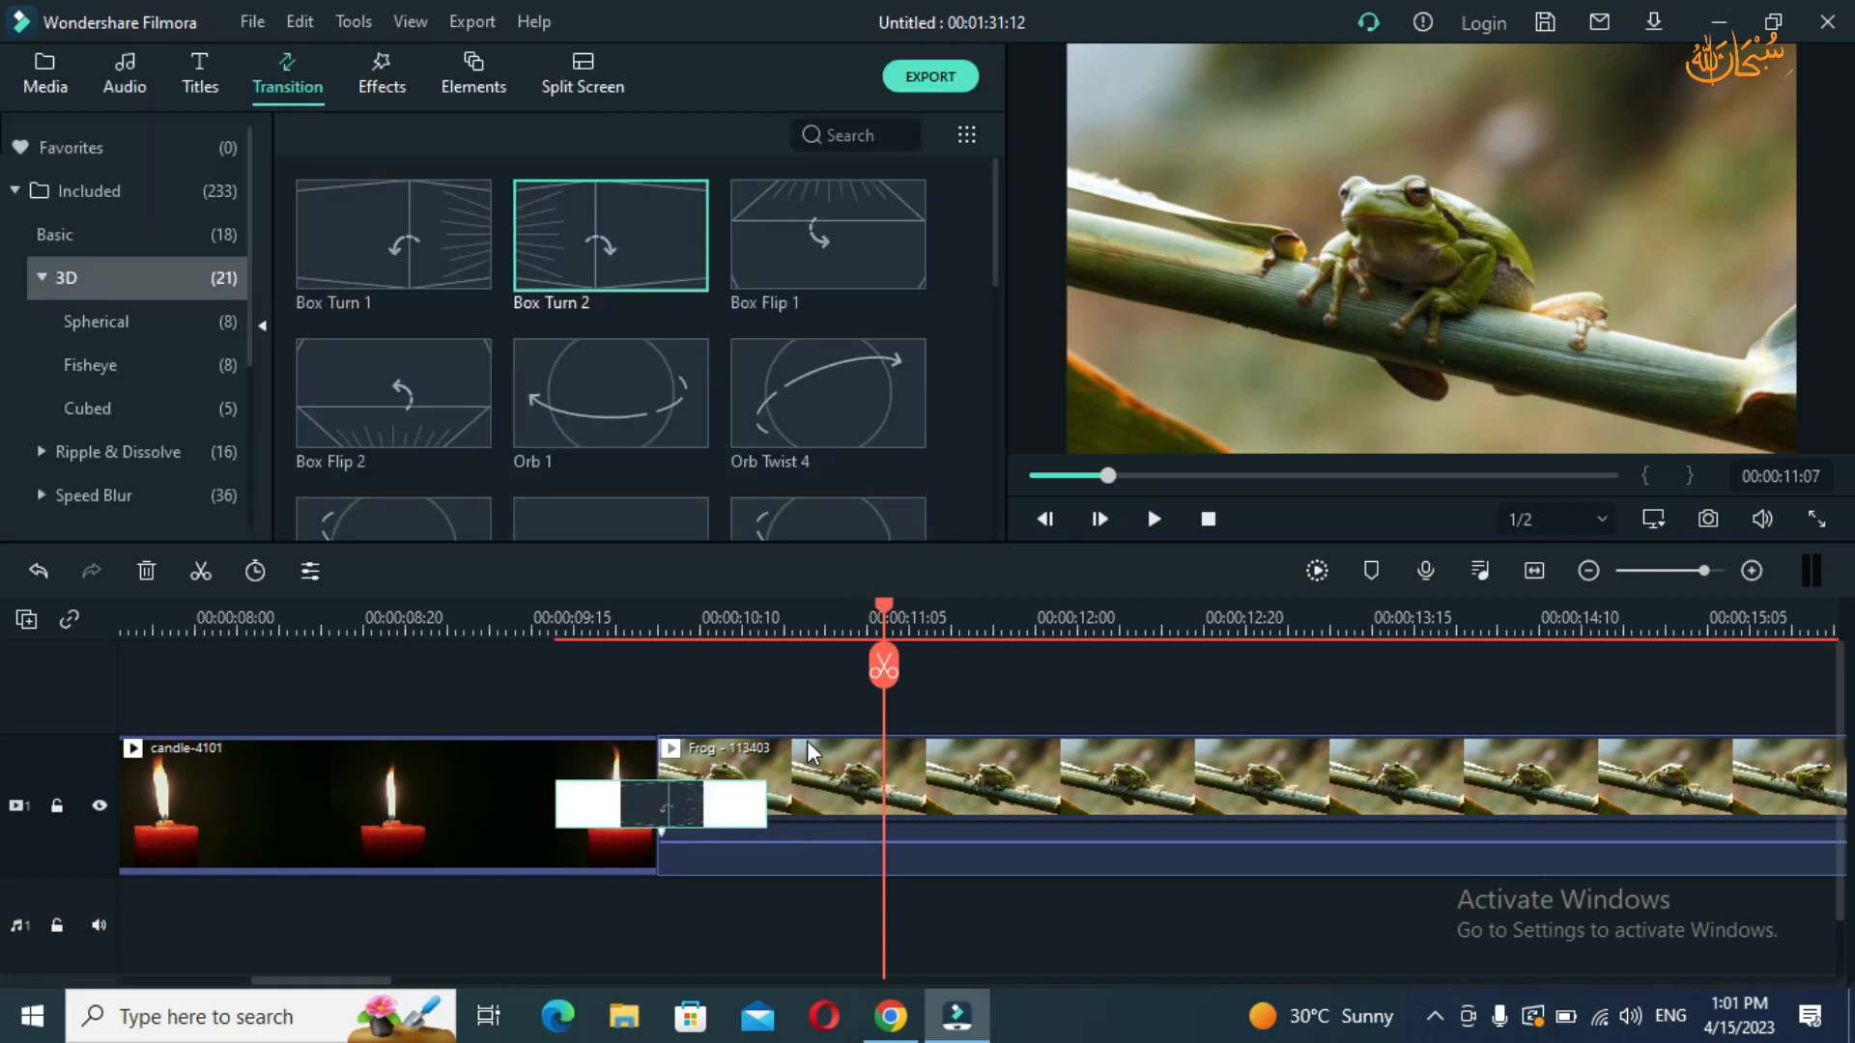
{"action": "left_click", "coordinate": [682, 804]}
{"action": "key", "text": "Delete"}
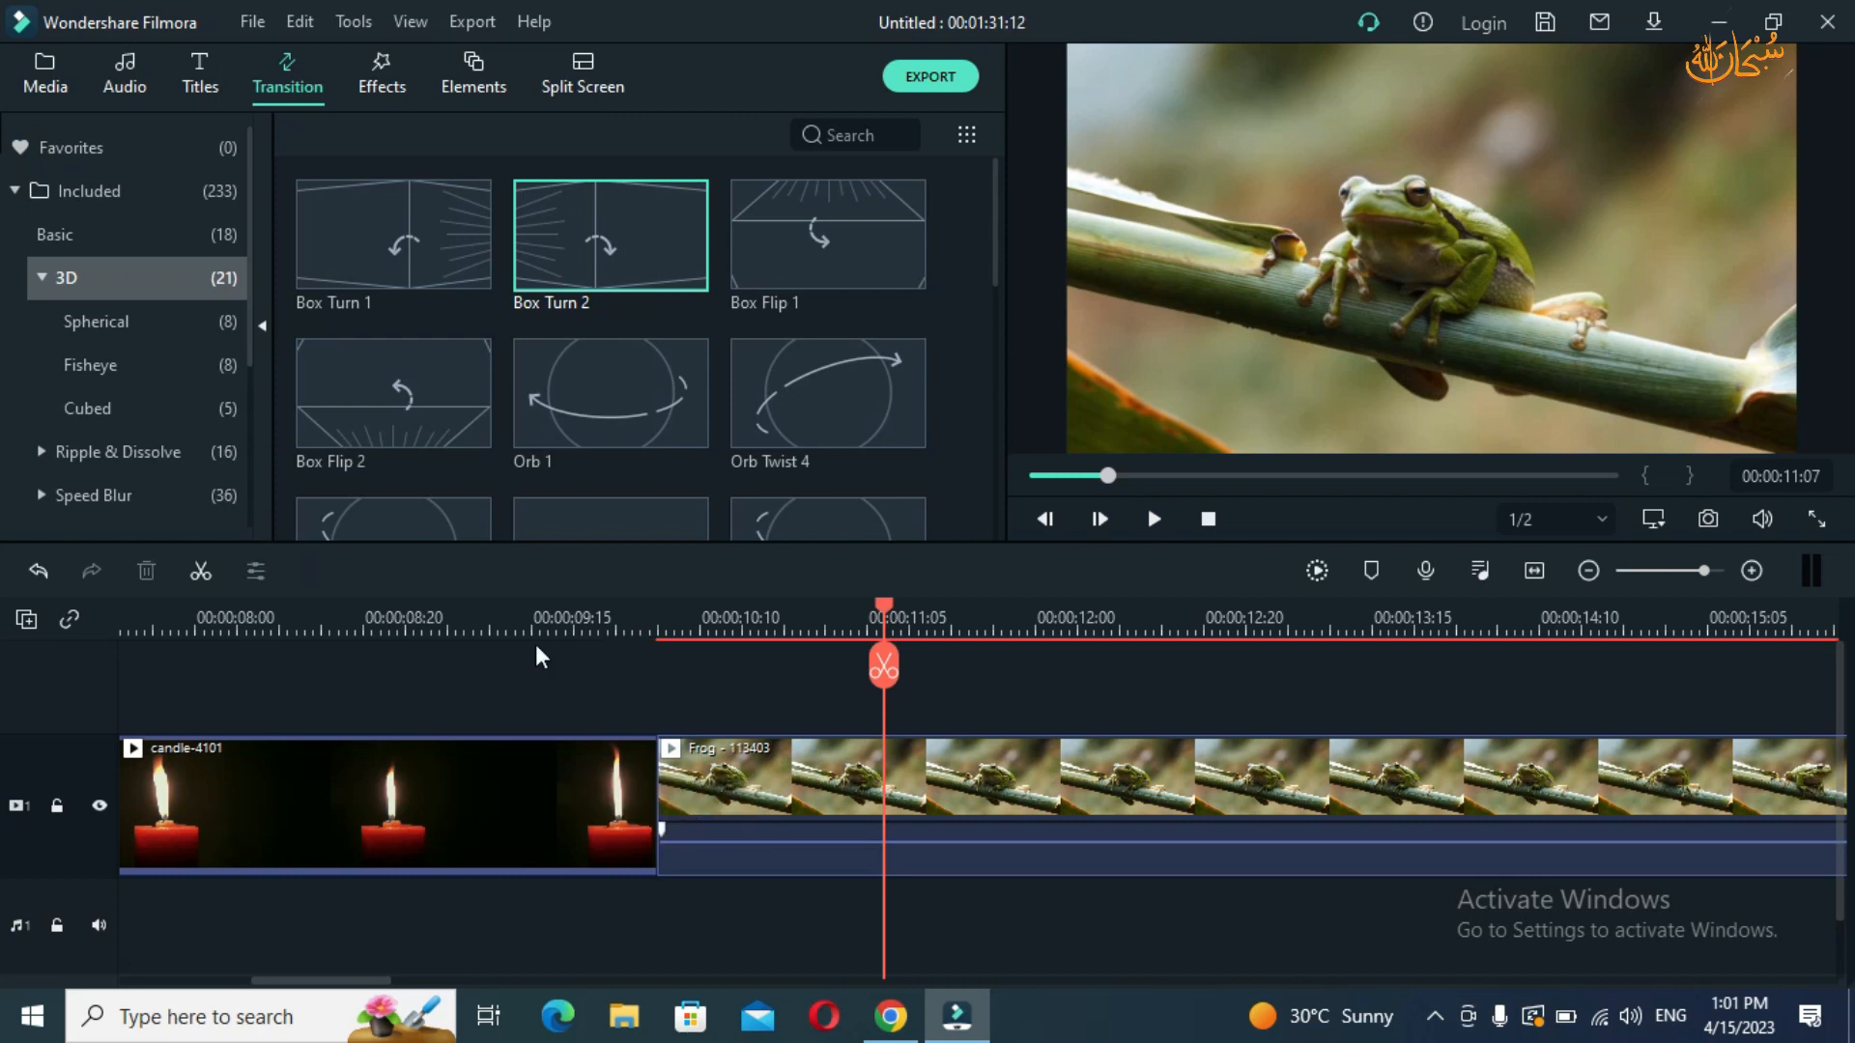
- Place the Linear 1 transition from the Linear category on the cut between the candle and Frog clips
{"action": "scroll", "coordinate": [130, 408], "scroll_direction": "down", "scroll_amount": 3}
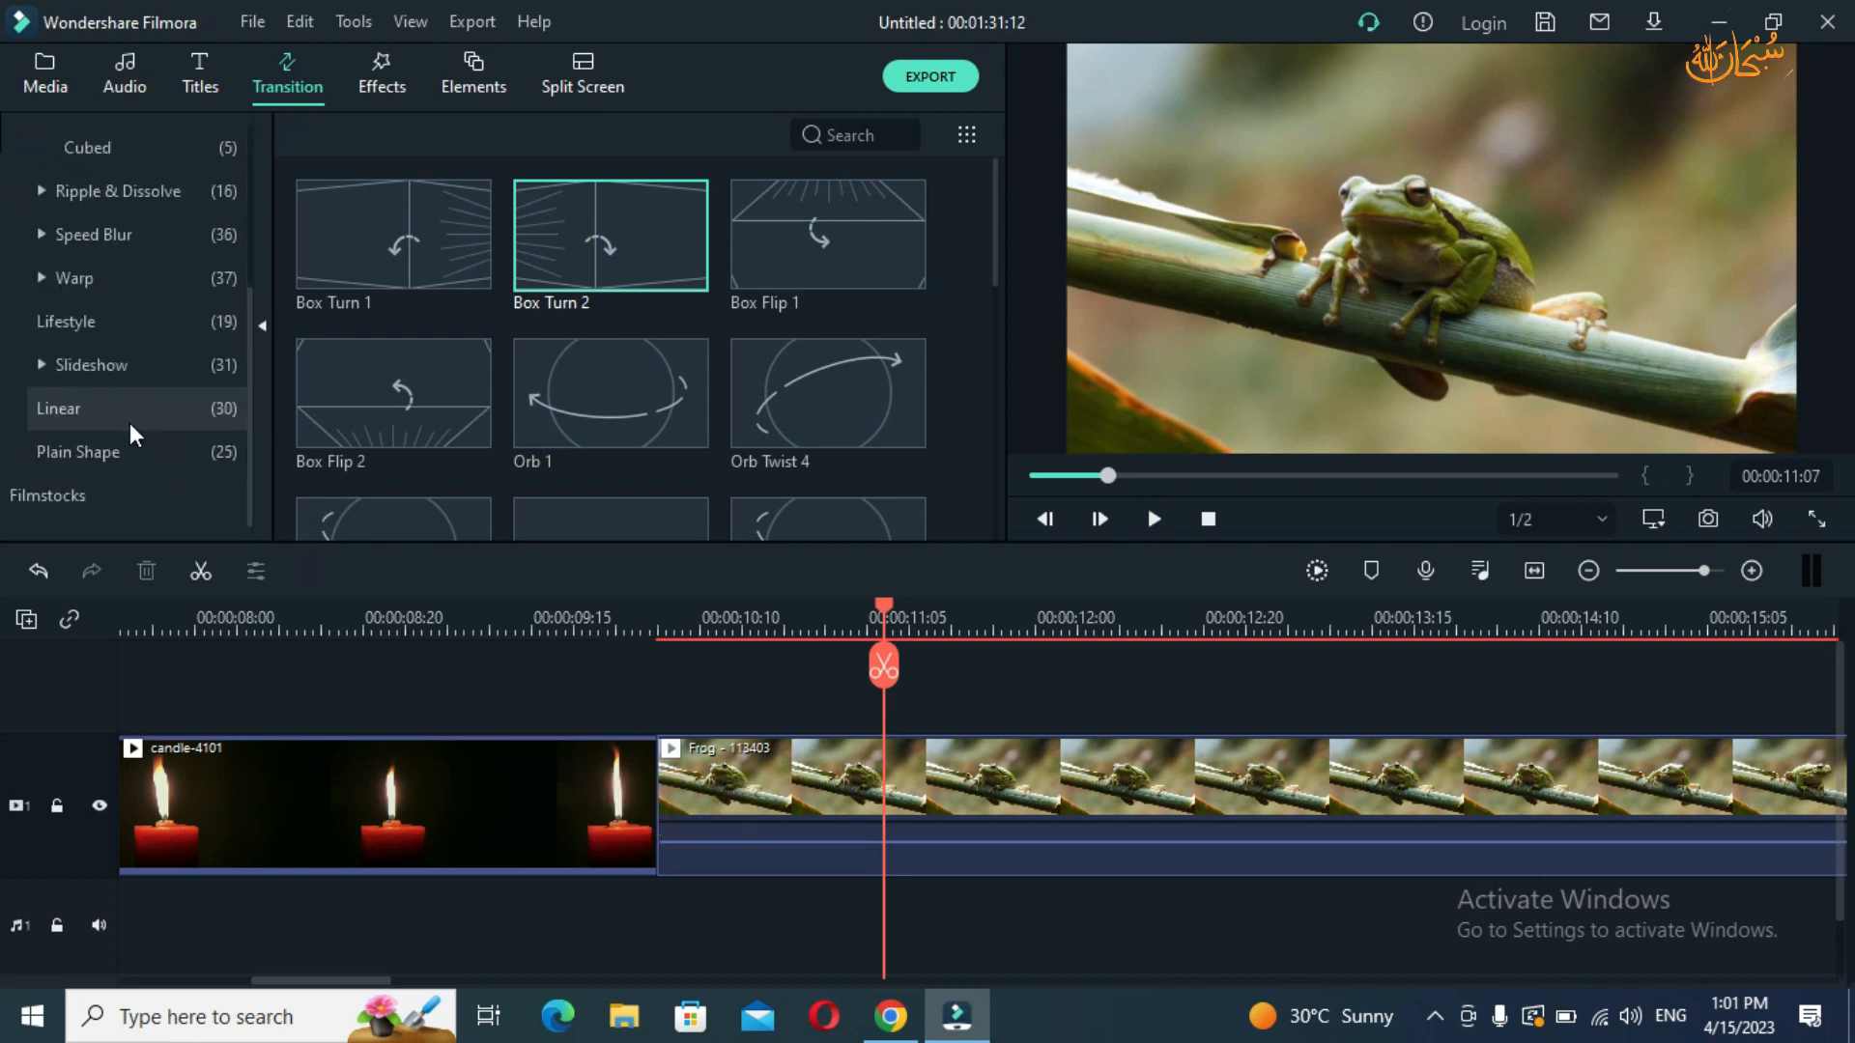
{"action": "left_click", "coordinate": [111, 375]}
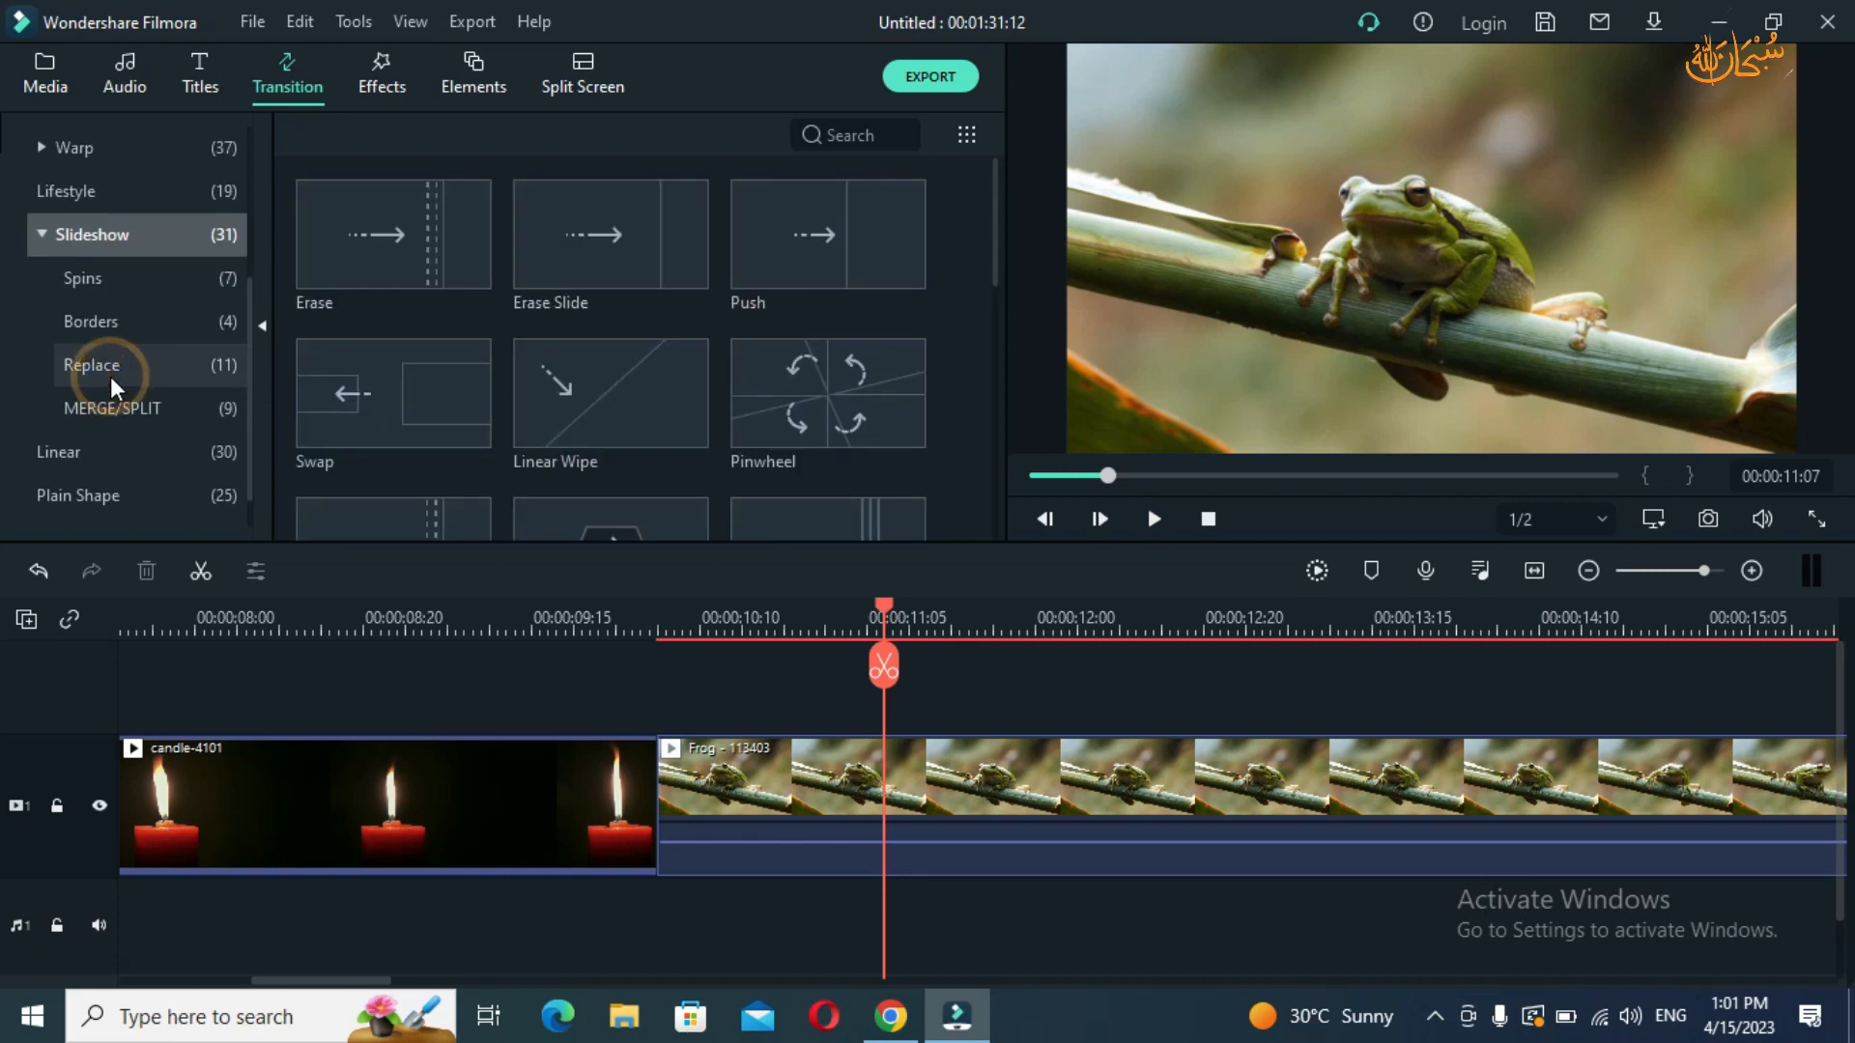
{"action": "left_click", "coordinate": [38, 233]}
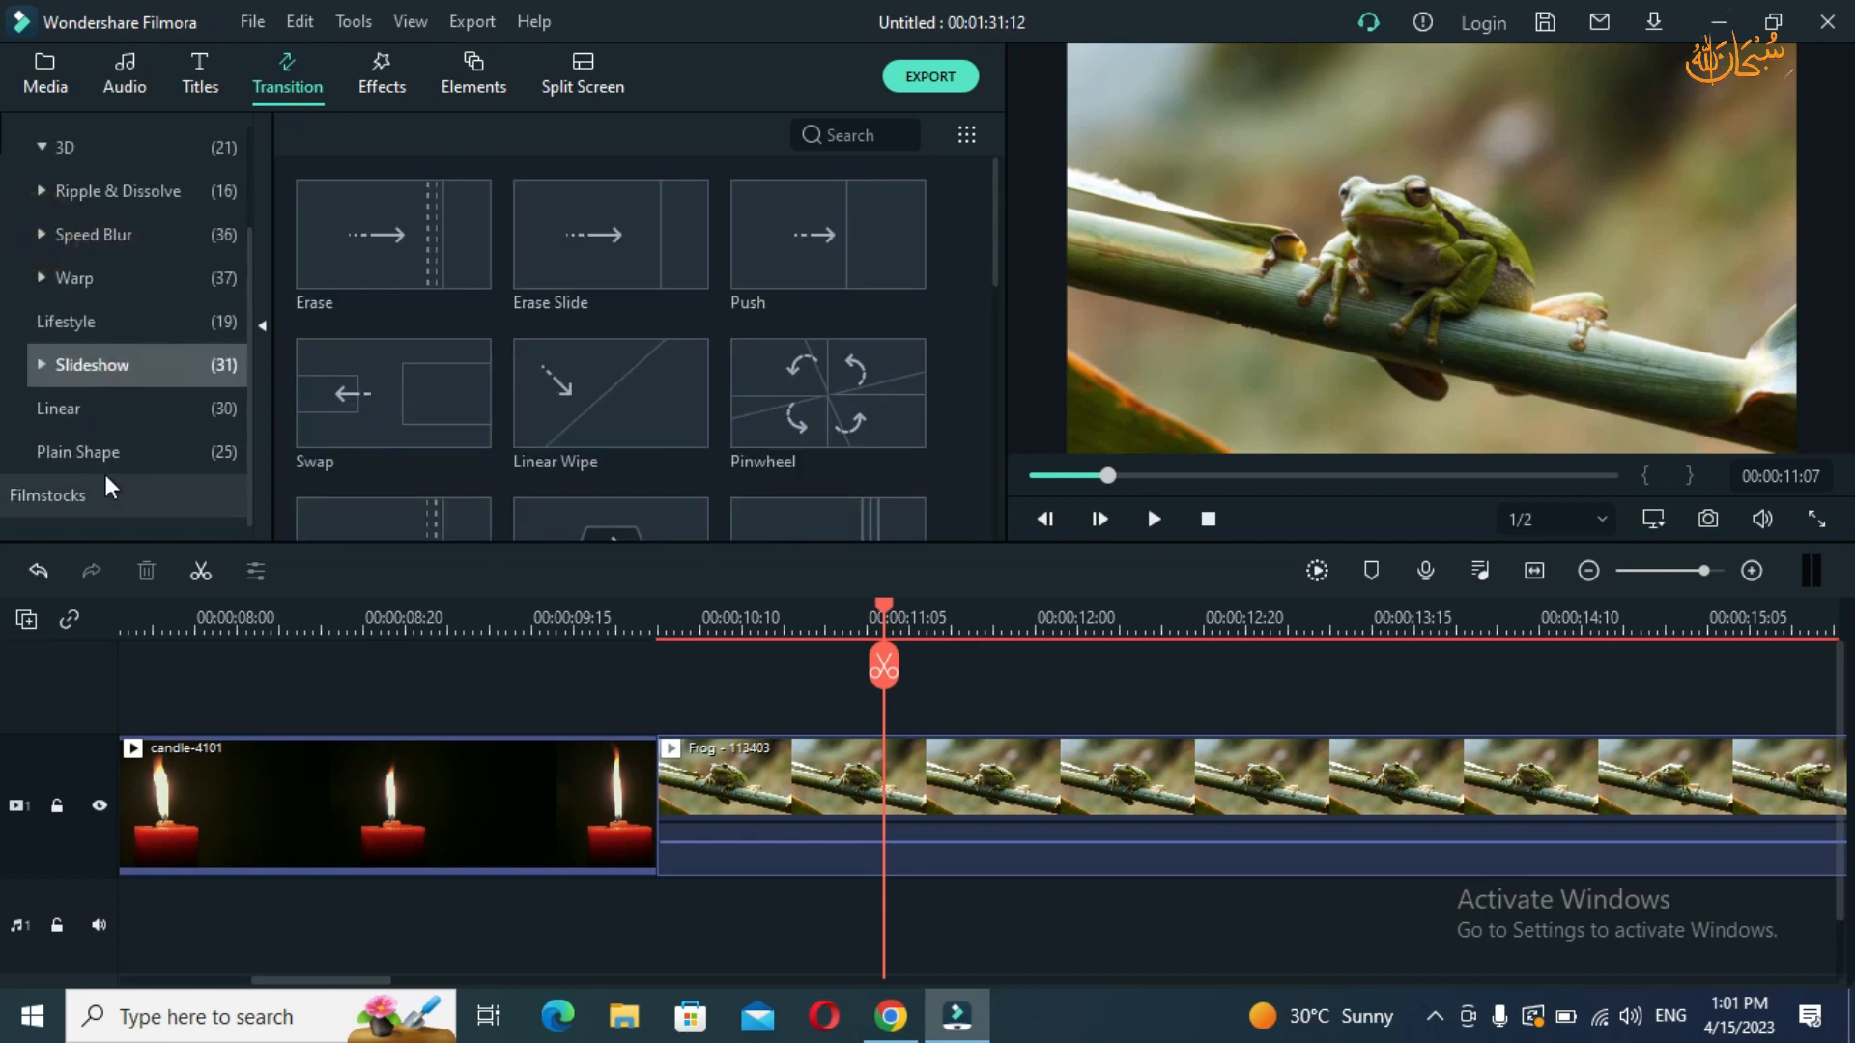
{"action": "left_click", "coordinate": [42, 418]}
{"action": "left_click_drag", "start_coordinate": [386, 259], "coordinate": [809, 802]}
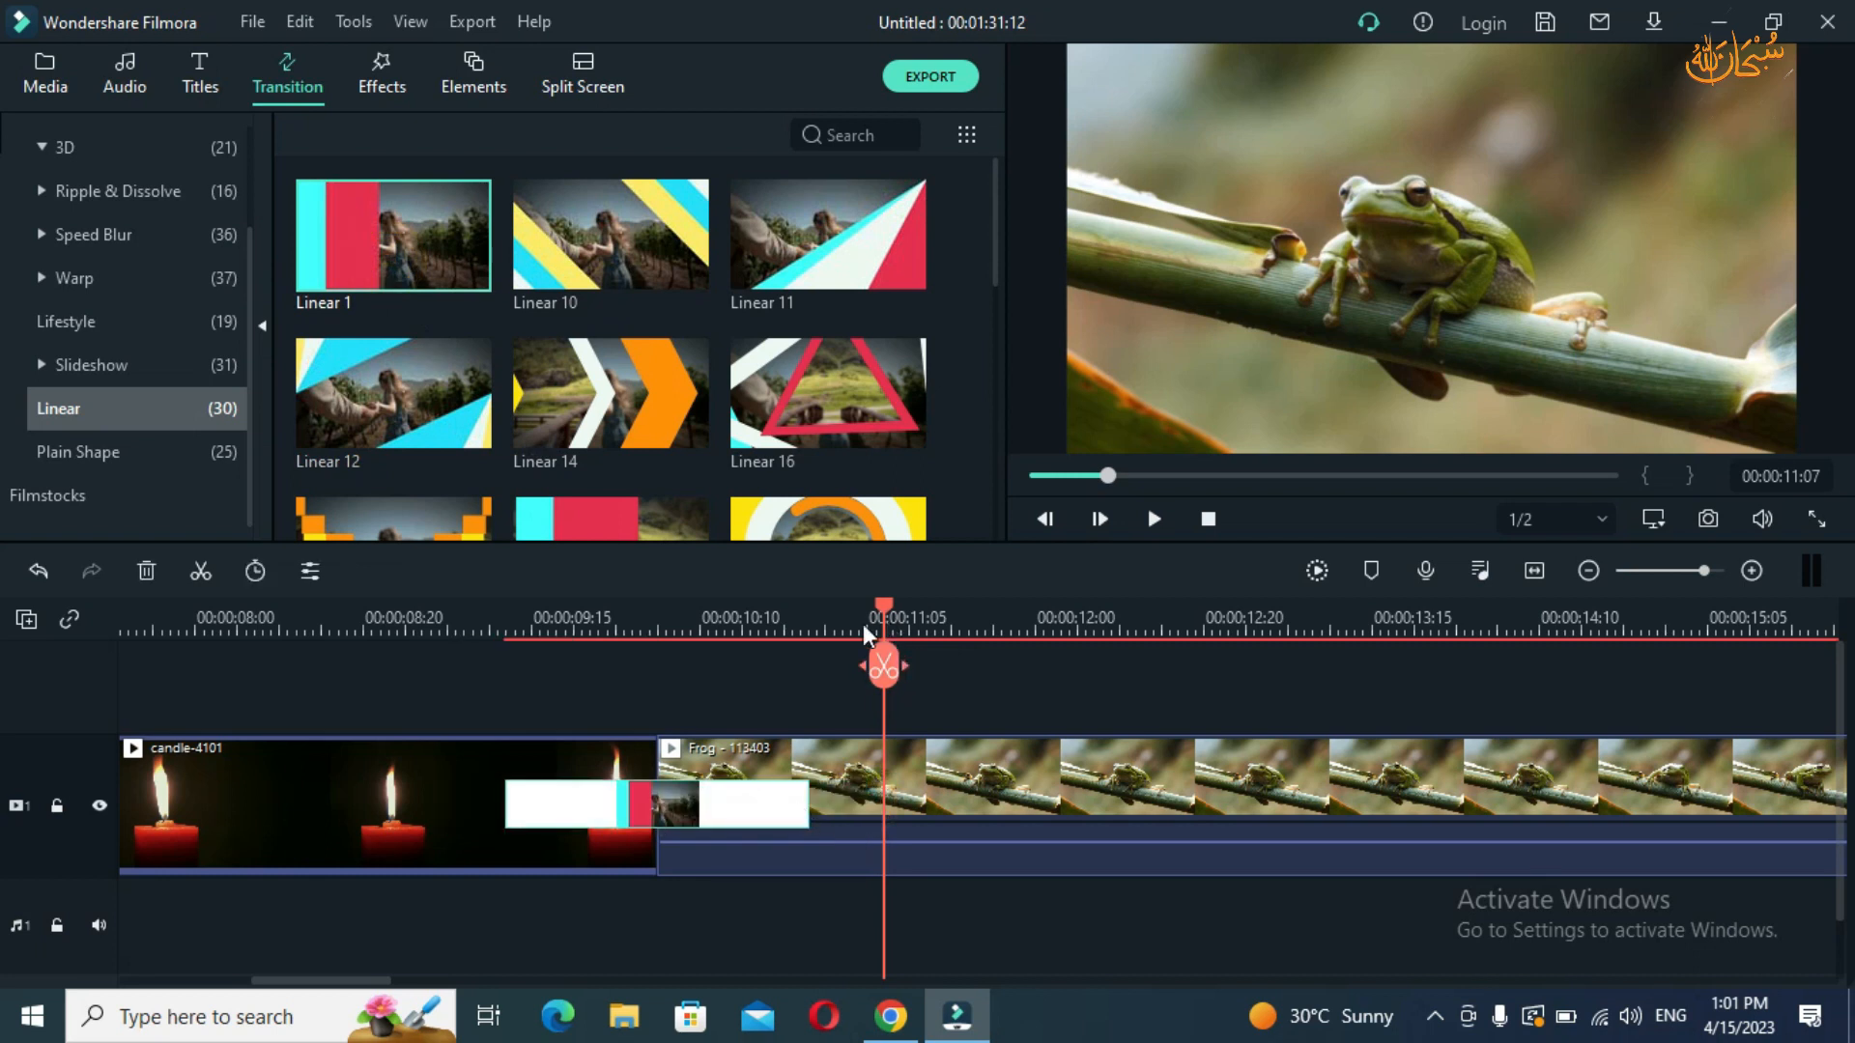
- Play the end of the candle clip into the Frog clip to preview the Linear 1 transition
{"action": "left_click", "coordinate": [386, 628]}
{"action": "key", "text": "space"}
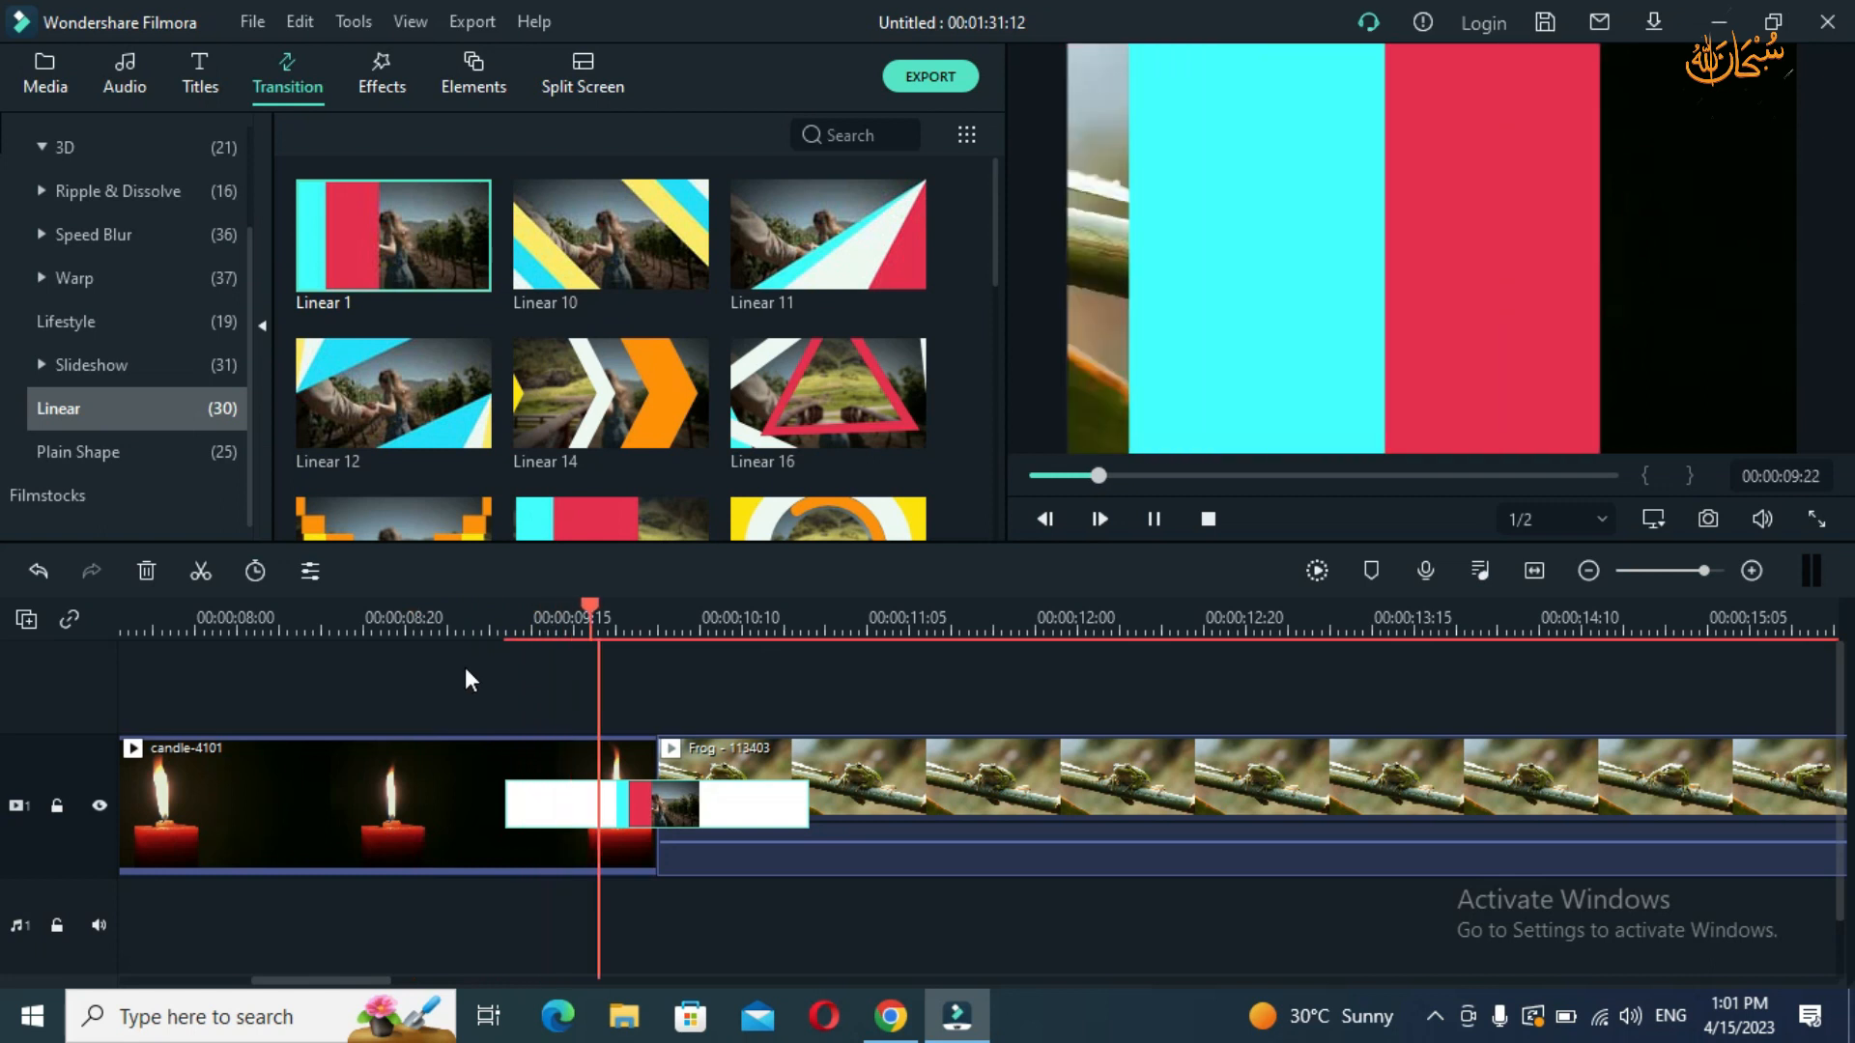
{"action": "key", "text": "space"}
{"action": "left_click_drag", "start_coordinate": [1066, 602], "coordinate": [324, 713]}
- Delete the existing transitions on the cuts after the Frog clip, keeping Linear 1 at the candle and Frog cut
{"action": "left_click", "coordinate": [379, 803]}
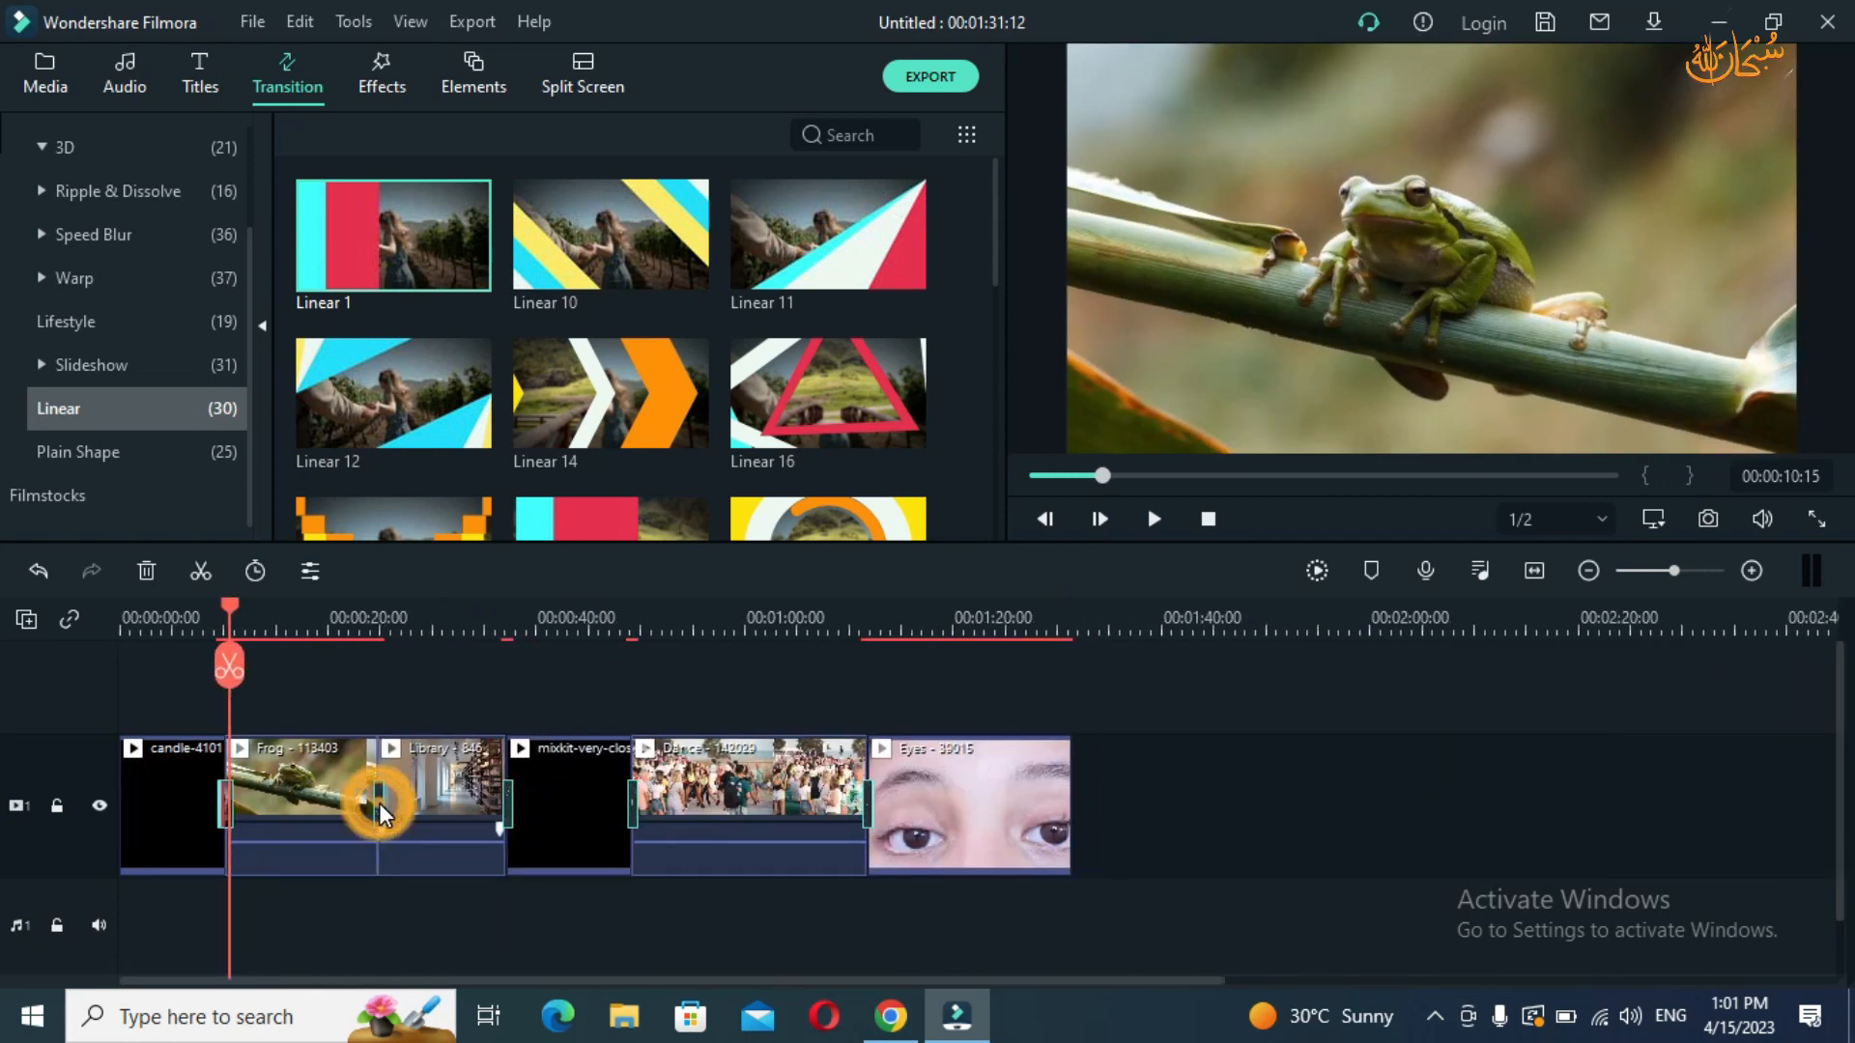
{"action": "left_click", "coordinate": [382, 804]}
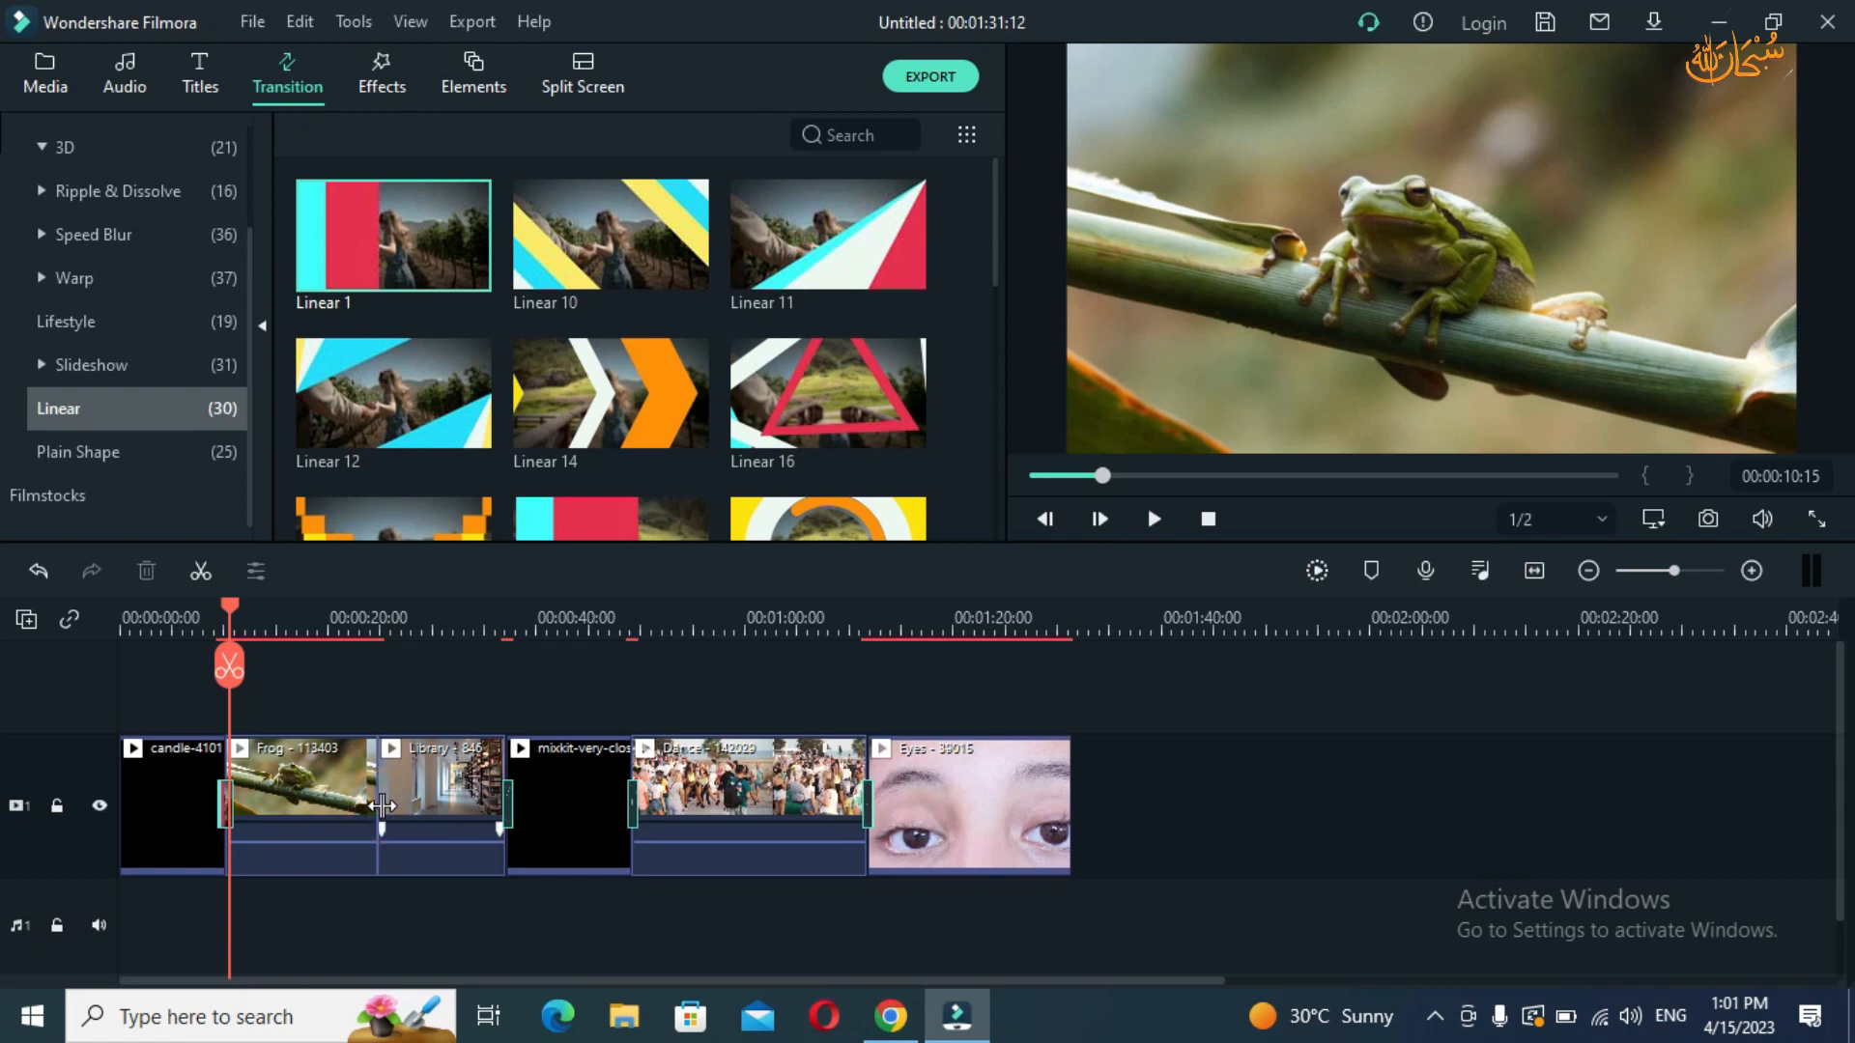
{"action": "left_click", "coordinate": [513, 810]}
{"action": "left_click", "coordinate": [633, 808]}
- Add Linear 12, Linear 14, Linear 16 and the yellow circle Linear transition, in that order, to the cuts from Frog/Library through Dance/Eyes
{"action": "mouse_move", "coordinate": [411, 420]}
{"action": "left_mouse_down"}
{"action": "mouse_move", "coordinate": [425, 793]}
{"action": "mouse_move", "coordinate": [374, 797]}
{"action": "left_mouse_up"}
{"action": "left_click_drag", "start_coordinate": [616, 426], "coordinate": [513, 837]}
{"action": "left_click_drag", "start_coordinate": [821, 416], "coordinate": [629, 810]}
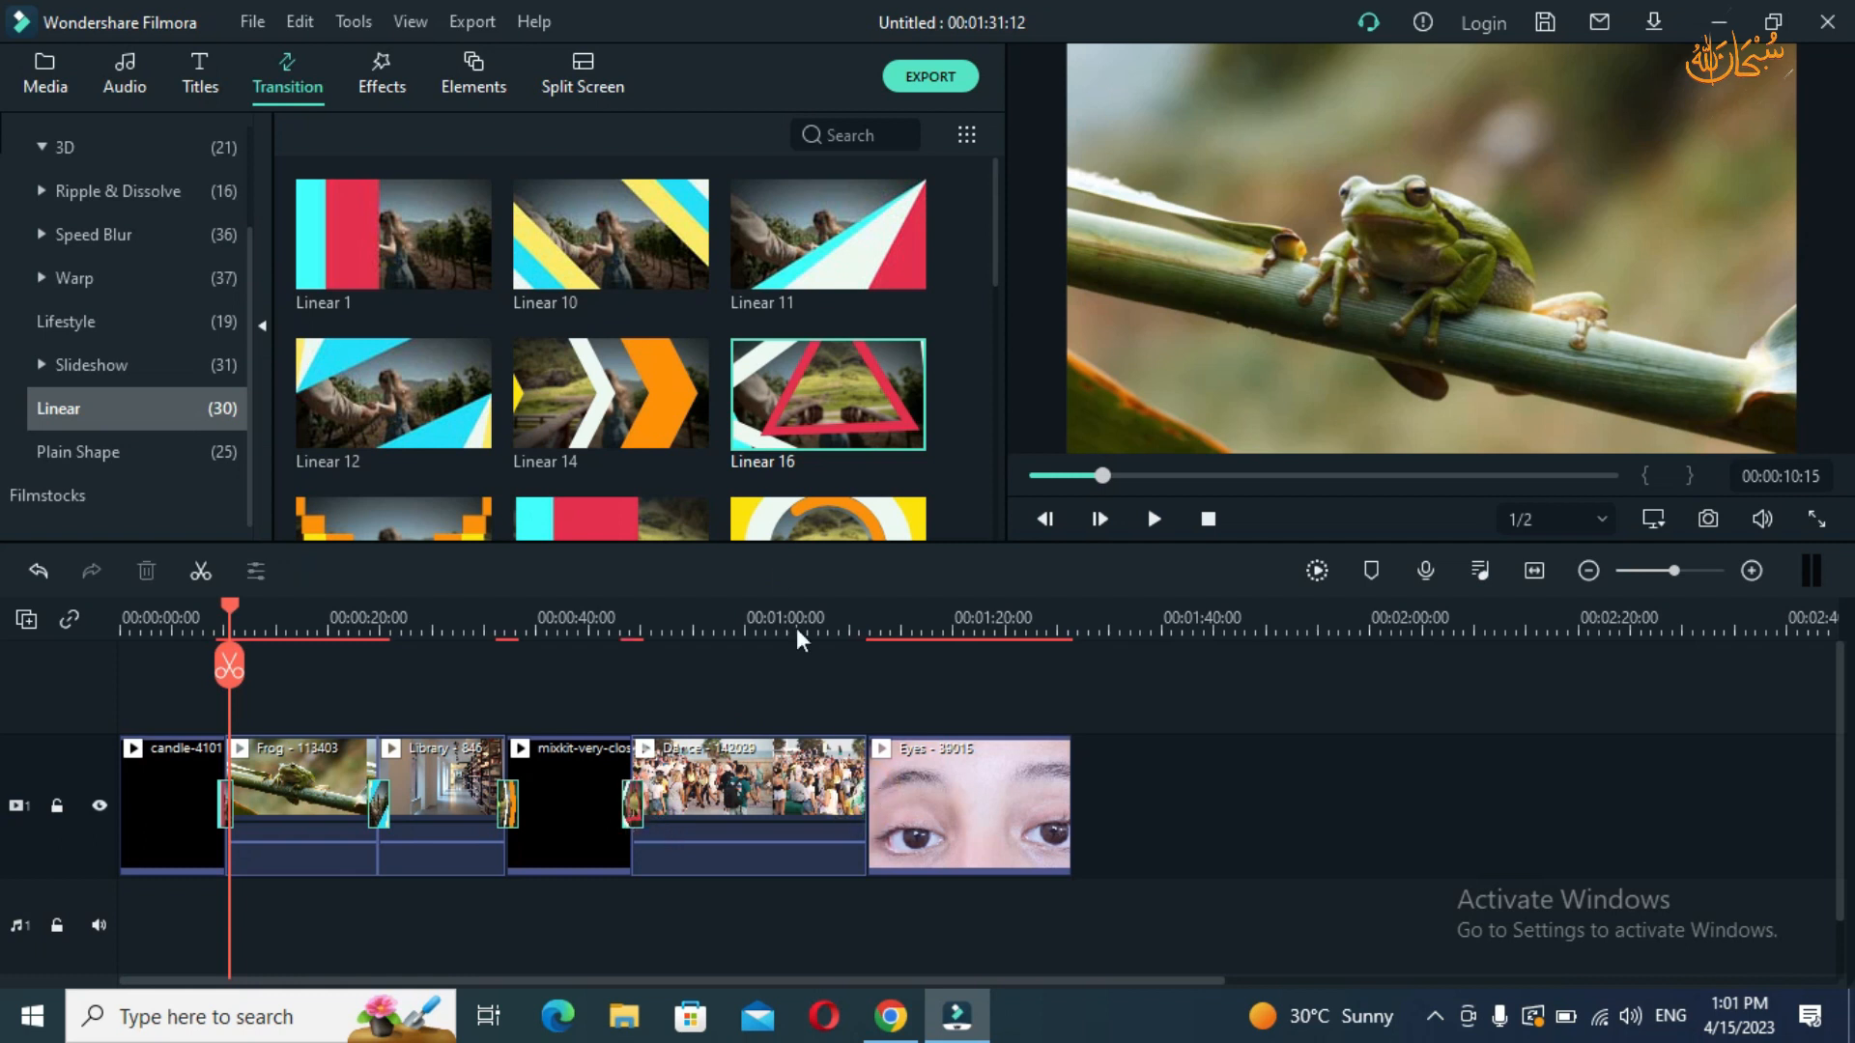
{"action": "left_click_drag", "start_coordinate": [831, 519], "coordinate": [864, 782]}
- Preview the transitions from the candle clip to Frog and from Frog to Library
{"action": "left_click_drag", "start_coordinate": [230, 603], "coordinate": [496, 650]}
{"action": "key", "text": "space"}
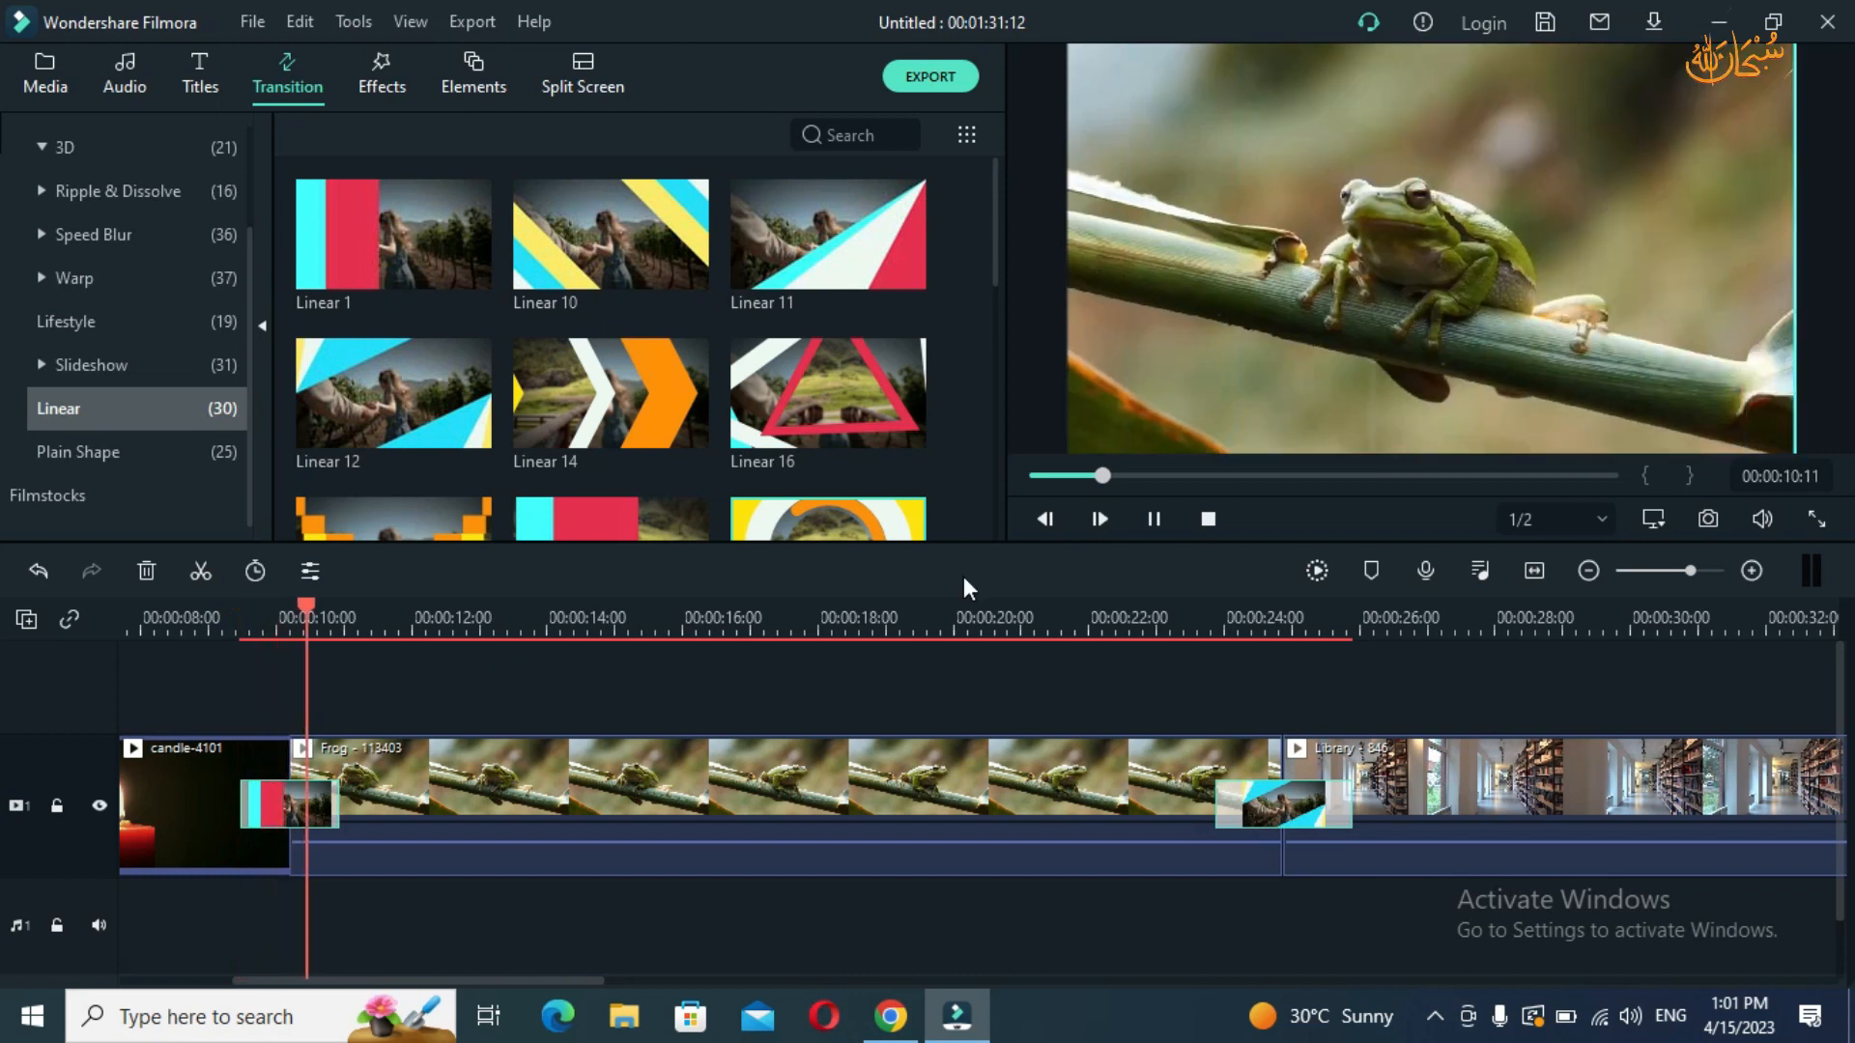
{"action": "left_click_drag", "start_coordinate": [1056, 615], "coordinate": [522, 664]}
{"action": "key", "text": "space"}
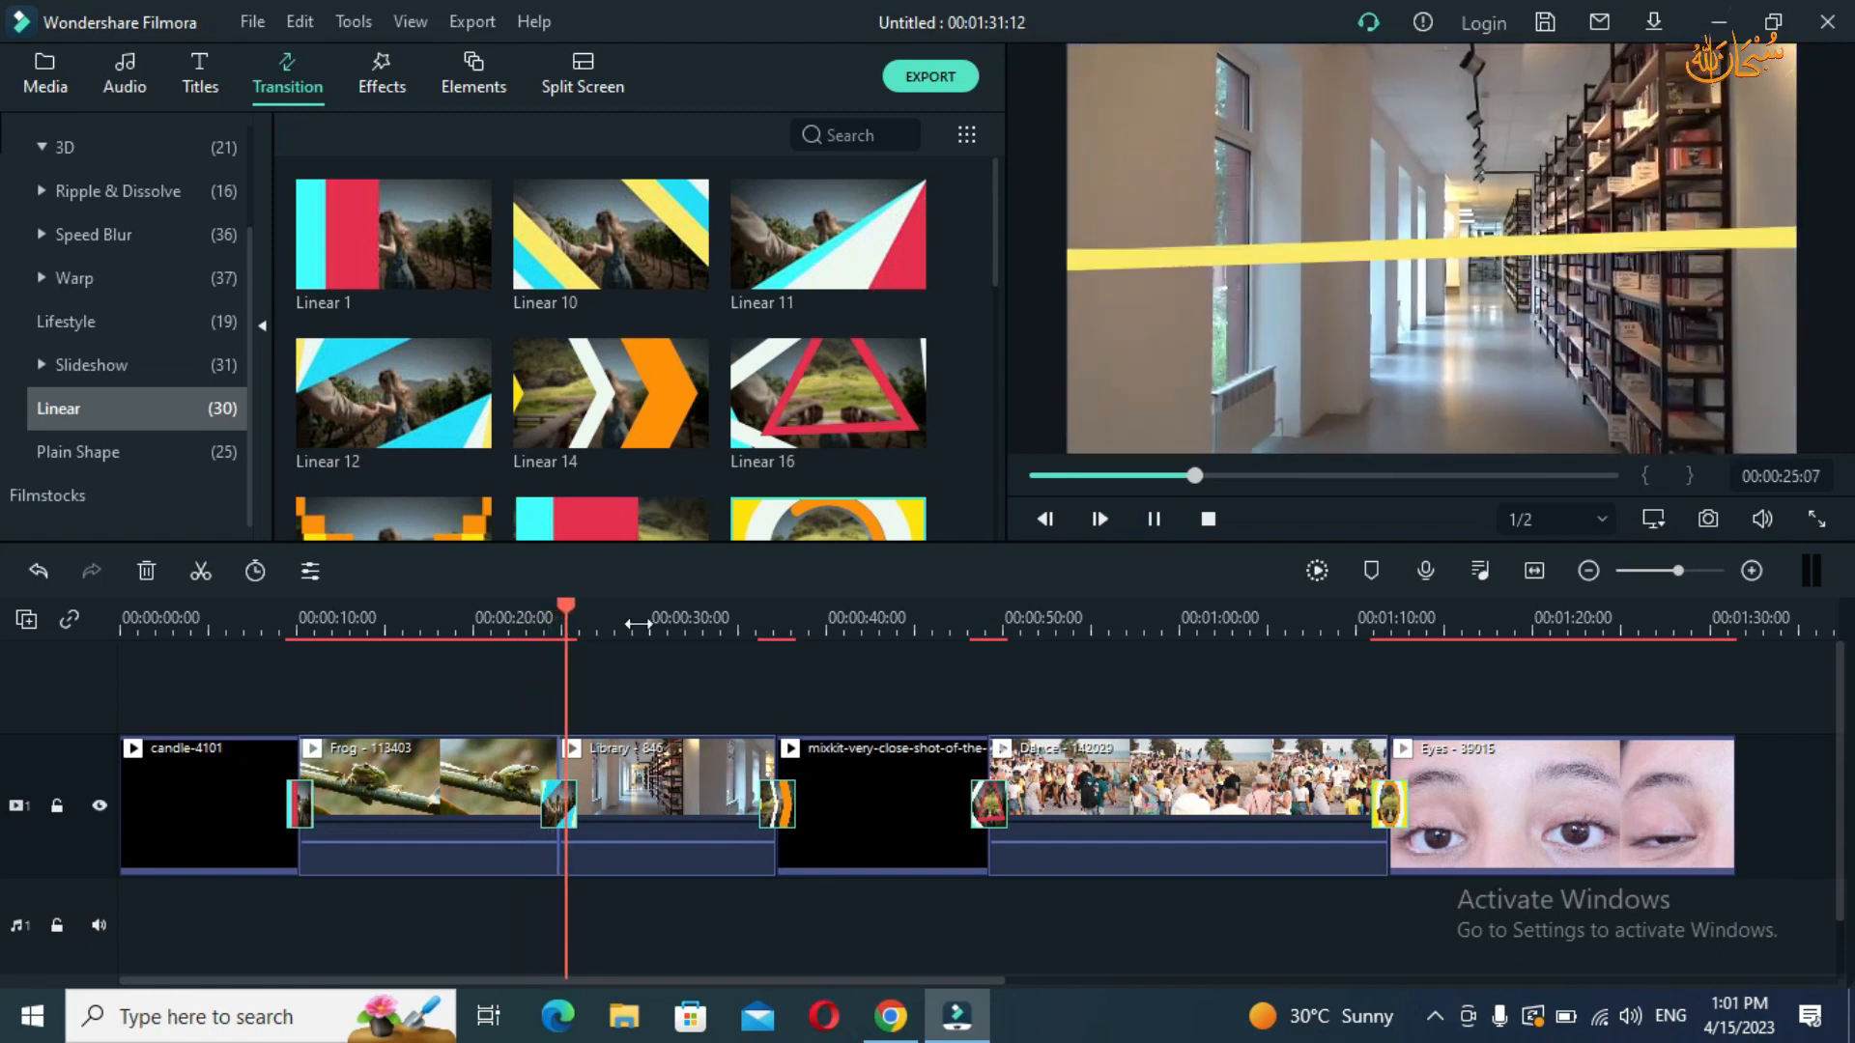
- Play across the Linear 14 transition after the Library clip and the Linear 16 transition before the Dance clip
{"action": "left_click_drag", "start_coordinate": [667, 642], "coordinate": [752, 671]}
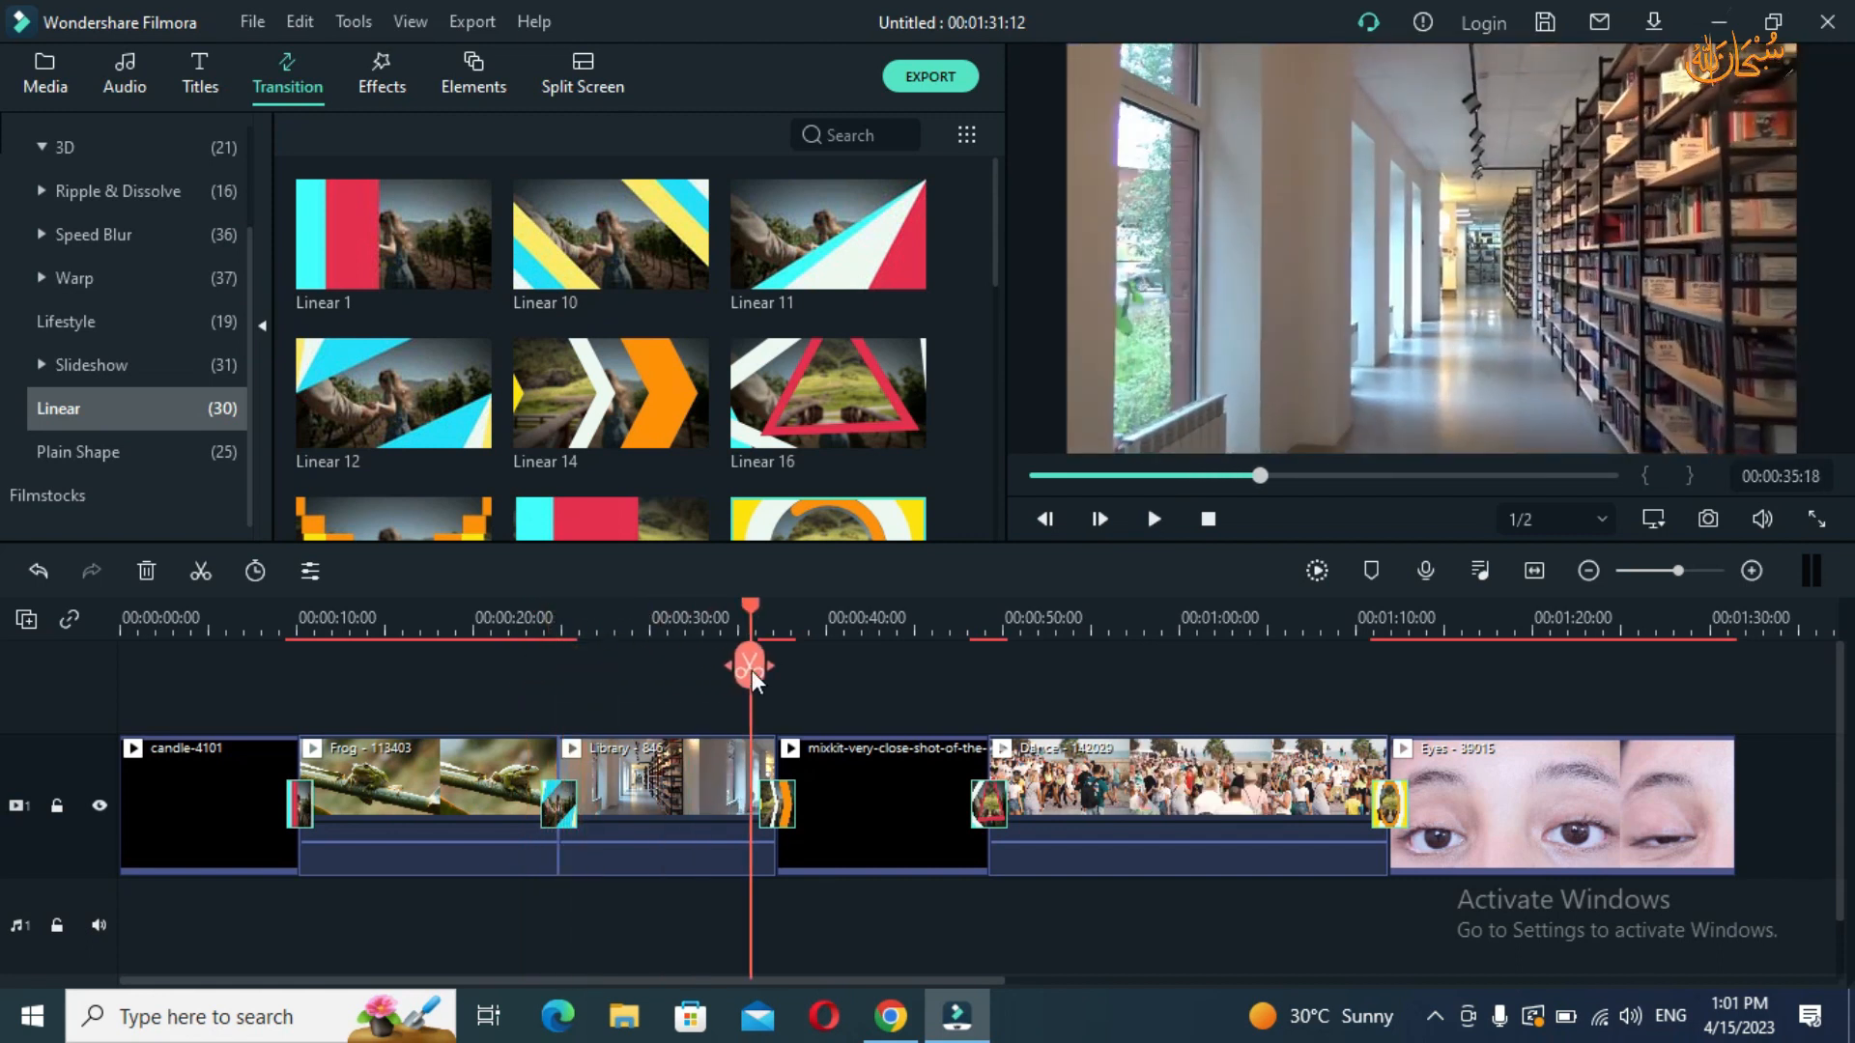
{"action": "key", "text": "space"}
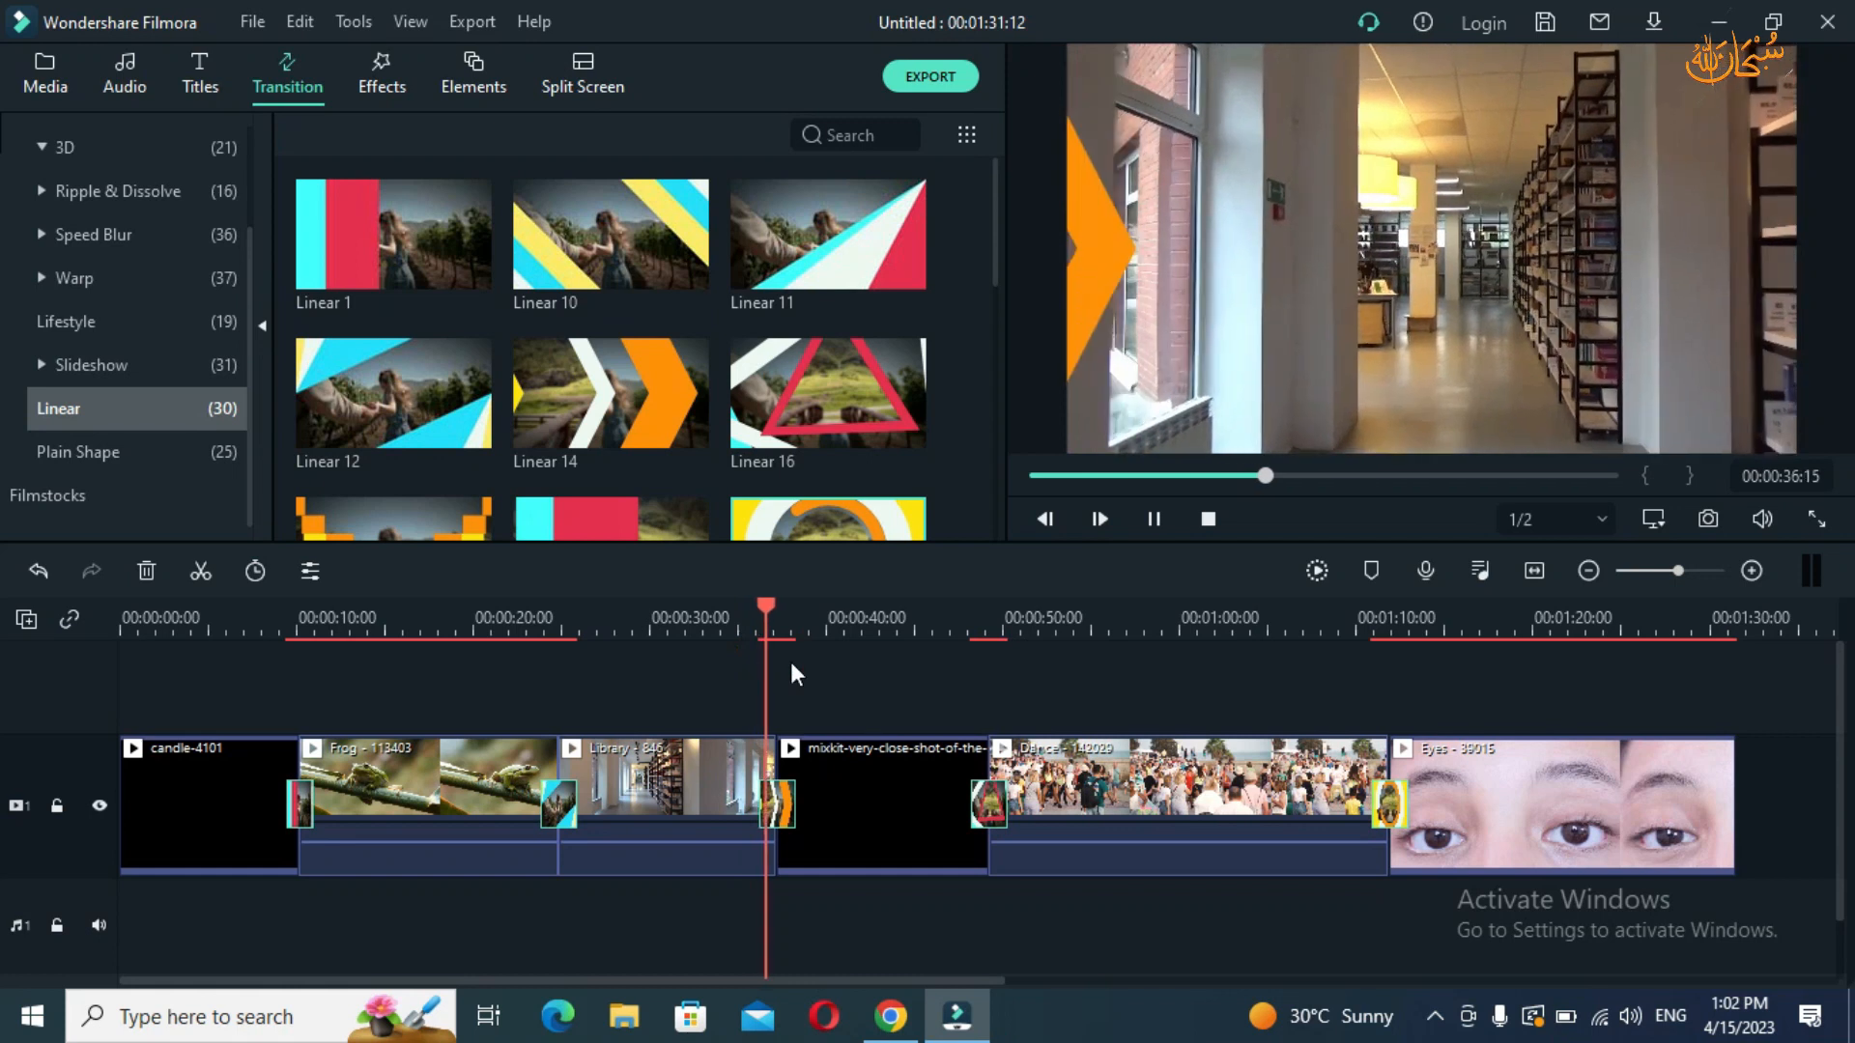
{"action": "key", "text": "space"}
{"action": "left_click_drag", "start_coordinate": [908, 660], "coordinate": [971, 668]}
{"action": "key", "text": "space"}
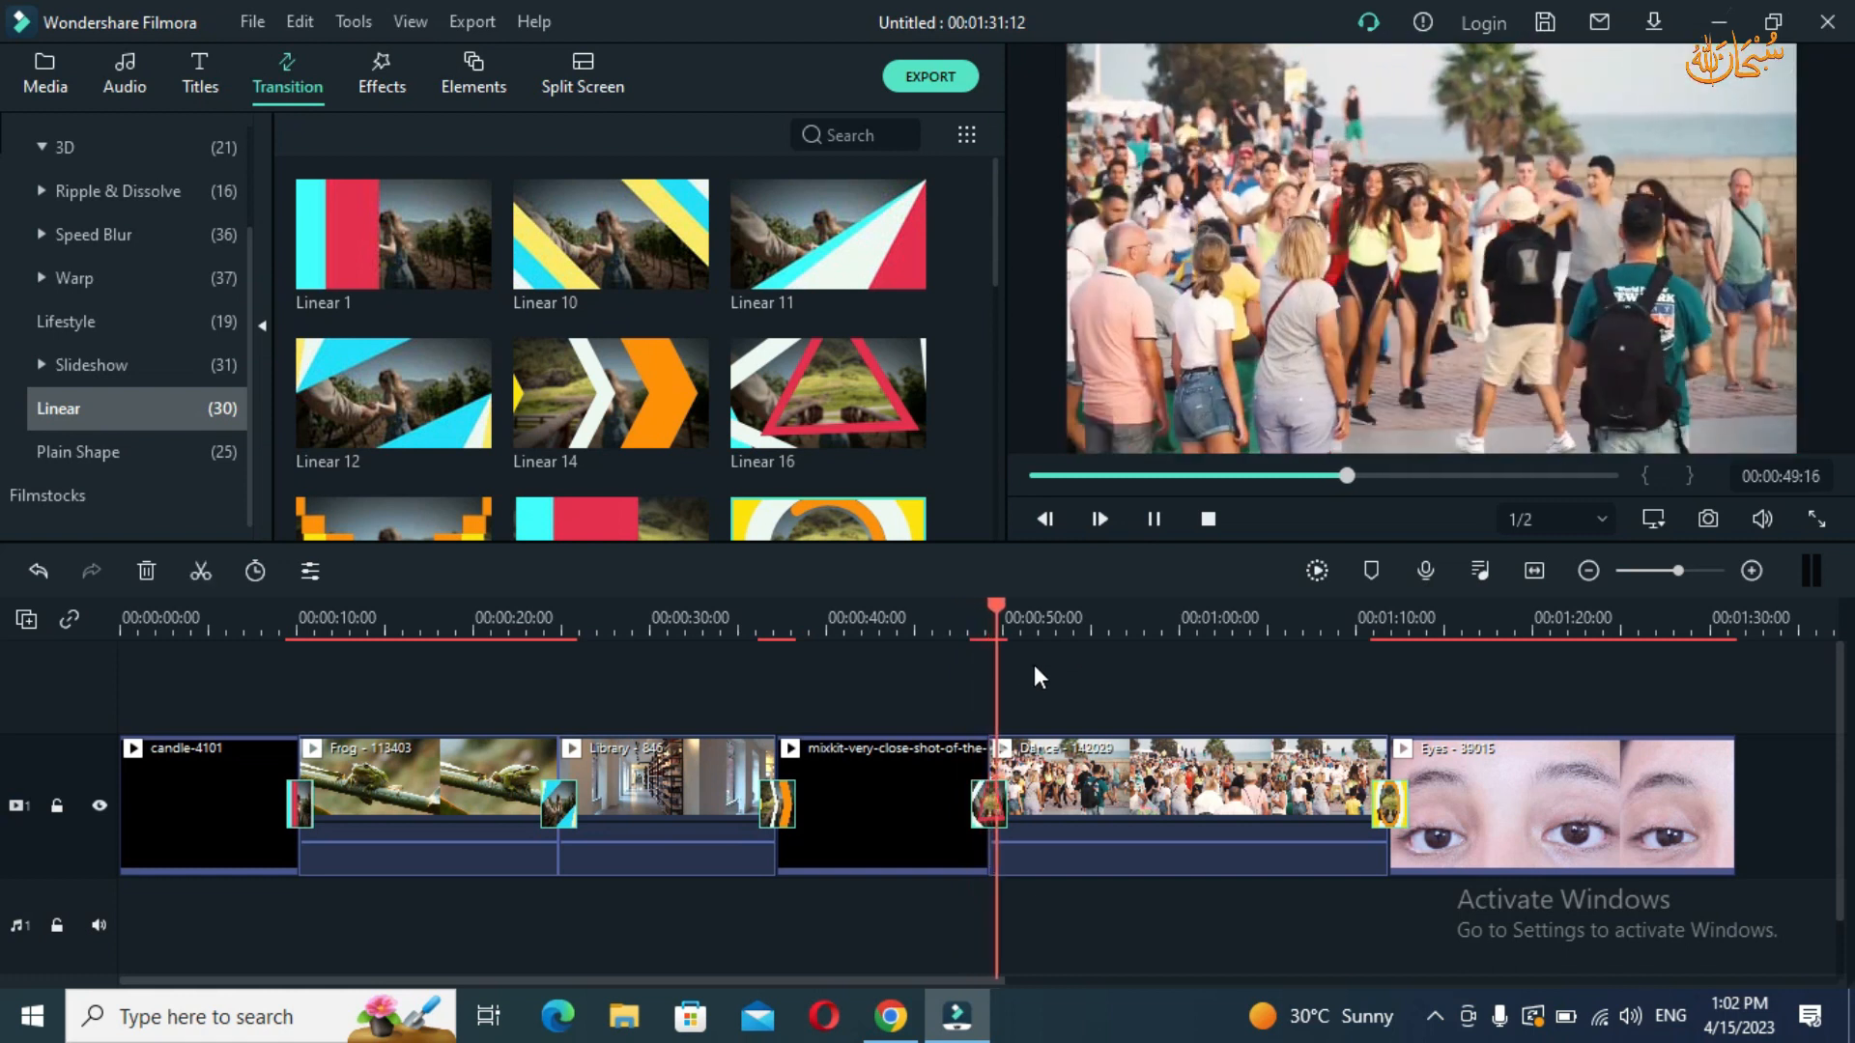
{"action": "key", "text": "space"}
- Play the end of the Dance clip into the Eyes clip to preview the circle transition
{"action": "left_click_drag", "start_coordinate": [1007, 614], "coordinate": [1372, 692]}
{"action": "key", "text": "space"}
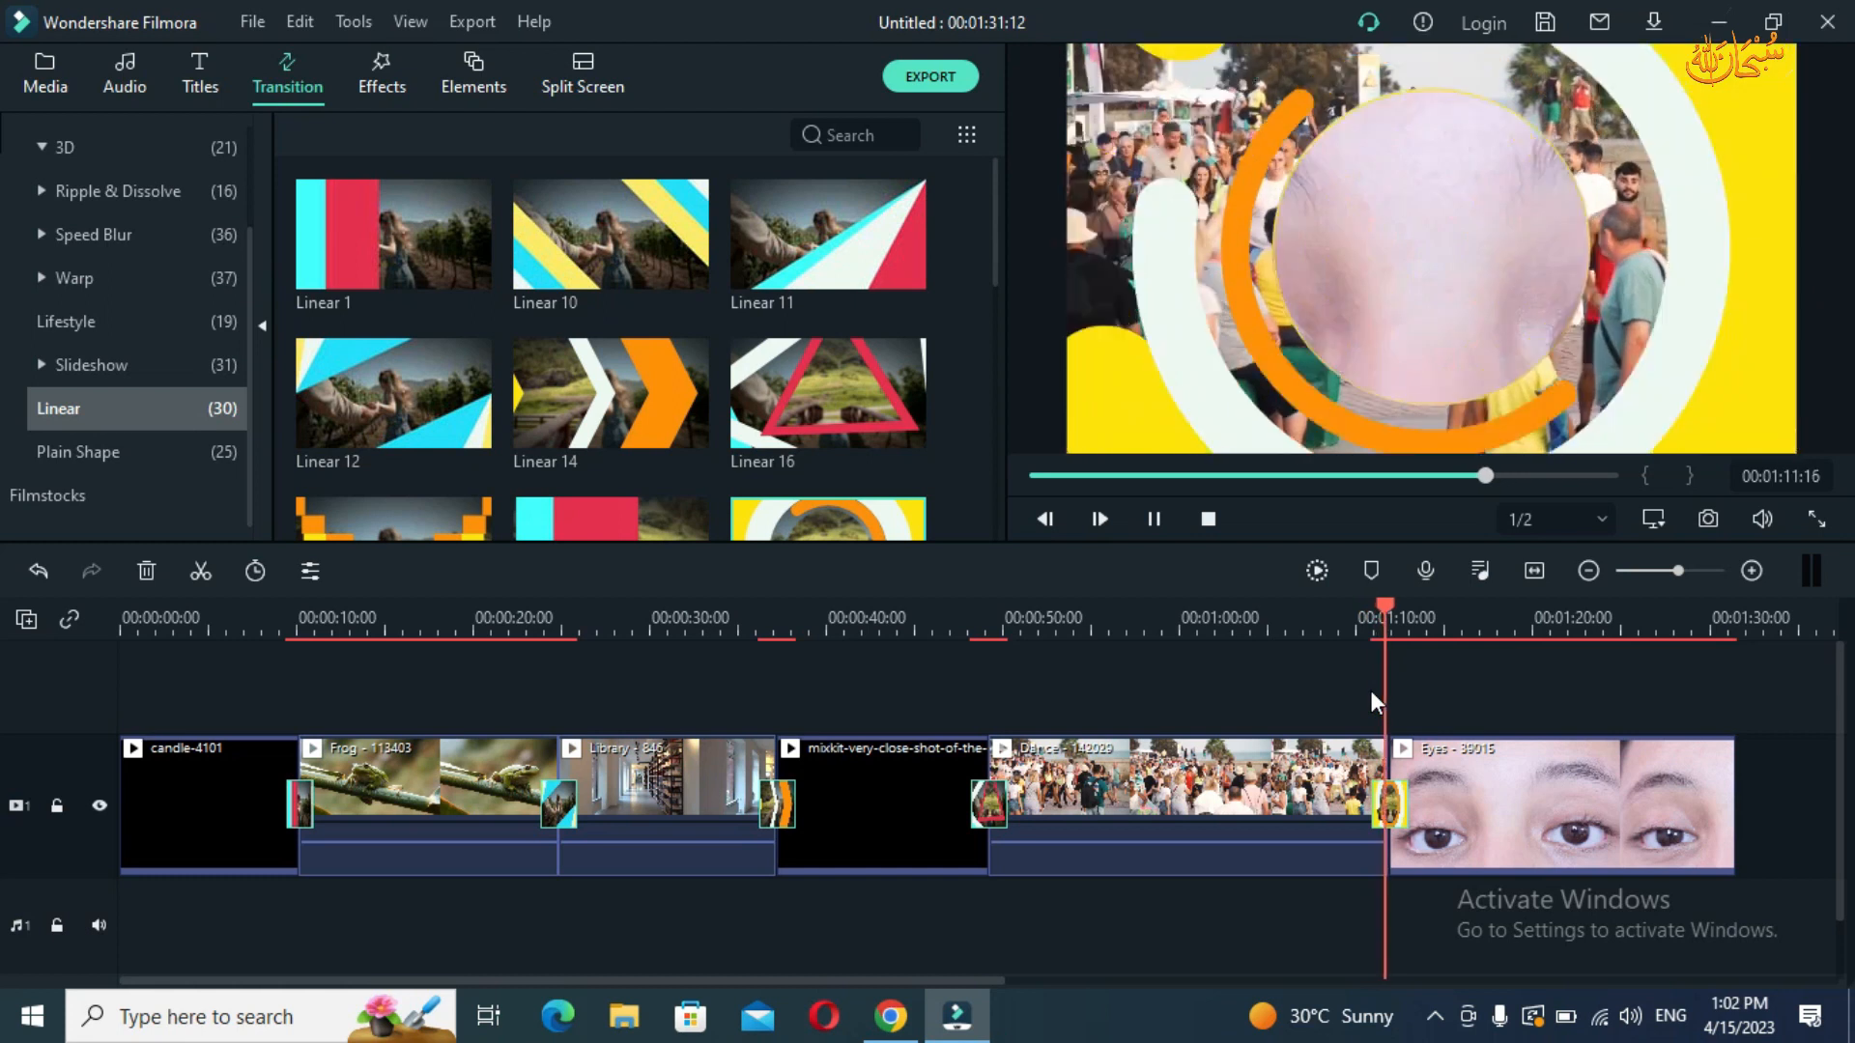
{"action": "key", "text": "space"}
- Replay the Linear 1 transition between the candle and Frog clips and return the playhead to just before it
{"action": "left_click_drag", "start_coordinate": [1342, 625], "coordinate": [267, 629]}
{"action": "left_click_drag", "start_coordinate": [230, 623], "coordinate": [247, 628]}
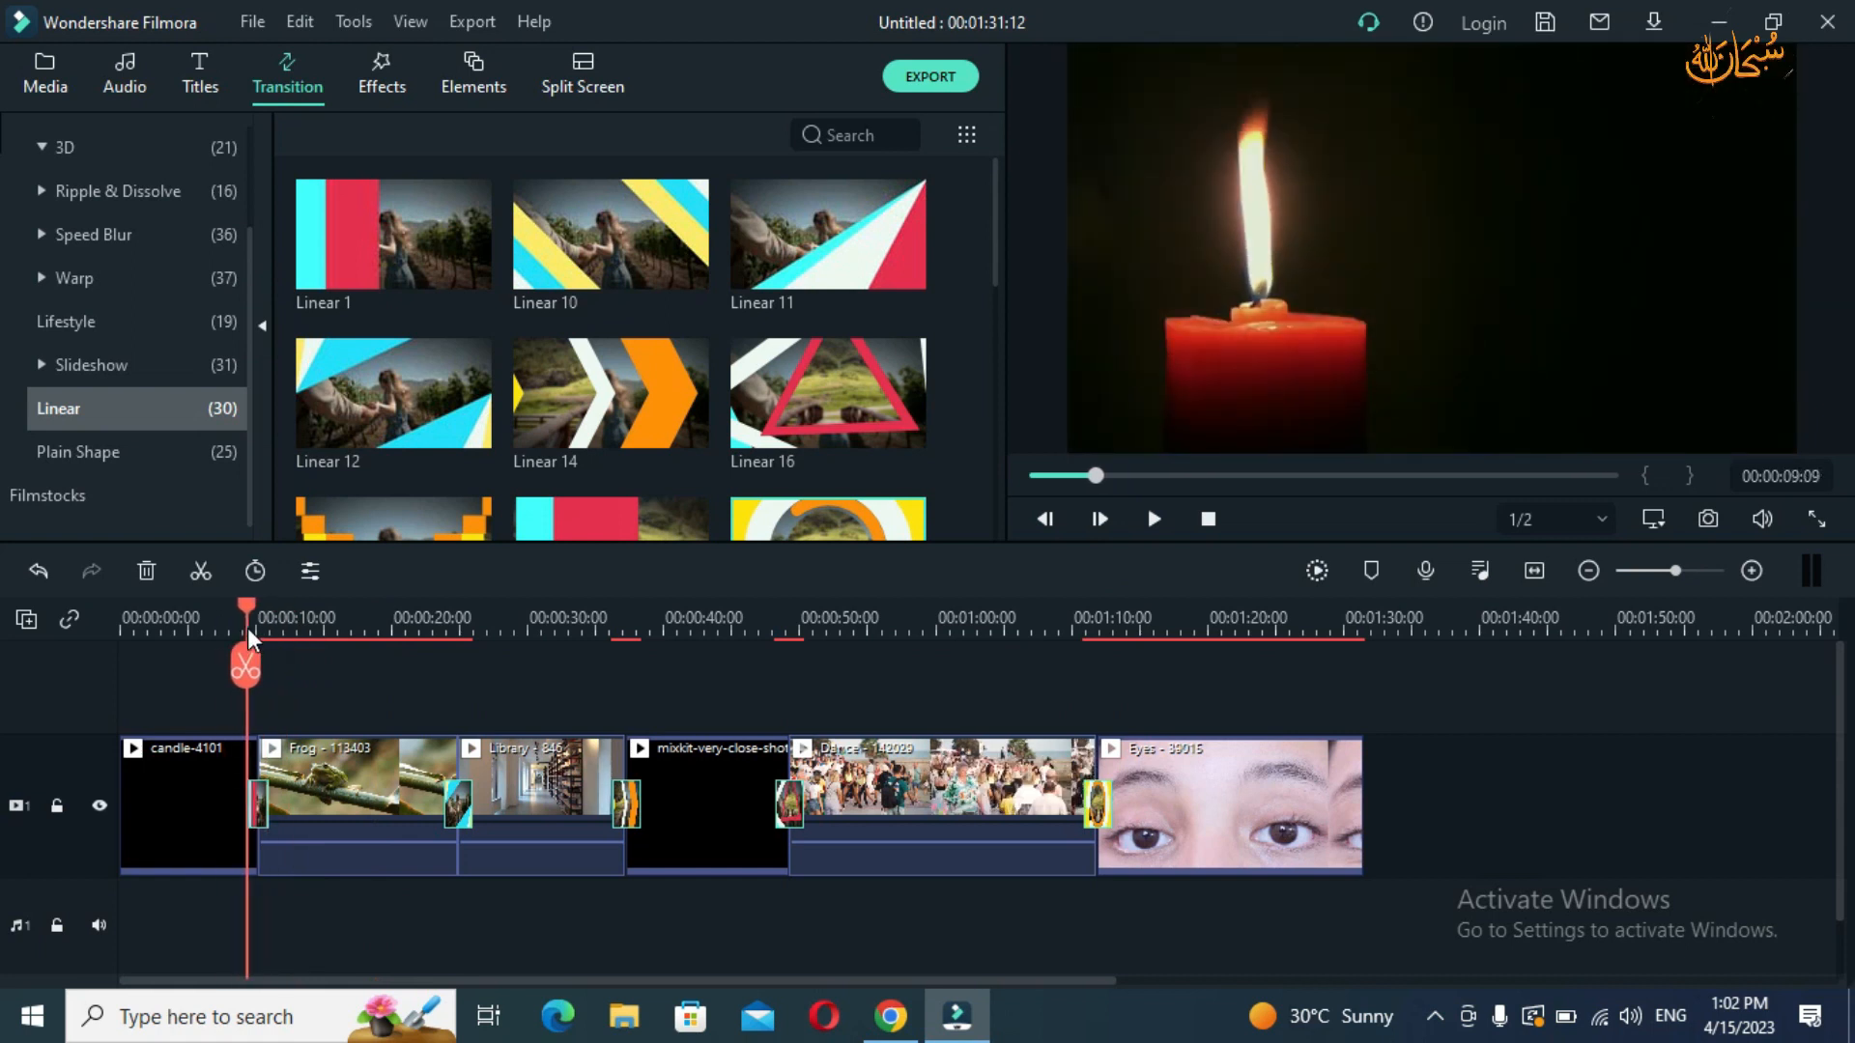
{"action": "key", "text": "space"}
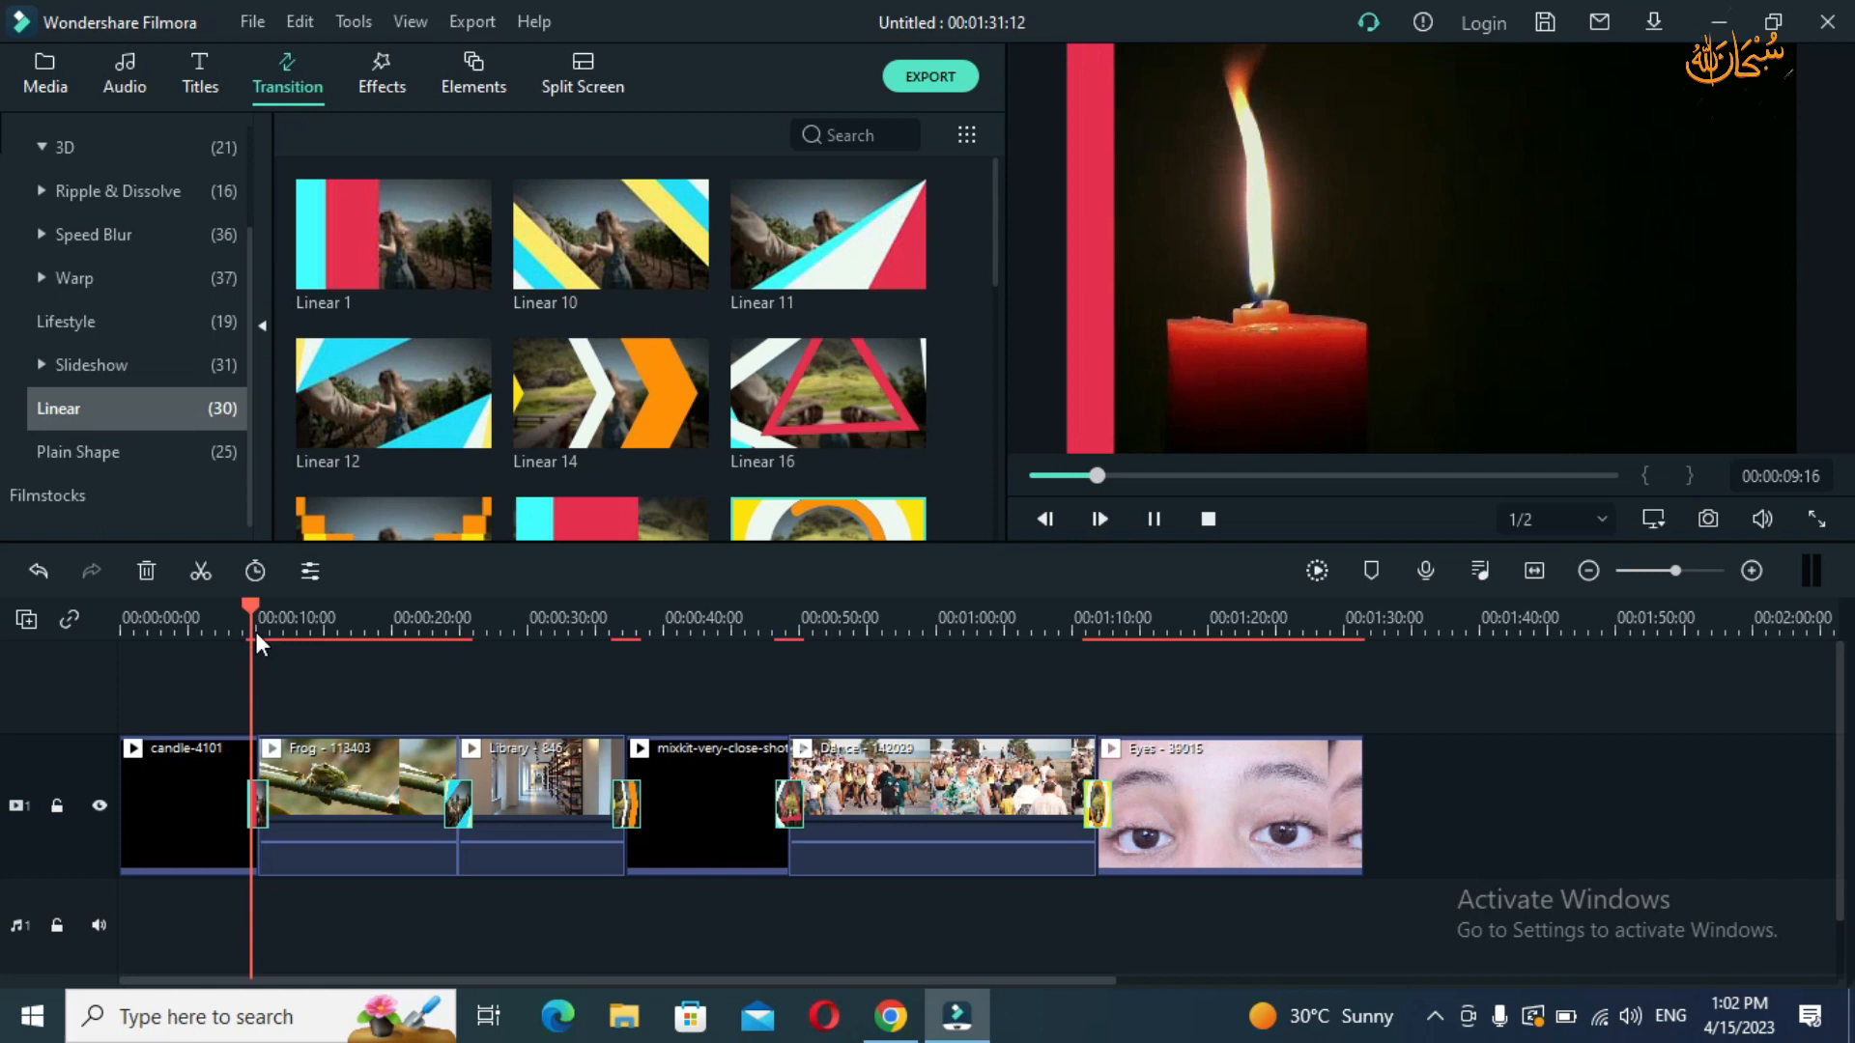
{"action": "left_click", "coordinate": [281, 618]}
{"action": "left_click", "coordinate": [232, 624]}
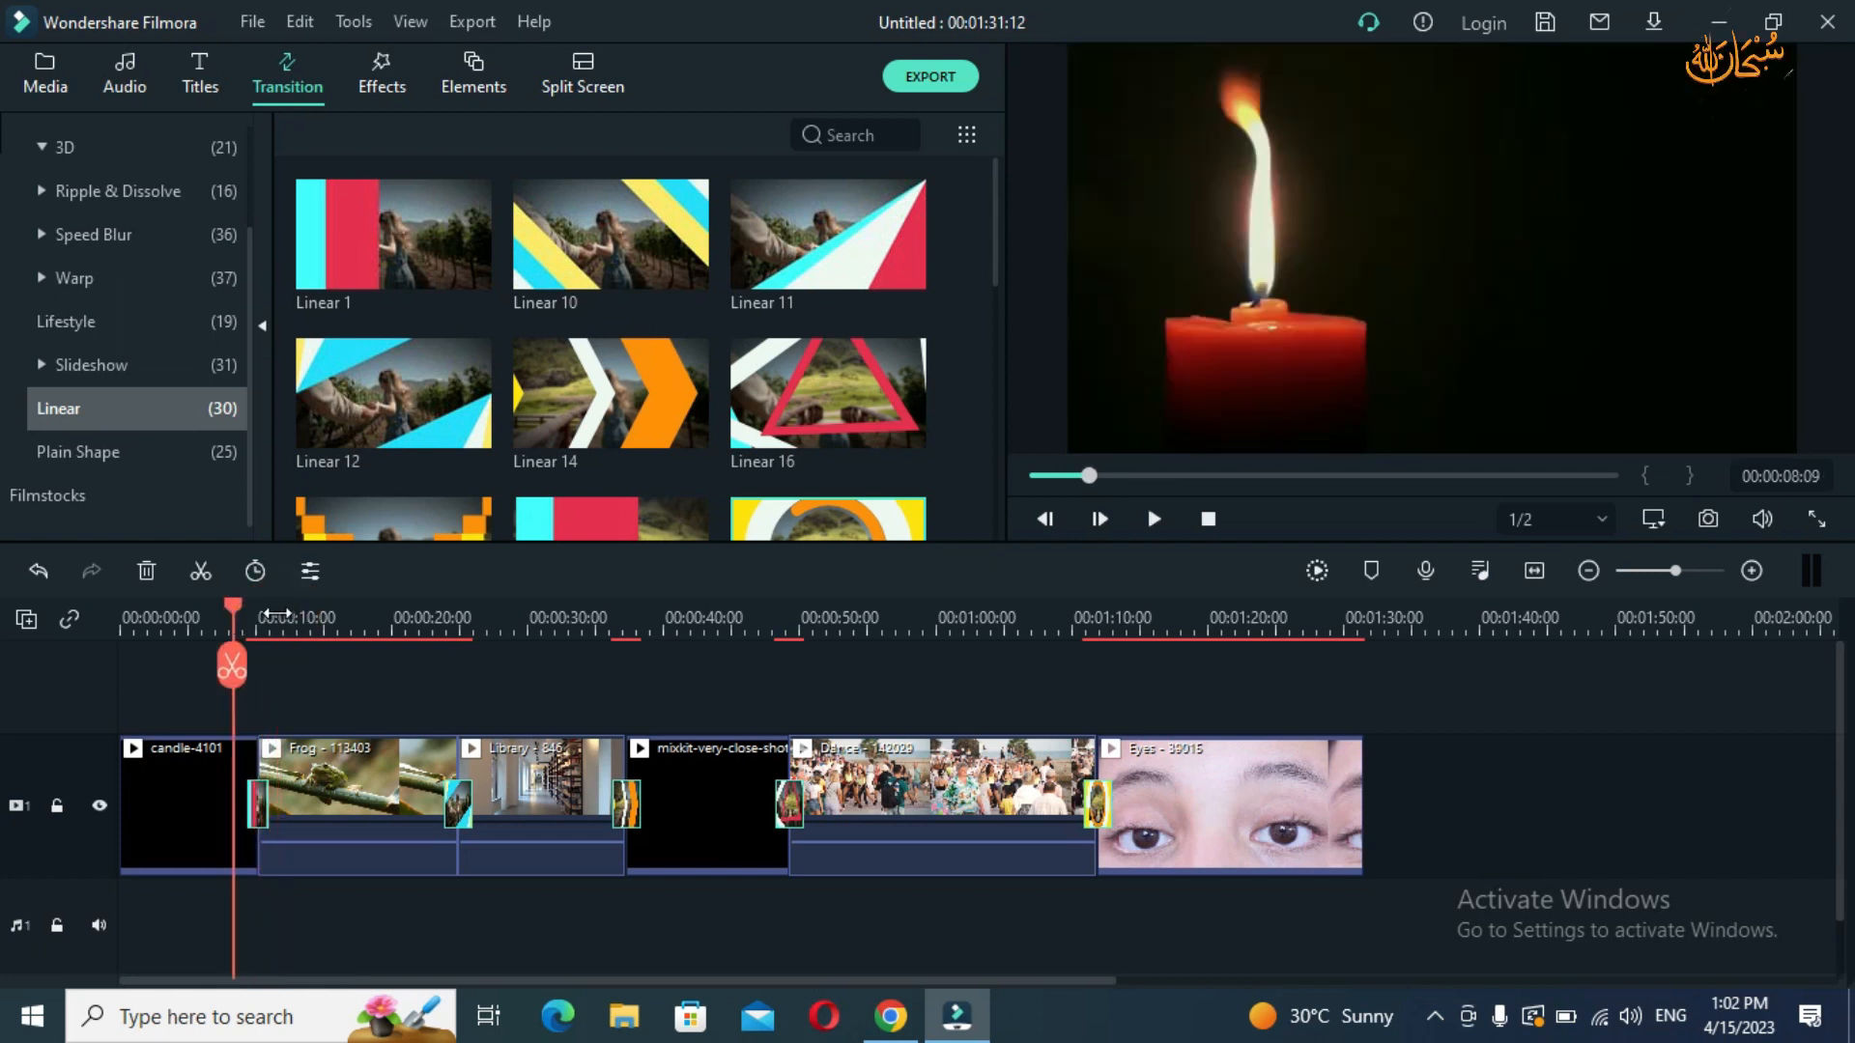